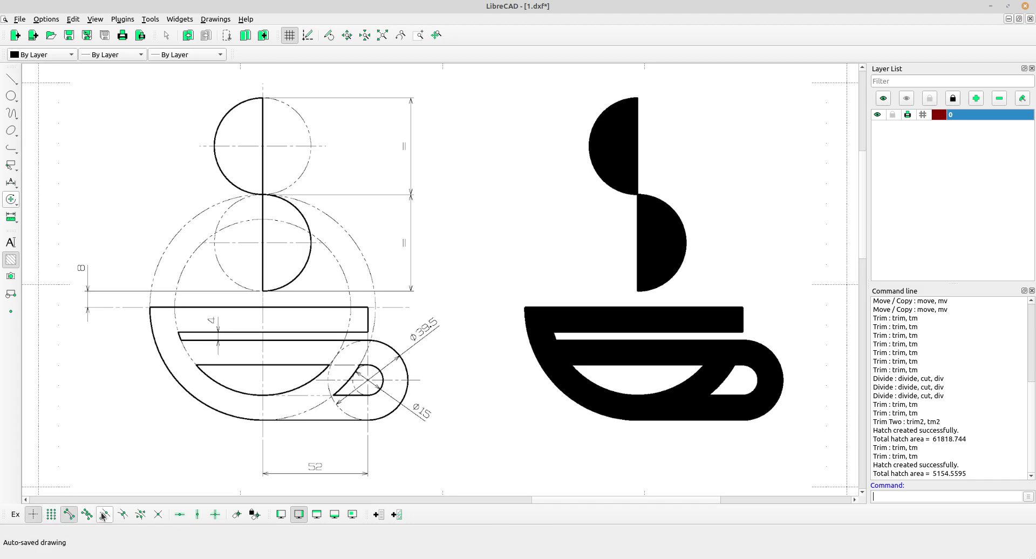
Turn on snapping to centres, middle points and intersections
{"action": "left_click", "coordinate": [123, 515]}
{"action": "left_click", "coordinate": [157, 515]}
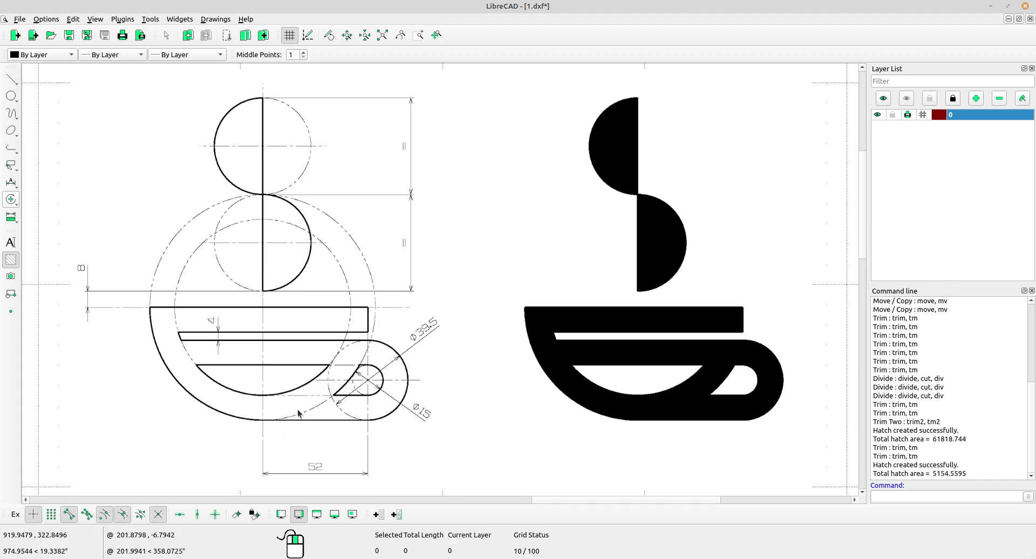
Examine the dimensioned circles of the cup handle in the reference drawing
{"action": "scroll", "coordinate": [393, 213], "scroll_direction": "down", "scroll_amount": 2}
{"action": "mouse_move", "coordinate": [355, 407]}
{"action": "middle_mouse_down"}
{"action": "mouse_move", "coordinate": [406, 286]}
{"action": "mouse_move", "coordinate": [367, 320]}
{"action": "middle_mouse_up"}
{"action": "scroll", "coordinate": [345, 288], "scroll_direction": "up", "scroll_amount": 2}
{"action": "scroll", "coordinate": [223, 265], "scroll_direction": "up", "scroll_amount": 2}
{"action": "middle_click_drag", "start_coordinate": [599, 289], "coordinate": [445, 259]}
{"action": "middle_click_drag", "start_coordinate": [322, 254], "coordinate": [397, 267]}
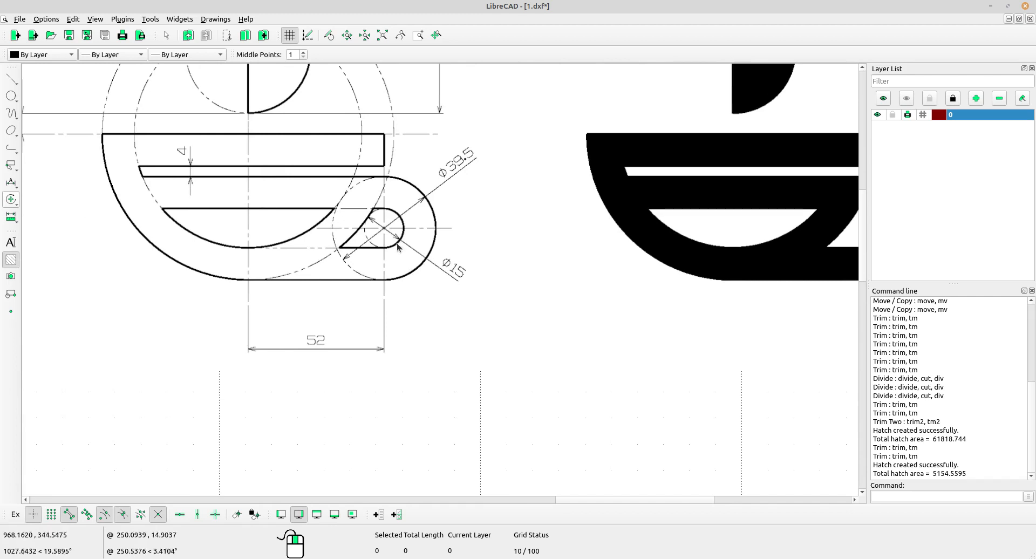
{"action": "scroll", "coordinate": [392, 221], "scroll_direction": "up", "scroll_amount": 1}
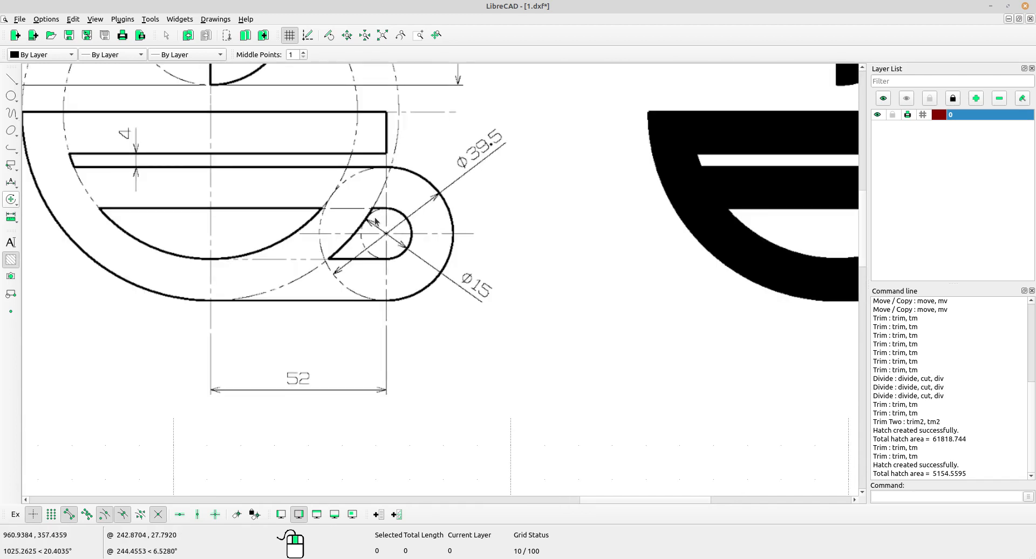
{"action": "scroll", "coordinate": [402, 232], "scroll_direction": "up", "scroll_amount": 2}
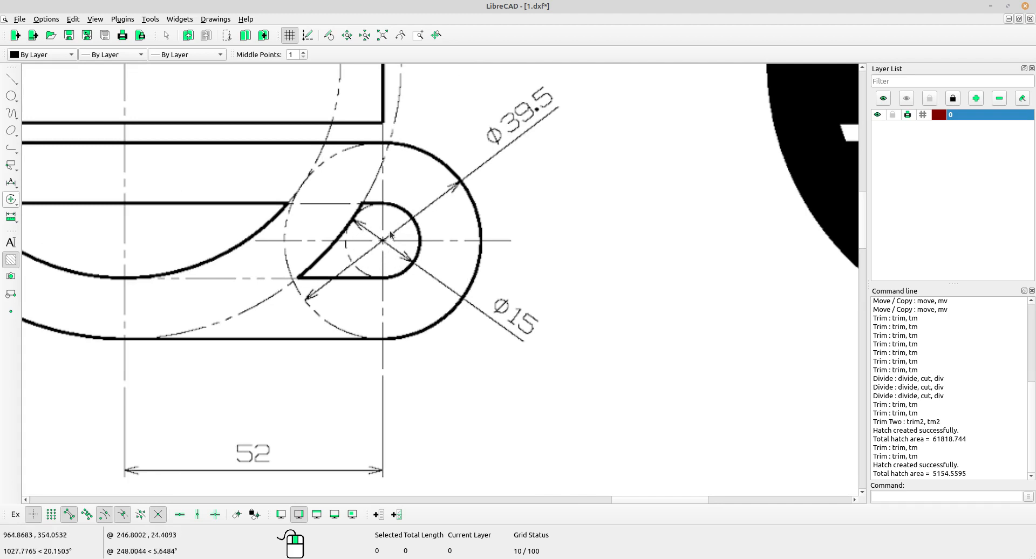
{"action": "scroll", "coordinate": [389, 235], "scroll_direction": "down", "scroll_amount": 3}
{"action": "scroll", "coordinate": [444, 277], "scroll_direction": "up", "scroll_amount": 1}
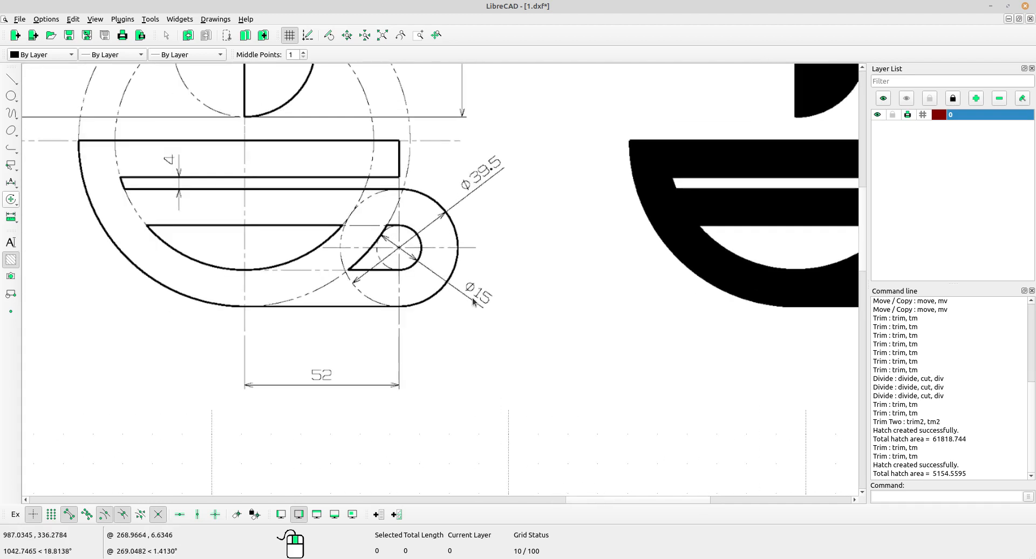
Draw a circle by centre and radius 15/2 in the empty area beside the reference drawing
{"action": "scroll", "coordinate": [487, 293], "scroll_direction": "down", "scroll_amount": 2}
{"action": "middle_click_drag", "start_coordinate": [299, 272], "coordinate": [494, 330]}
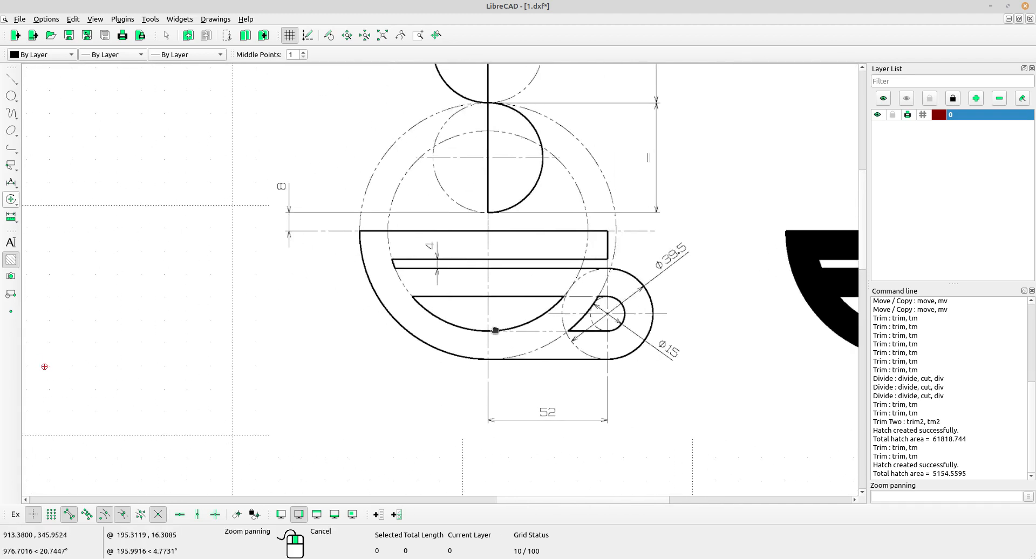
{"action": "left_click", "coordinate": [15, 102]}
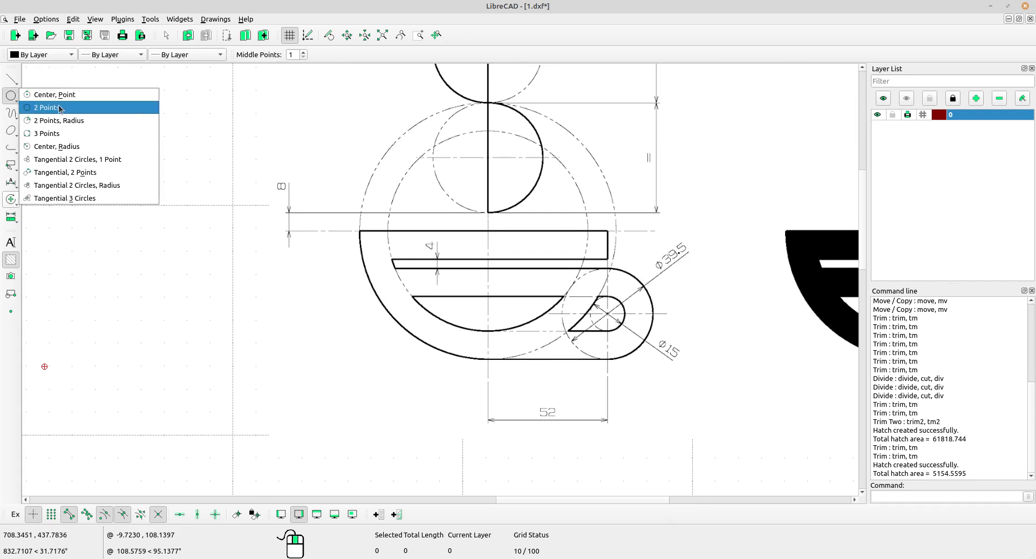
{"action": "left_click", "coordinate": [49, 146]}
{"action": "scroll", "coordinate": [189, 229], "scroll_direction": "down", "scroll_amount": 2}
{"action": "middle_click_drag", "start_coordinate": [214, 275], "coordinate": [409, 318]}
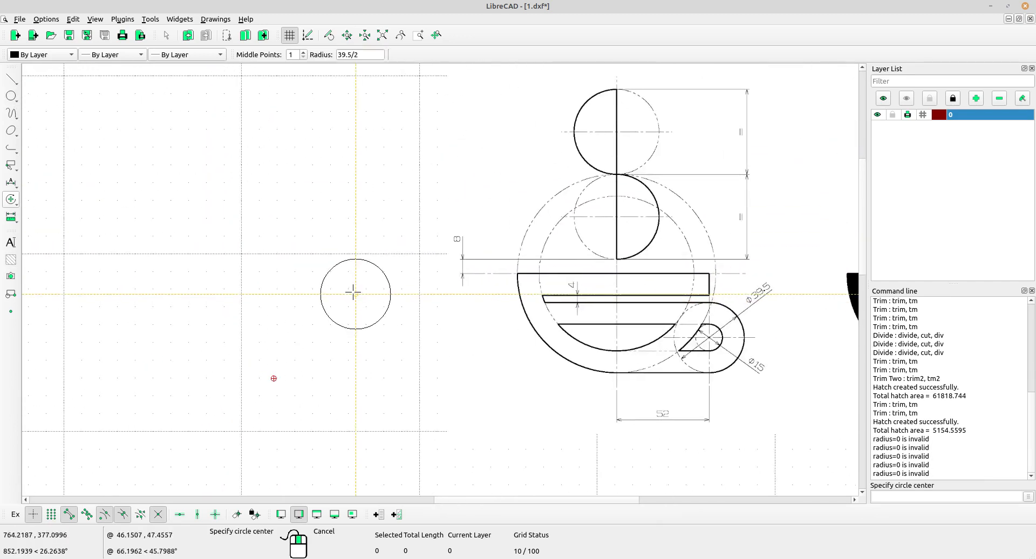
{"action": "left_click_drag", "start_coordinate": [369, 55], "coordinate": [304, 47]}
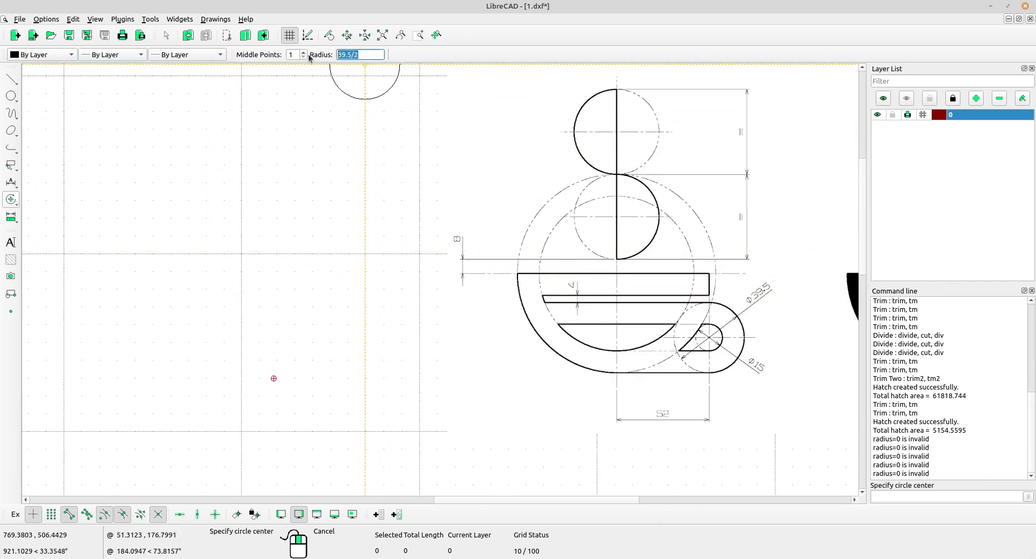
{"action": "type", "text": "15/"}
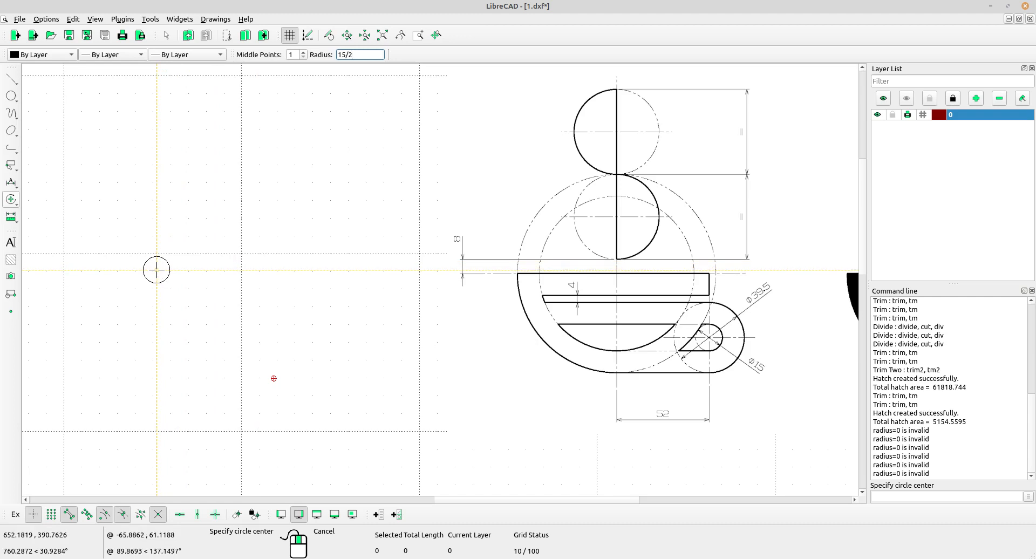
{"action": "left_click", "coordinate": [157, 269]}
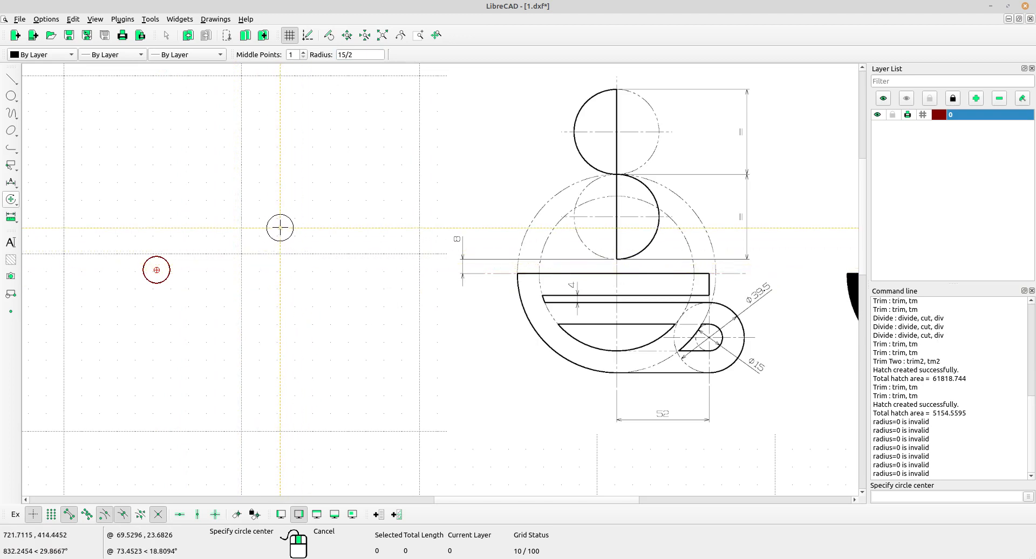
{"action": "right_click", "coordinate": [306, 221]}
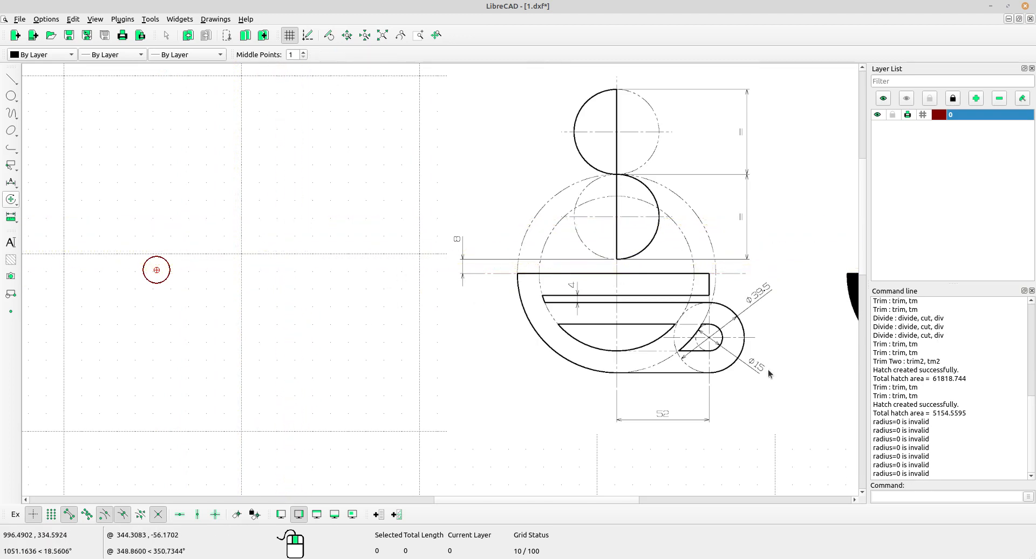
Draw a concentric circle of radius 39.5/2 around the small circle's centre
{"action": "scroll", "coordinate": [772, 335], "scroll_direction": "up", "scroll_amount": 3}
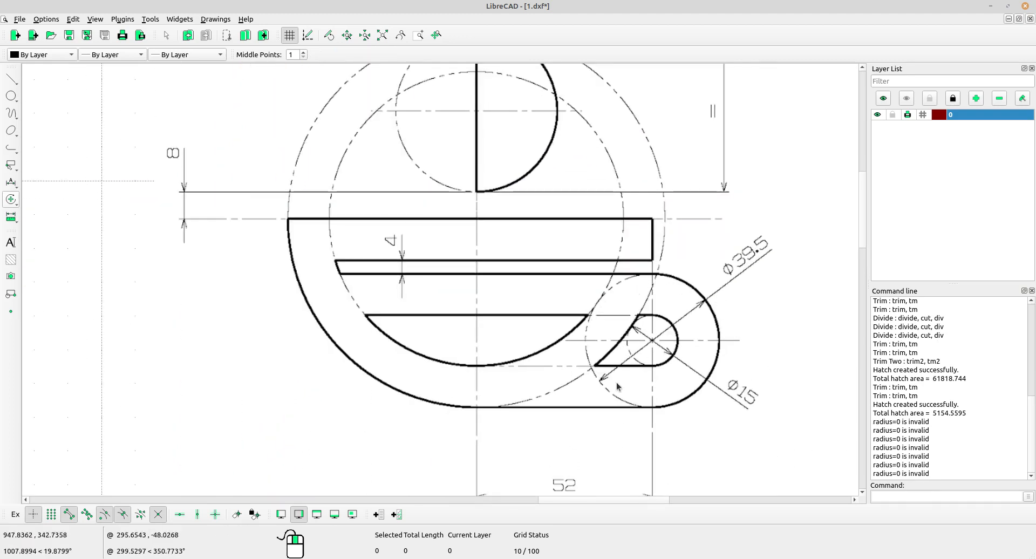
{"action": "scroll", "coordinate": [734, 297], "scroll_direction": "up", "scroll_amount": 3}
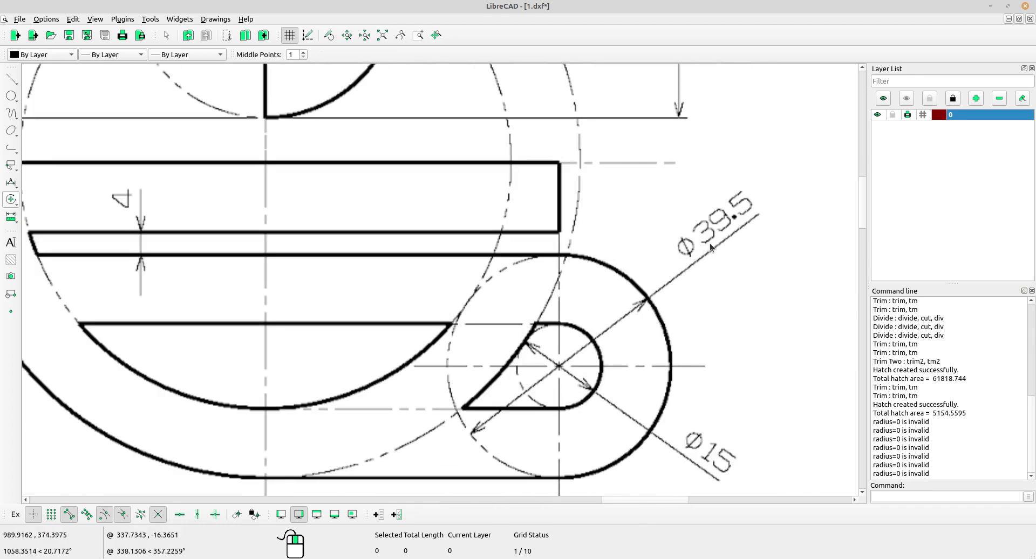
{"action": "scroll", "coordinate": [752, 231], "scroll_direction": "down", "scroll_amount": 7}
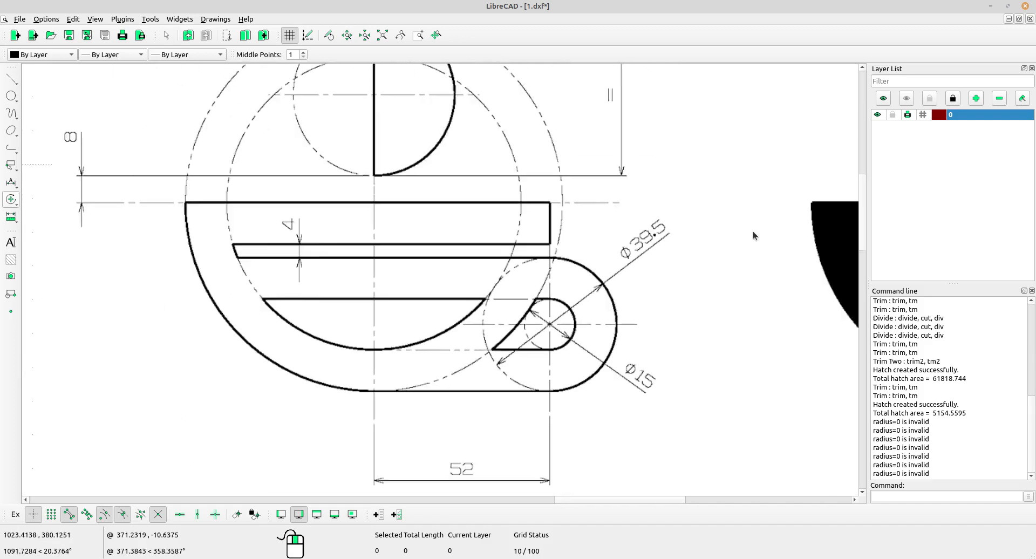
{"action": "middle_click_drag", "start_coordinate": [104, 263], "coordinate": [397, 255]}
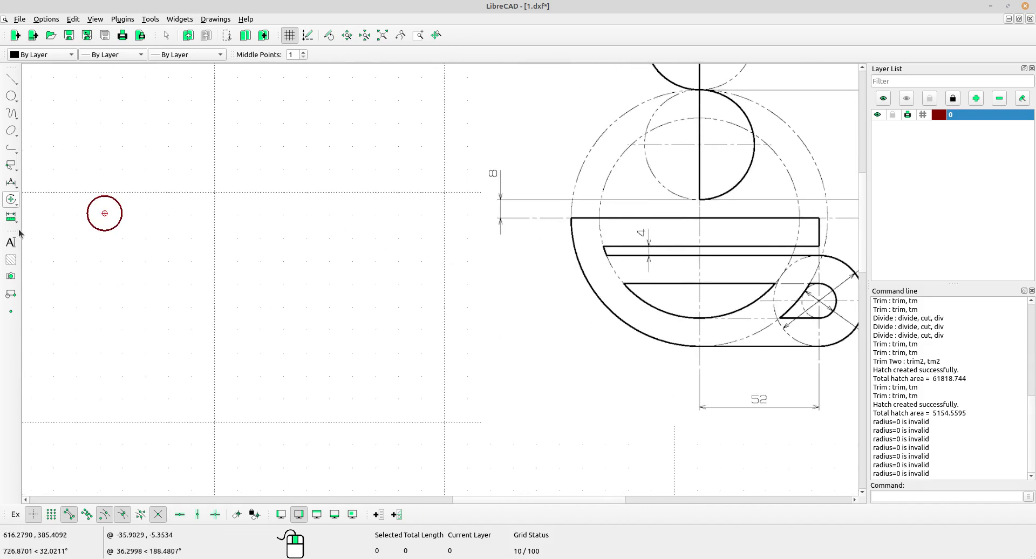
{"action": "left_click", "coordinate": [11, 95]}
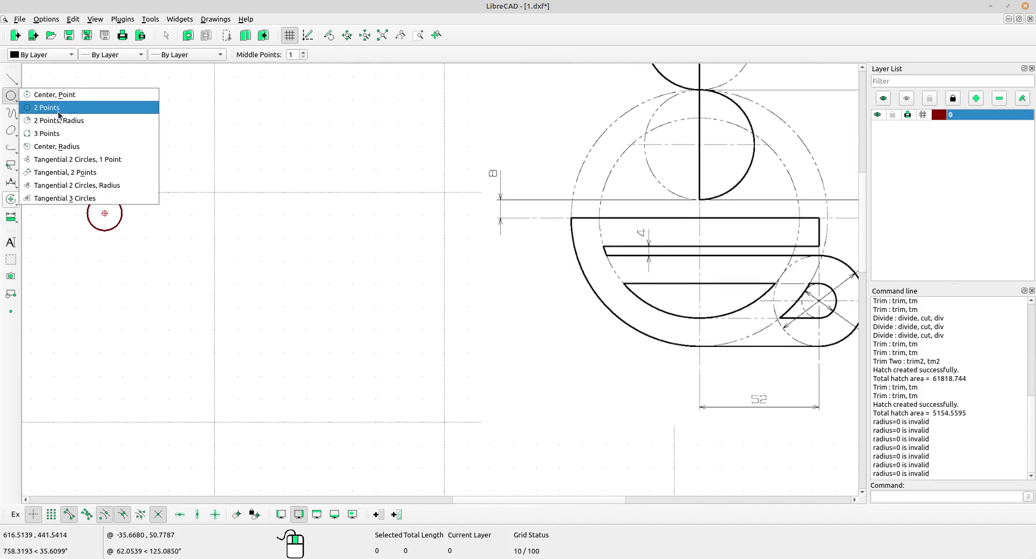
{"action": "left_click", "coordinate": [57, 146]}
{"action": "scroll", "coordinate": [410, 238], "scroll_direction": "down", "scroll_amount": 2}
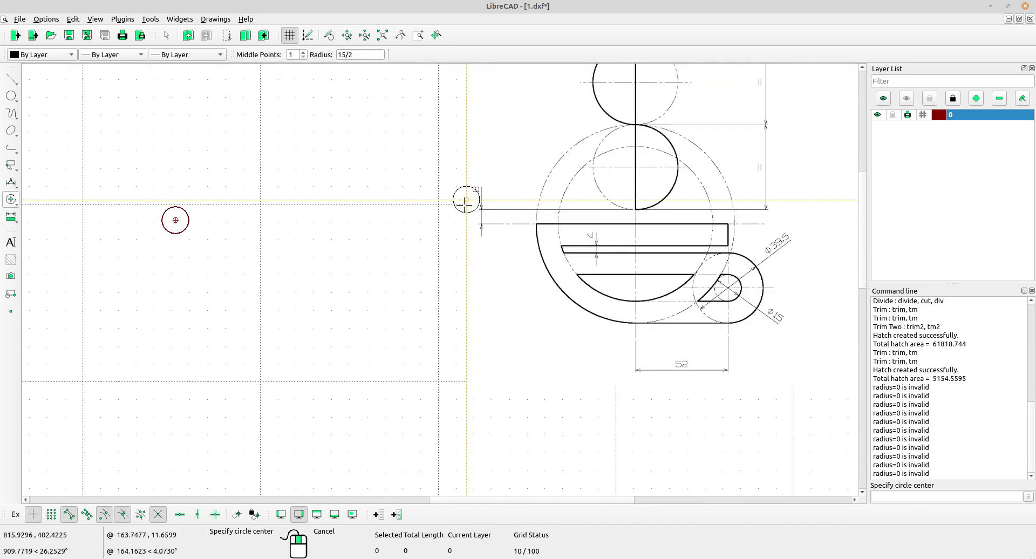
{"action": "scroll", "coordinate": [448, 178], "scroll_direction": "up", "scroll_amount": 1}
{"action": "left_click", "coordinate": [363, 51]}
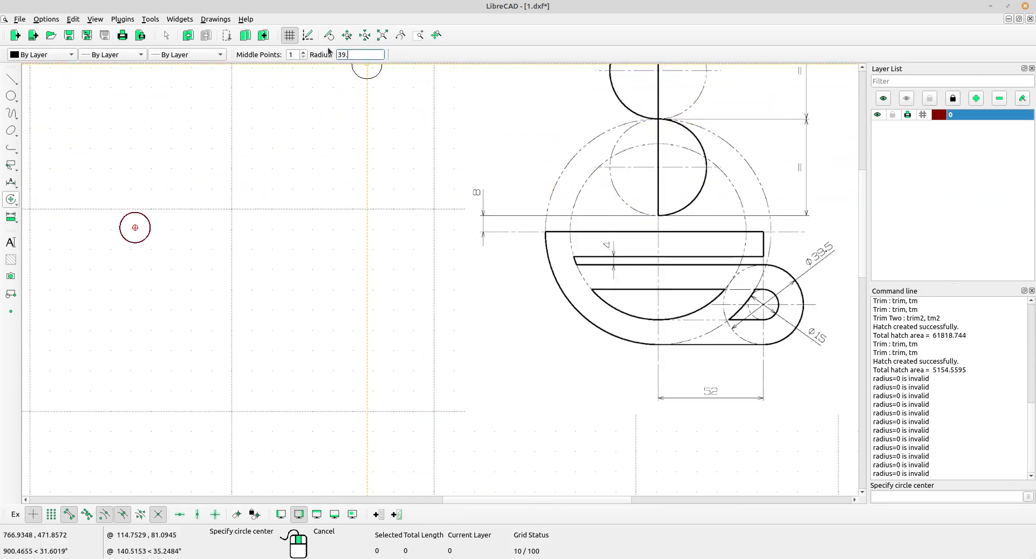
{"action": "type", "text": "39.5/2"}
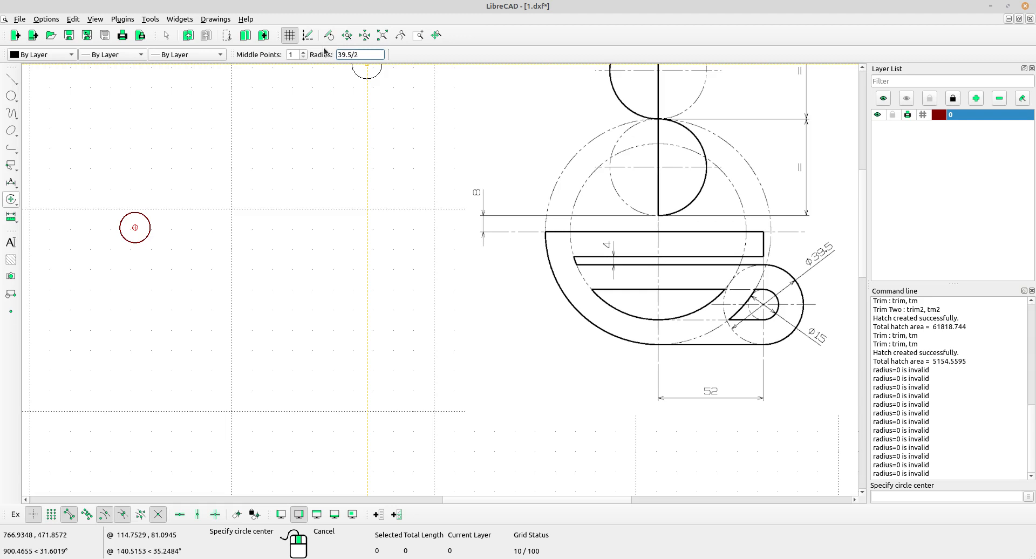
{"action": "left_click", "coordinate": [135, 228]}
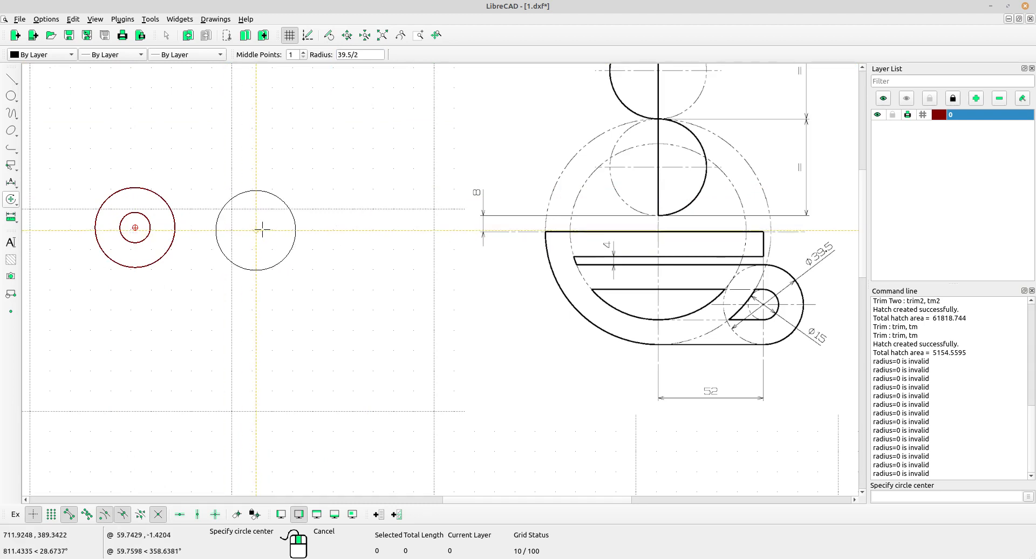
{"action": "right_click", "coordinate": [280, 203]}
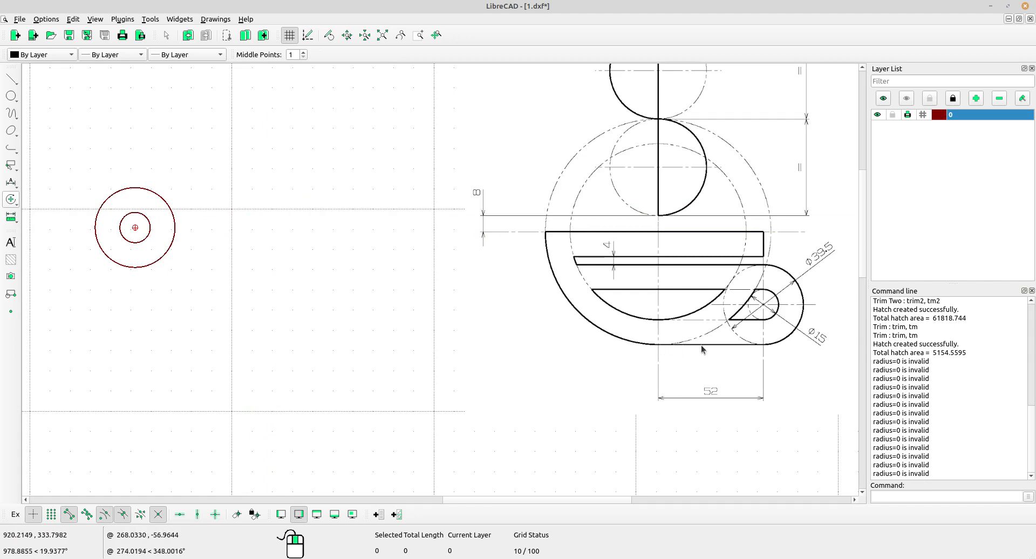
Draw a horizontal line of length 52 with its End snap point at the lowest point of the outer circle
{"action": "scroll", "coordinate": [800, 368], "scroll_direction": "up", "scroll_amount": 2}
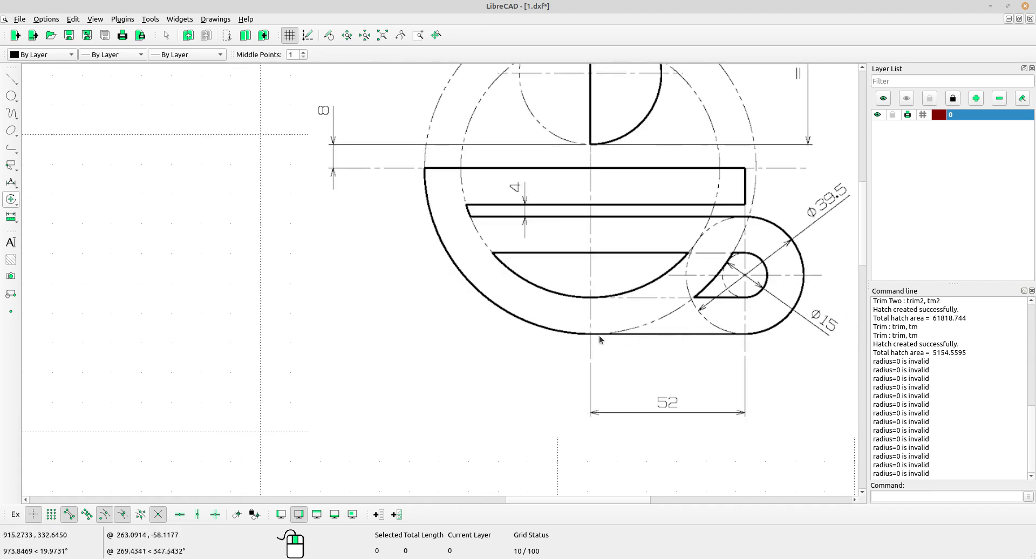
{"action": "scroll", "coordinate": [732, 365], "scroll_direction": "up", "scroll_amount": 1}
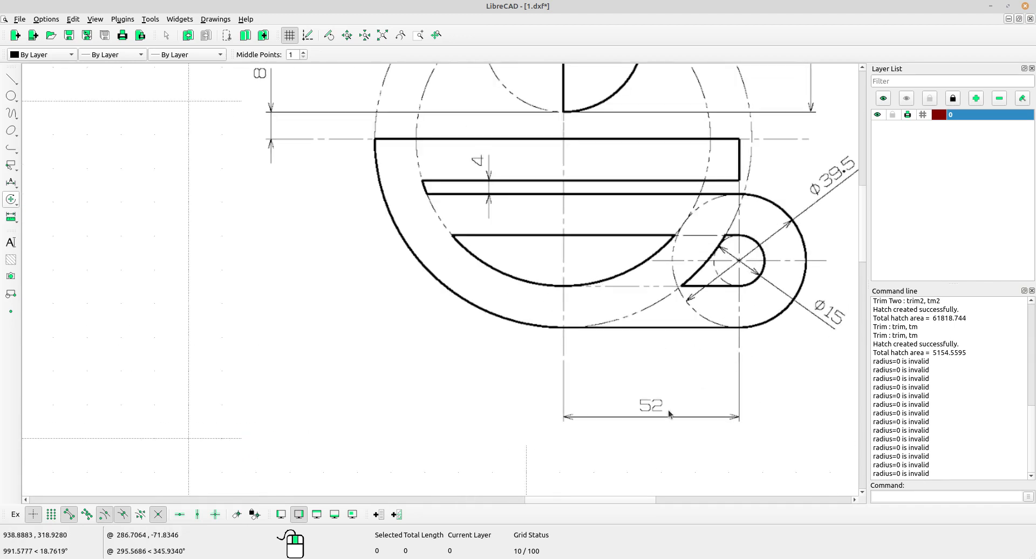
{"action": "scroll", "coordinate": [659, 408], "scroll_direction": "down", "scroll_amount": 3}
{"action": "middle_click_drag", "start_coordinate": [260, 336], "coordinate": [596, 352]}
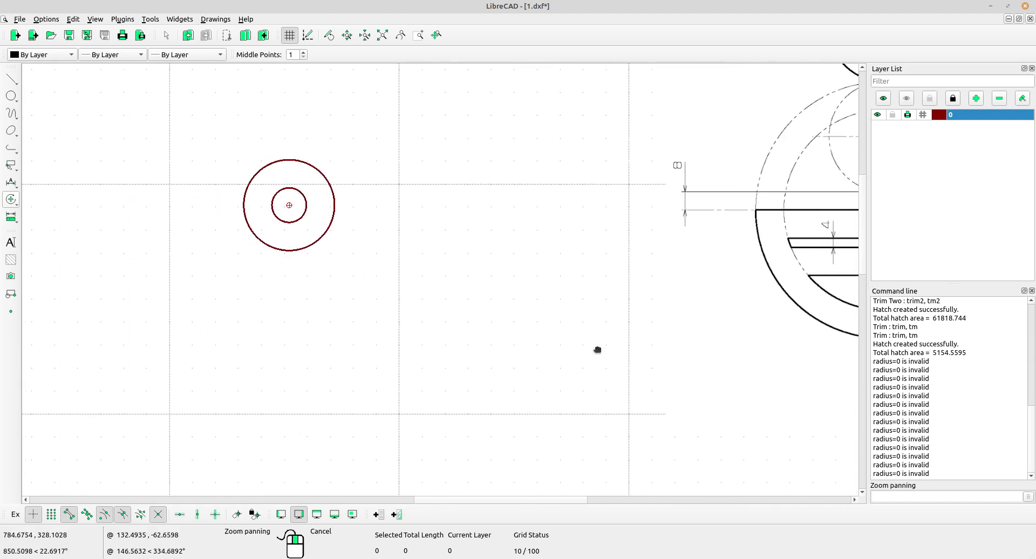
{"action": "left_click", "coordinate": [11, 85]}
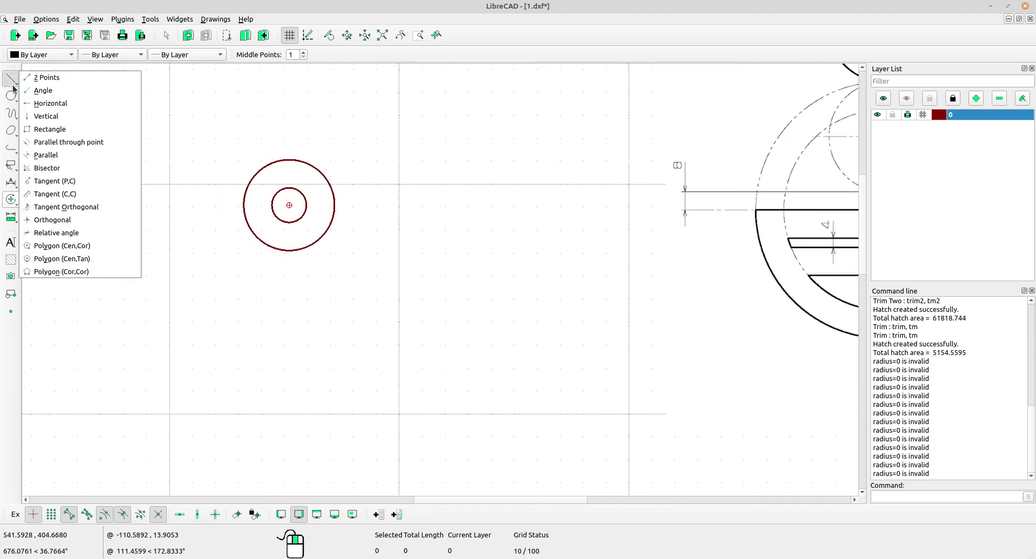
{"action": "left_click", "coordinate": [59, 104]}
{"action": "left_click", "coordinate": [453, 60]}
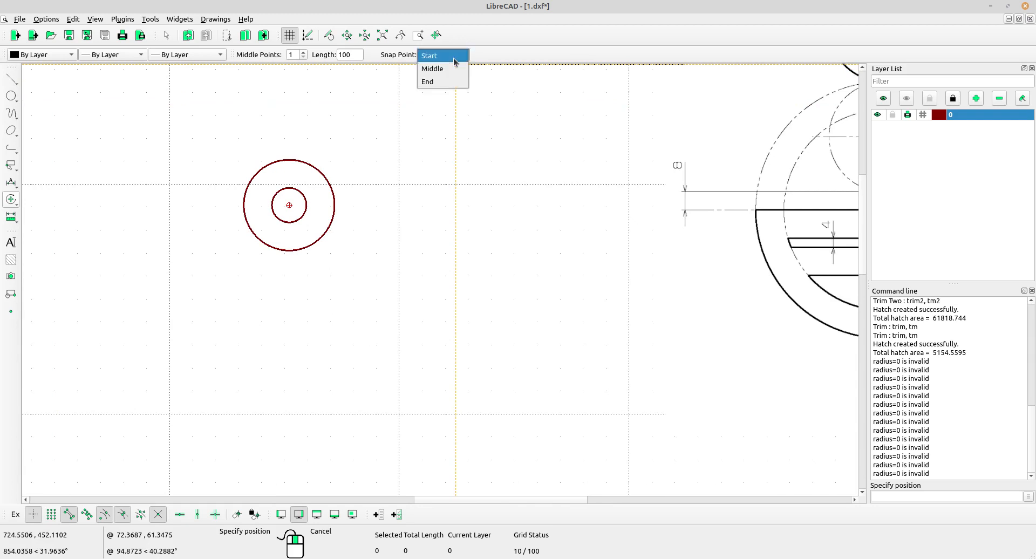
{"action": "left_click", "coordinate": [444, 81]}
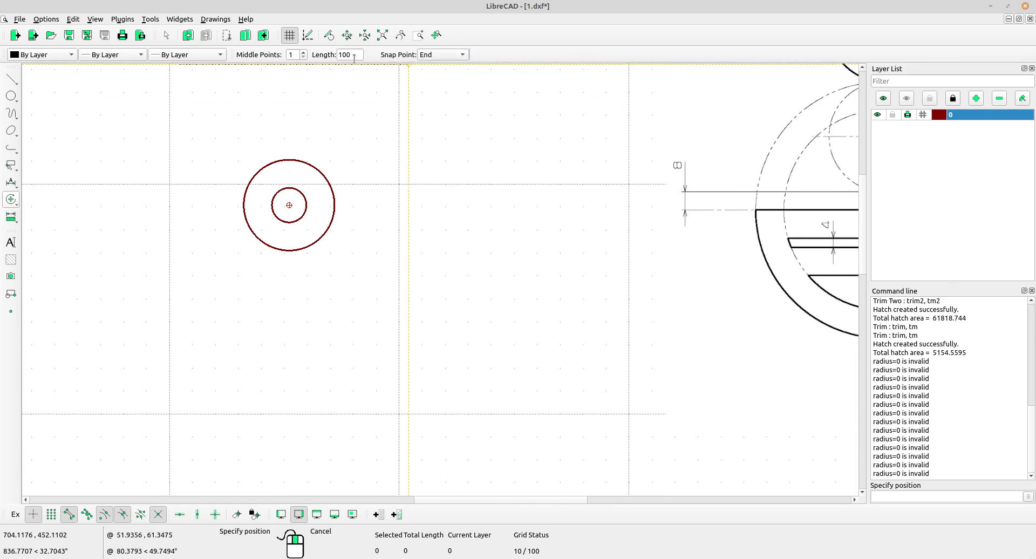
{"action": "left_click_drag", "start_coordinate": [354, 56], "coordinate": [328, 54]}
{"action": "type", "text": "52"}
{"action": "left_click", "coordinate": [292, 258]}
Draw a horizontal line of length 100 with its End snap point at the highest point of the outer circle
{"action": "scroll", "coordinate": [427, 270], "scroll_direction": "down", "scroll_amount": 2}
{"action": "middle_click_drag", "start_coordinate": [548, 293], "coordinate": [479, 307]}
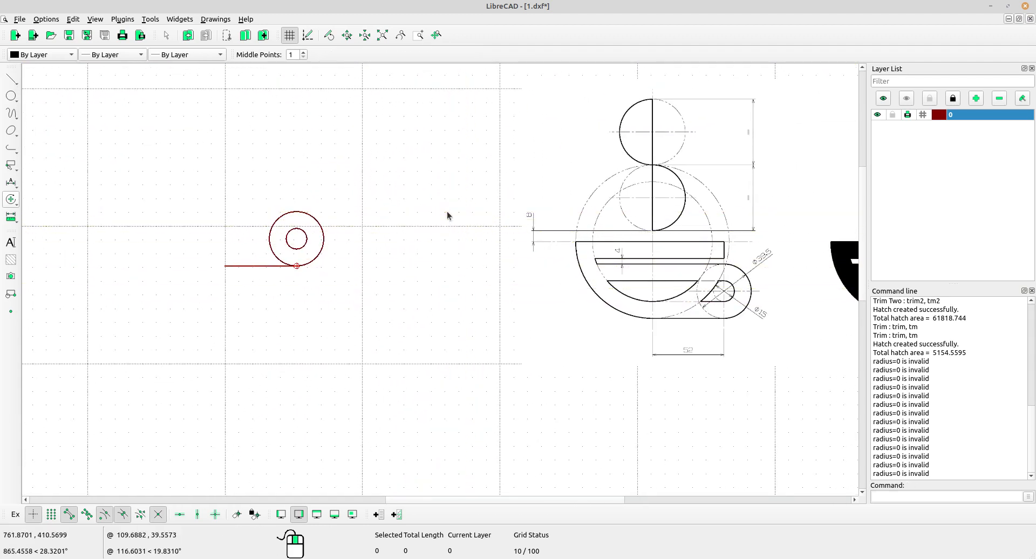
{"action": "scroll", "coordinate": [664, 256], "scroll_direction": "up", "scroll_amount": 2}
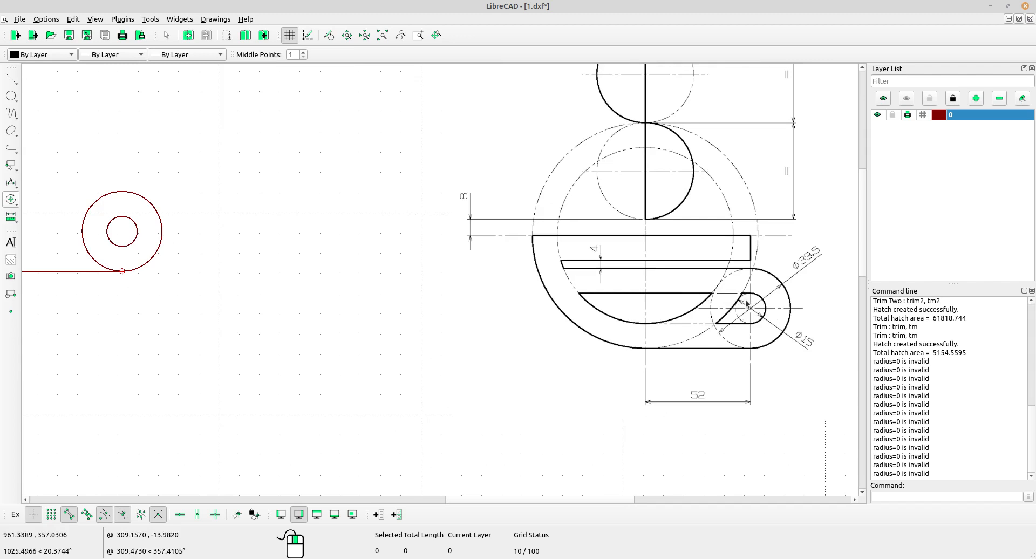
{"action": "scroll", "coordinate": [748, 299], "scroll_direction": "up", "scroll_amount": 5}
{"action": "middle_click_drag", "start_coordinate": [671, 293], "coordinate": [691, 267]}
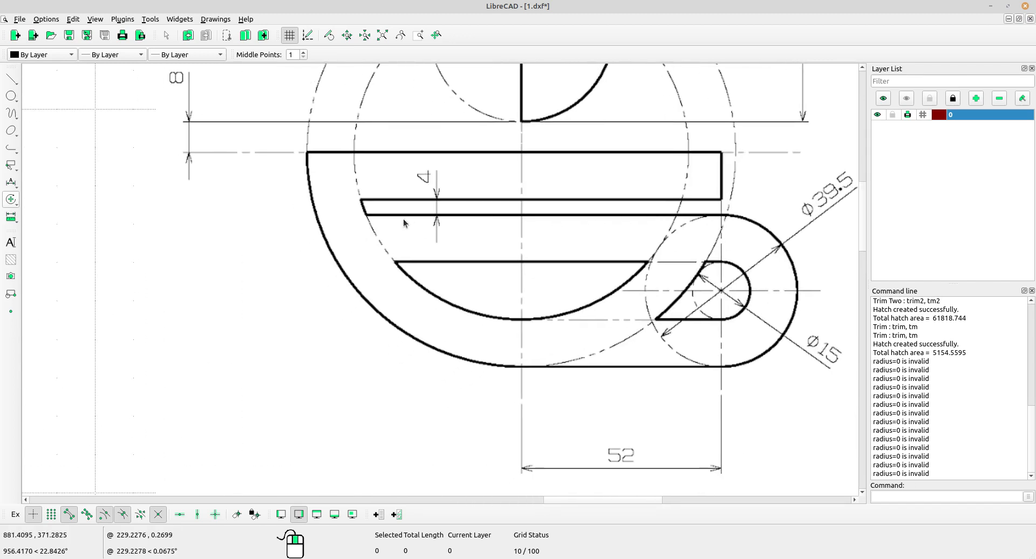
{"action": "scroll", "coordinate": [513, 237], "scroll_direction": "down", "scroll_amount": 5}
{"action": "mouse_move", "coordinate": [222, 213]}
{"action": "middle_mouse_down"}
{"action": "mouse_move", "coordinate": [485, 219]}
{"action": "mouse_move", "coordinate": [428, 242]}
{"action": "middle_mouse_up"}
{"action": "left_click", "coordinate": [11, 80]}
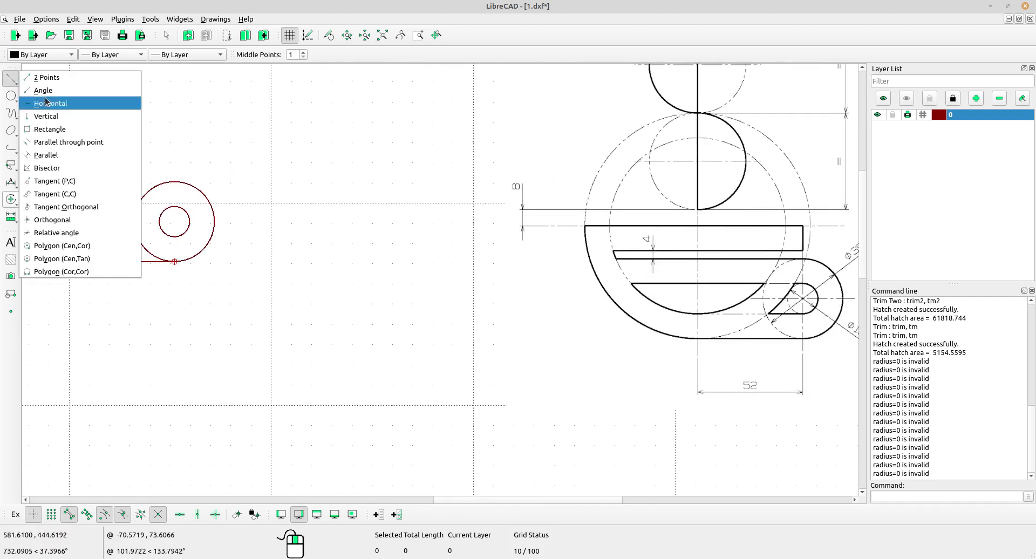
{"action": "left_click", "coordinate": [43, 103]}
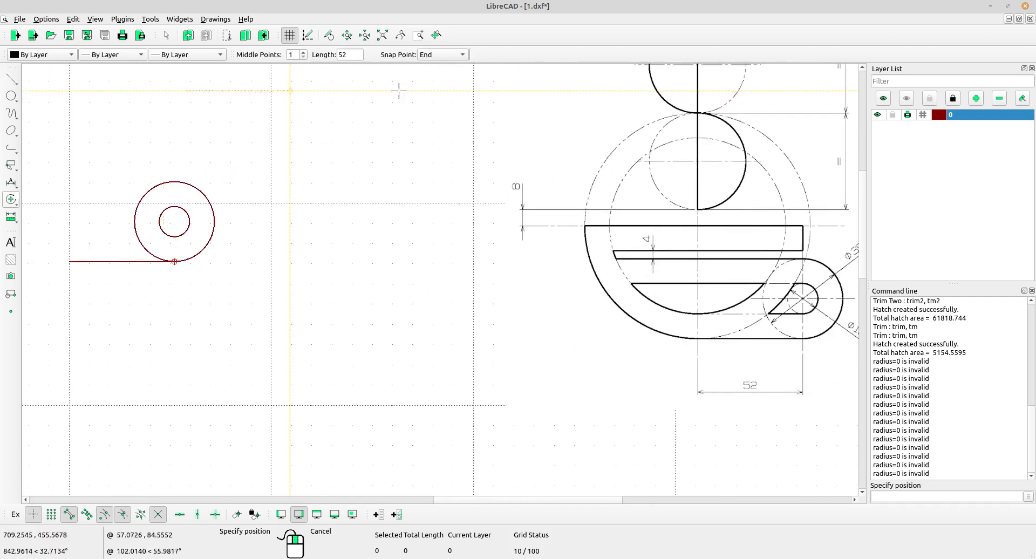
{"action": "double_click", "coordinate": [346, 55]}
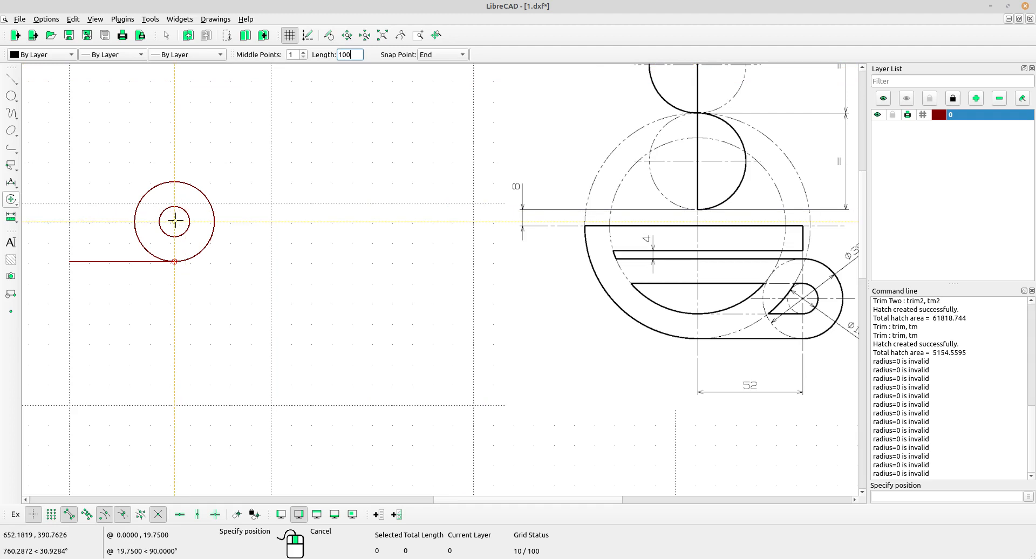
{"action": "left_click", "coordinate": [175, 182]}
{"action": "scroll", "coordinate": [183, 200], "scroll_direction": "down", "scroll_amount": 2}
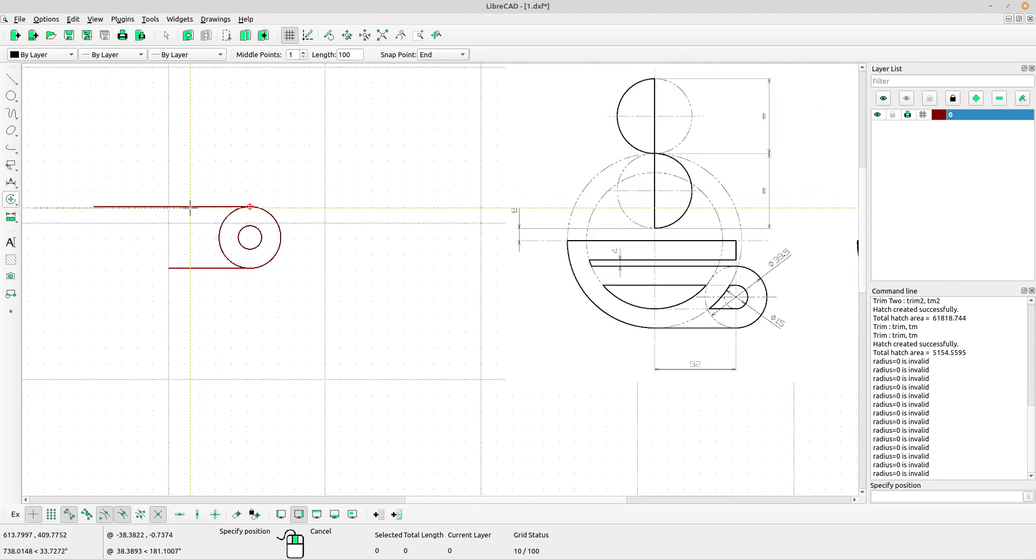
Draw a parallel line at distance 4 above the horizontal line that touches the outer circle's highest point
{"action": "scroll", "coordinate": [193, 208], "scroll_direction": "up", "scroll_amount": 2}
{"action": "right_click", "coordinate": [388, 221]}
{"action": "middle_click_drag", "start_coordinate": [493, 265], "coordinate": [465, 254]}
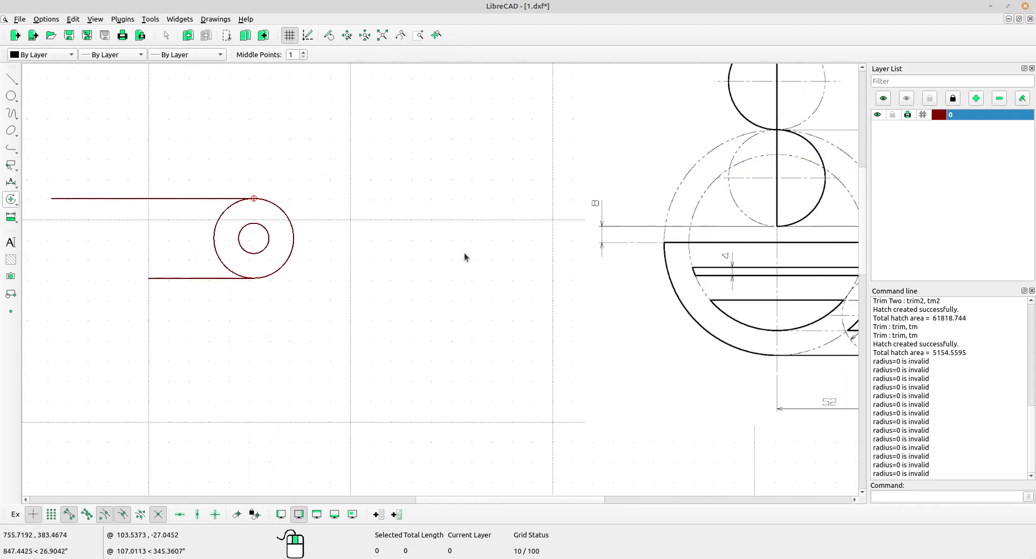
{"action": "middle_click_drag", "start_coordinate": [733, 273], "coordinate": [650, 265]}
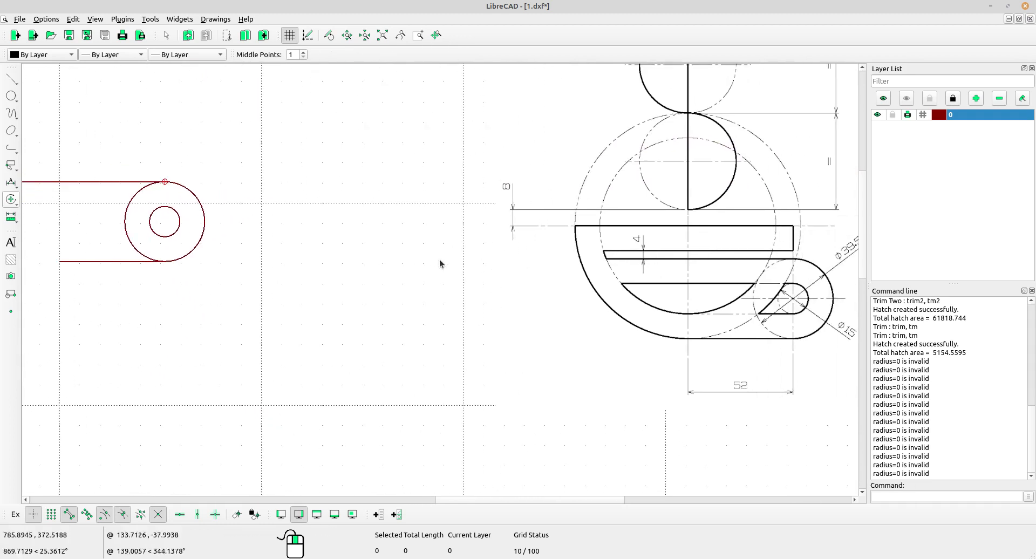
{"action": "scroll", "coordinate": [439, 263], "scroll_direction": "down", "scroll_amount": 1}
{"action": "left_click", "coordinate": [16, 80]}
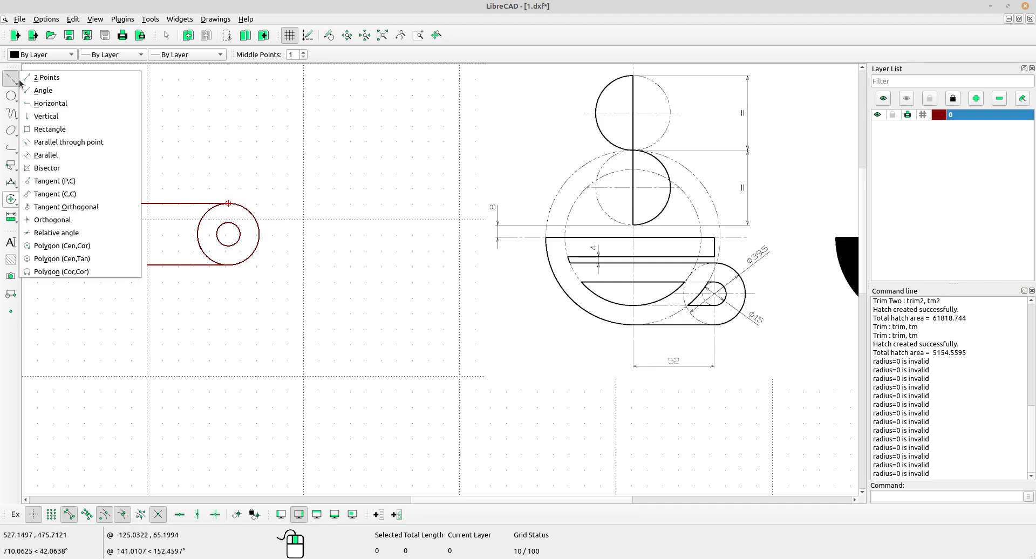
{"action": "left_click", "coordinate": [50, 153]}
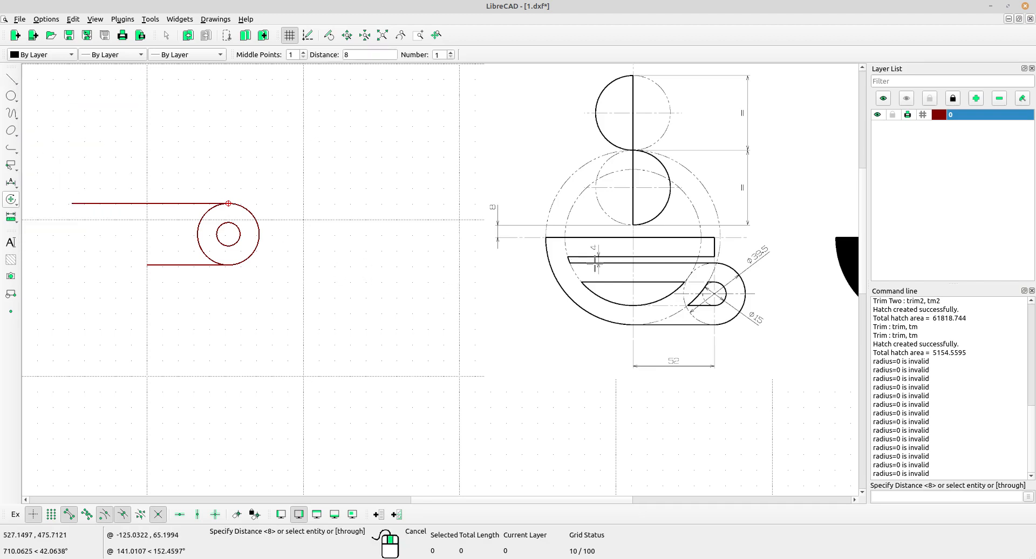
{"action": "left_click_drag", "start_coordinate": [356, 57], "coordinate": [339, 58]}
{"action": "left_click", "coordinate": [174, 199]}
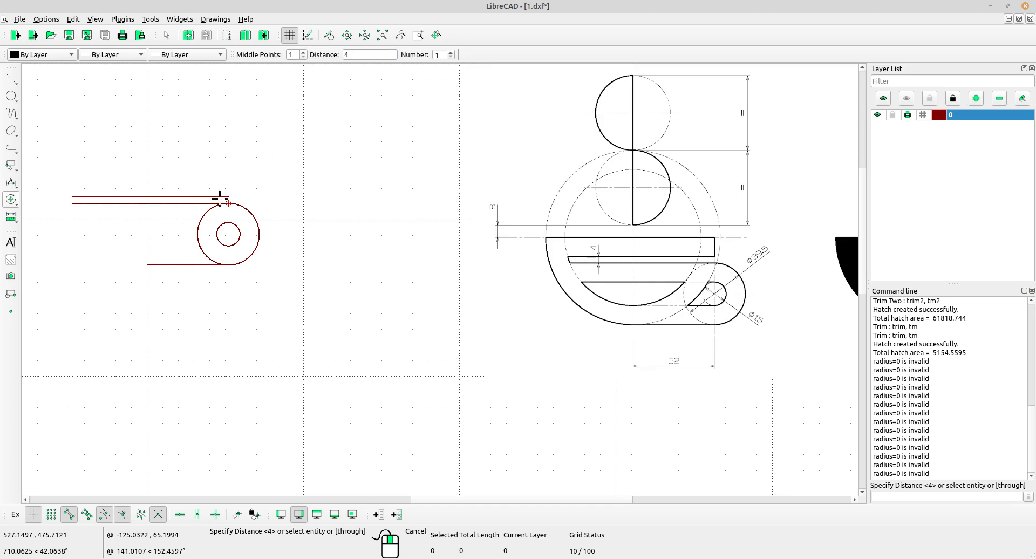
{"action": "right_click", "coordinate": [344, 157]}
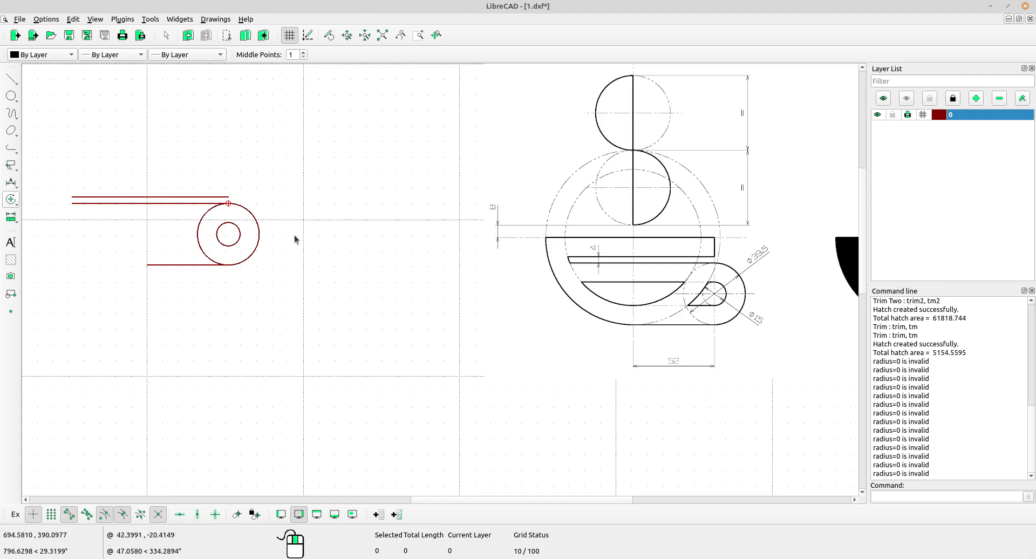
Draw a horizontal line of length 100 with its End snap point at the highest point of the small circle
{"action": "left_click", "coordinate": [12, 79]}
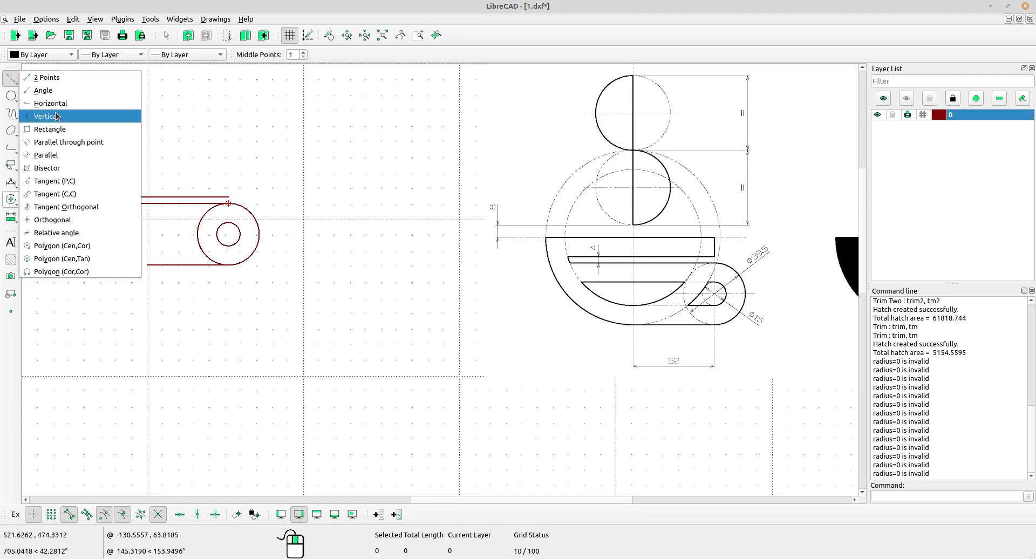
{"action": "left_click", "coordinate": [32, 103]}
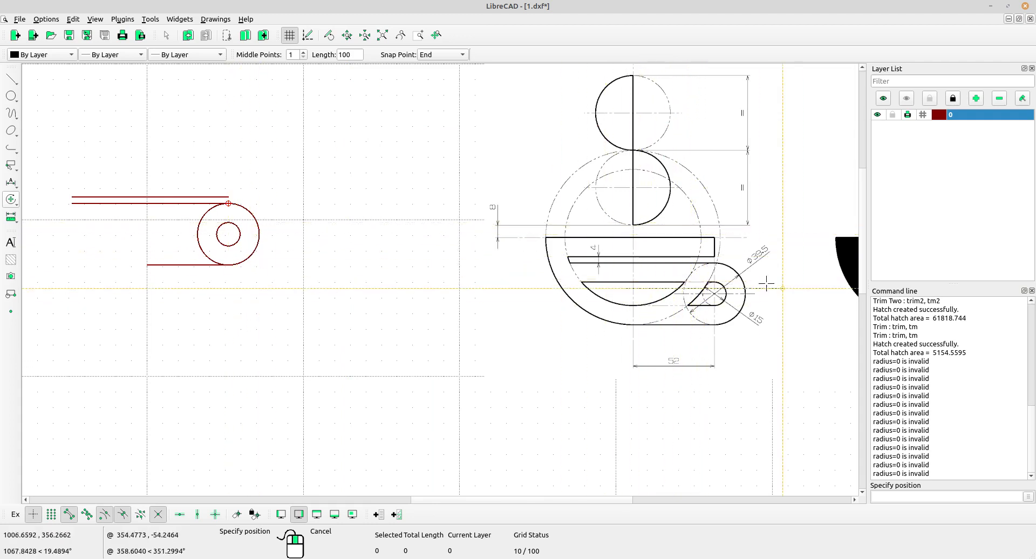
{"action": "scroll", "coordinate": [777, 276], "scroll_direction": "up", "scroll_amount": 4}
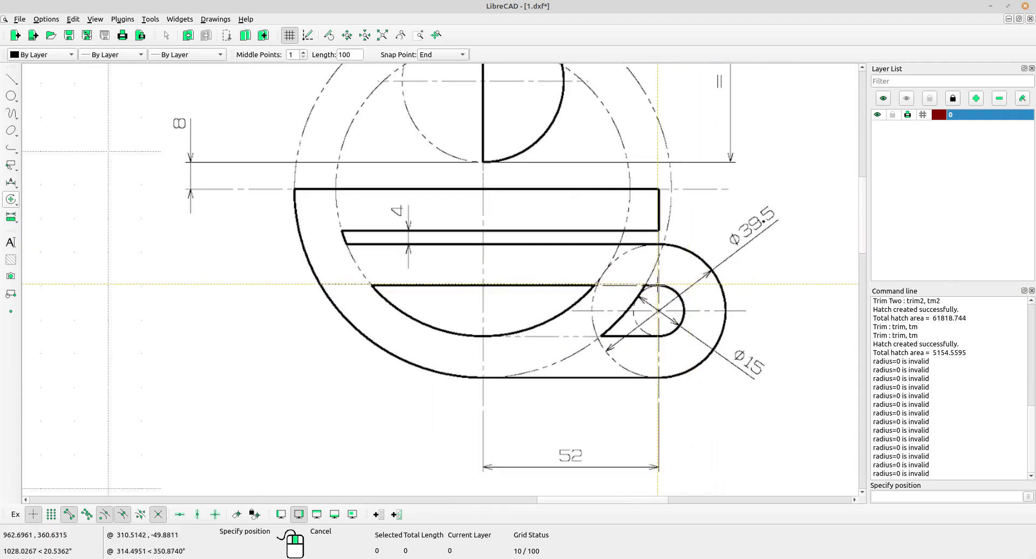
{"action": "scroll", "coordinate": [518, 300], "scroll_direction": "down", "scroll_amount": 3}
{"action": "middle_click_drag", "start_coordinate": [391, 323], "coordinate": [540, 317]}
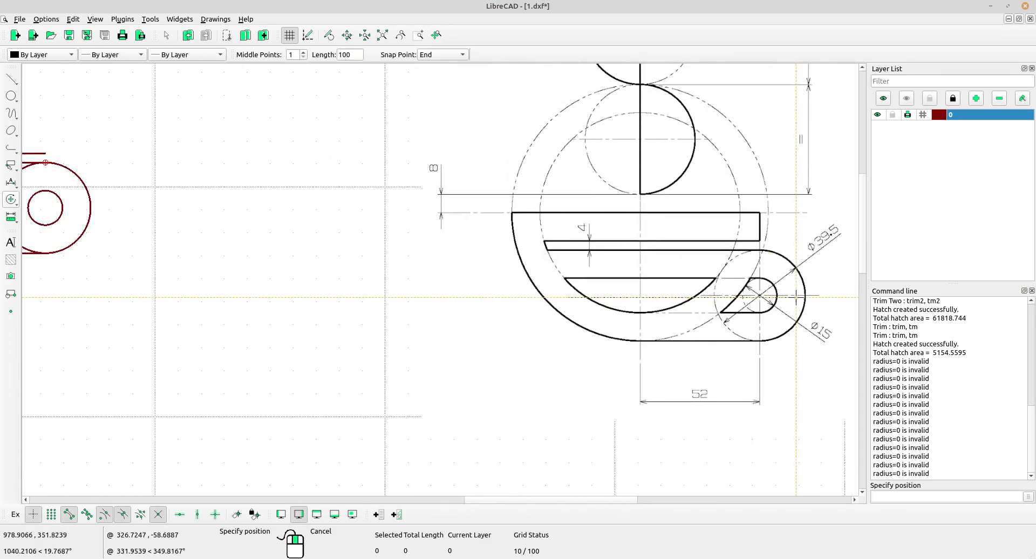
{"action": "middle_click_drag", "start_coordinate": [130, 305], "coordinate": [309, 326]}
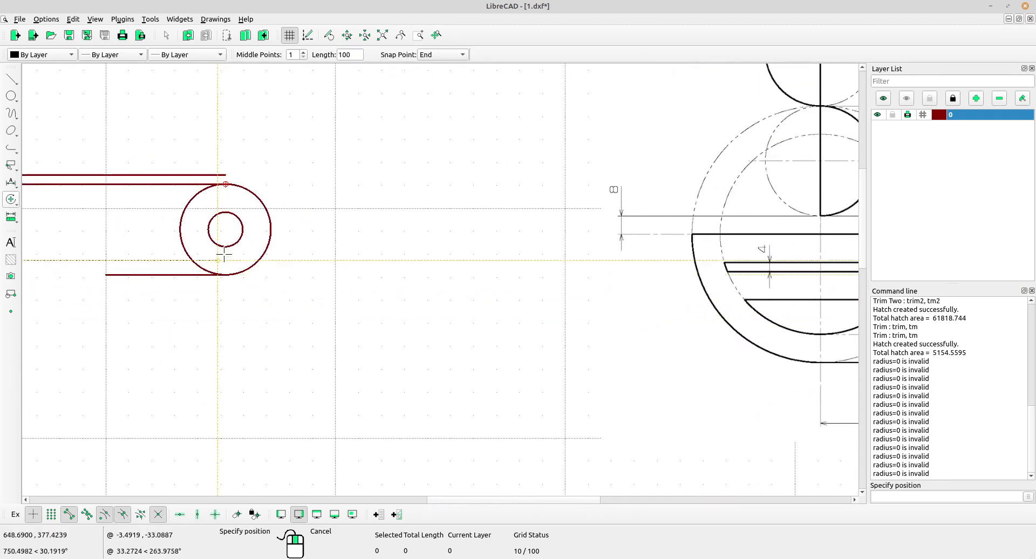
{"action": "left_click", "coordinate": [224, 210]}
{"action": "scroll", "coordinate": [345, 251], "scroll_direction": "down", "scroll_amount": 3}
{"action": "middle_click_drag", "start_coordinate": [620, 318], "coordinate": [614, 304]}
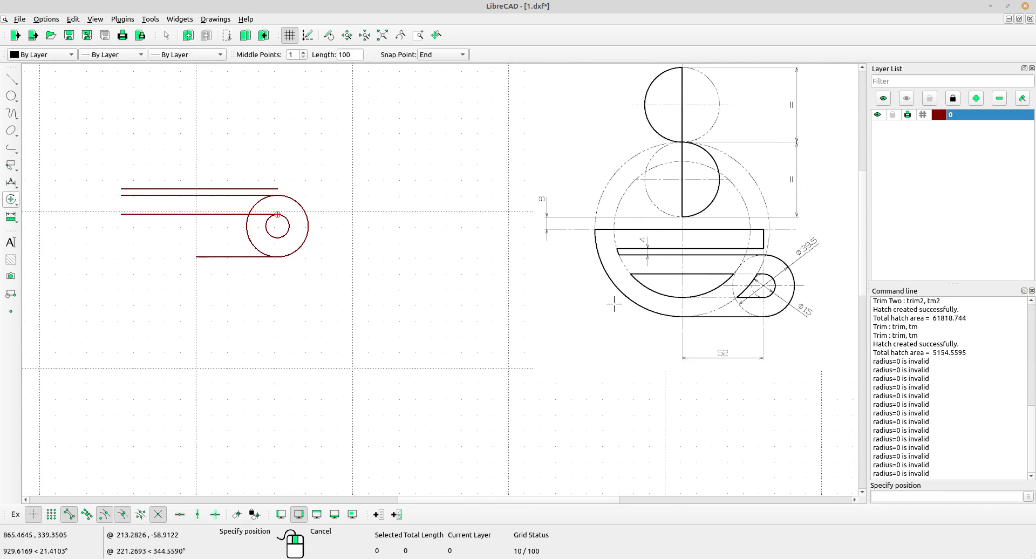
{"action": "right_click", "coordinate": [326, 197]}
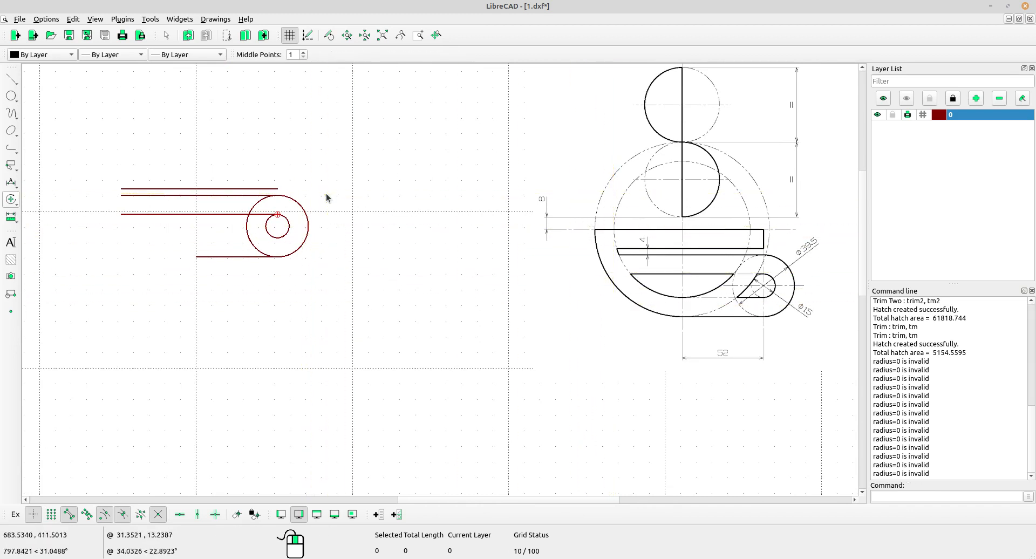
{"action": "scroll", "coordinate": [155, 180], "scroll_direction": "up", "scroll_amount": 2}
{"action": "middle_click_drag", "start_coordinate": [253, 223], "coordinate": [225, 227]}
{"action": "scroll", "coordinate": [380, 268], "scroll_direction": "down", "scroll_amount": 2}
{"action": "middle_click_drag", "start_coordinate": [380, 269], "coordinate": [340, 268]}
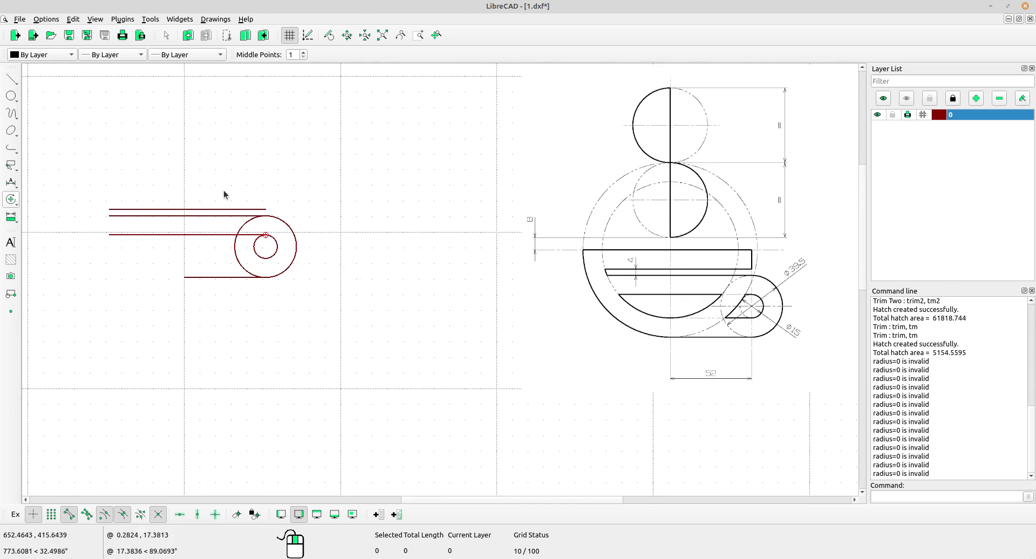
{"action": "left_click", "coordinate": [17, 79]}
{"action": "left_click", "coordinate": [361, 181]}
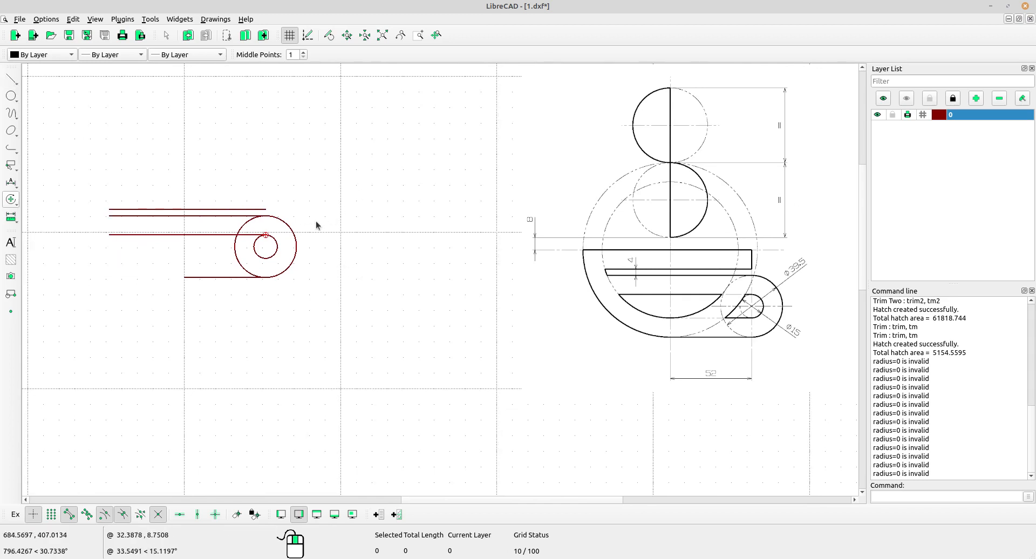
Copy the horizontal line touching the outer circle's top, from the small circle's highest point to the right end of the topmost line, keeping the original
{"action": "scroll", "coordinate": [238, 224], "scroll_direction": "up", "scroll_amount": 7}
{"action": "left_click_drag", "start_coordinate": [256, 231], "coordinate": [236, 216]}
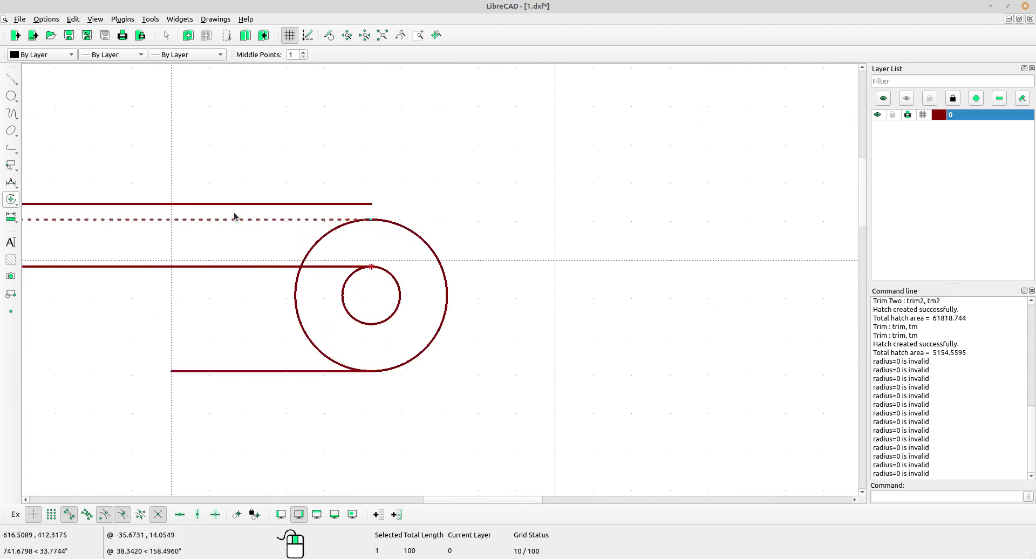
{"action": "scroll", "coordinate": [254, 218], "scroll_direction": "down", "scroll_amount": 3}
{"action": "middle_click_drag", "start_coordinate": [325, 254], "coordinate": [251, 219]}
{"action": "scroll", "coordinate": [259, 222], "scroll_direction": "down", "scroll_amount": 3}
{"action": "middle_click_drag", "start_coordinate": [532, 271], "coordinate": [455, 257]}
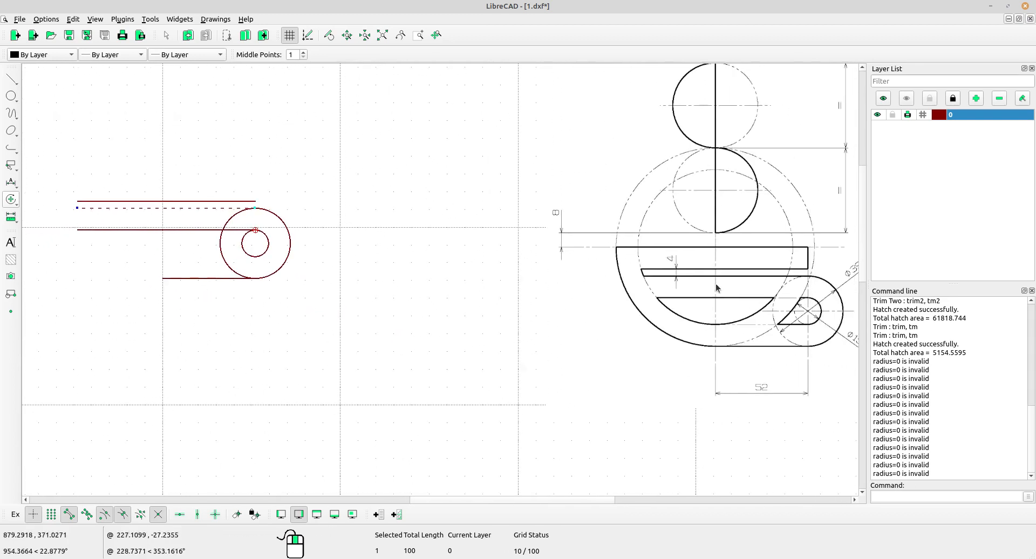
{"action": "scroll", "coordinate": [697, 297], "scroll_direction": "up", "scroll_amount": 3}
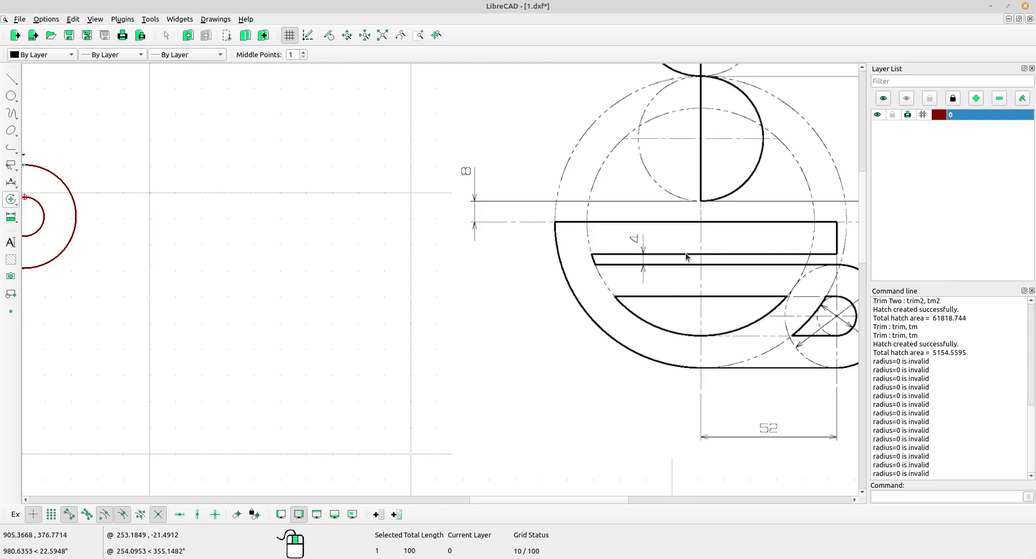
{"action": "scroll", "coordinate": [189, 258], "scroll_direction": "down", "scroll_amount": 4}
{"action": "middle_click_drag", "start_coordinate": [165, 252], "coordinate": [308, 228]}
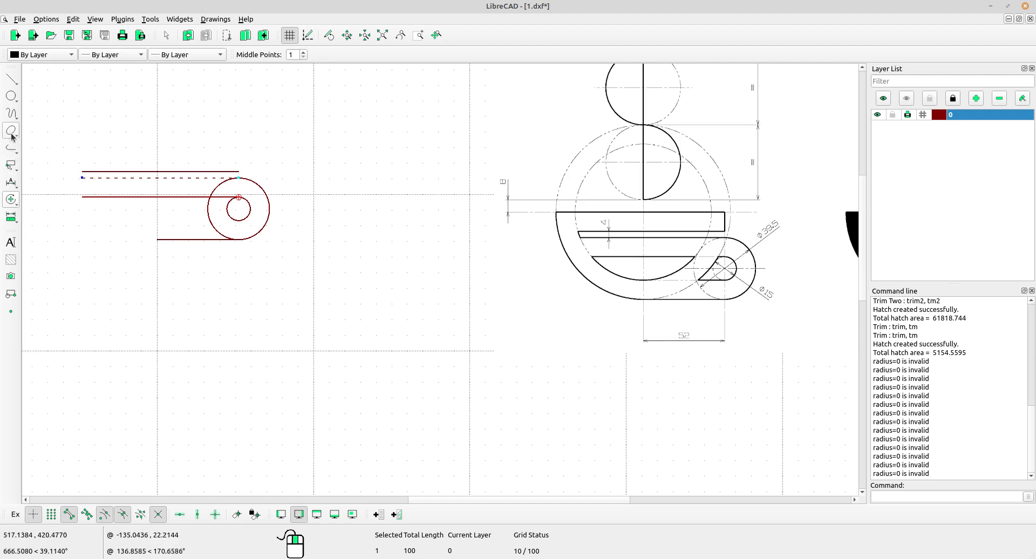
{"action": "left_click", "coordinate": [11, 199]}
{"action": "left_click", "coordinate": [63, 197]}
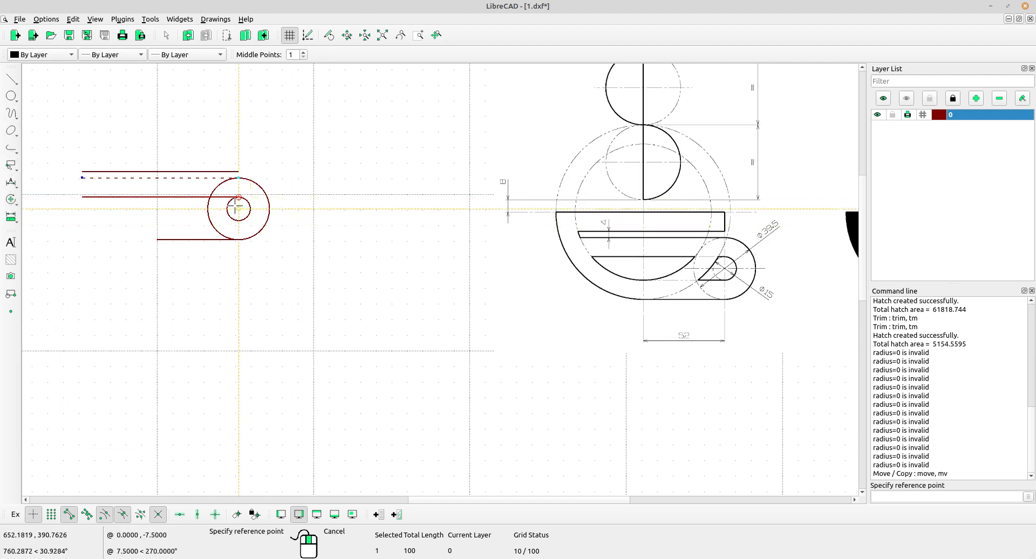
{"action": "scroll", "coordinate": [230, 202], "scroll_direction": "up", "scroll_amount": 1}
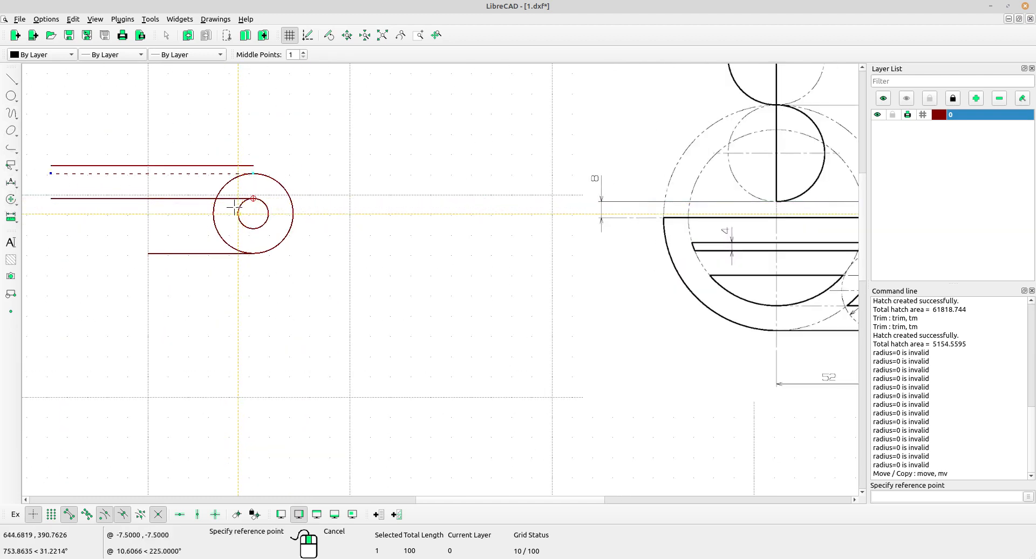
{"action": "scroll", "coordinate": [233, 206], "scroll_direction": "up", "scroll_amount": 2}
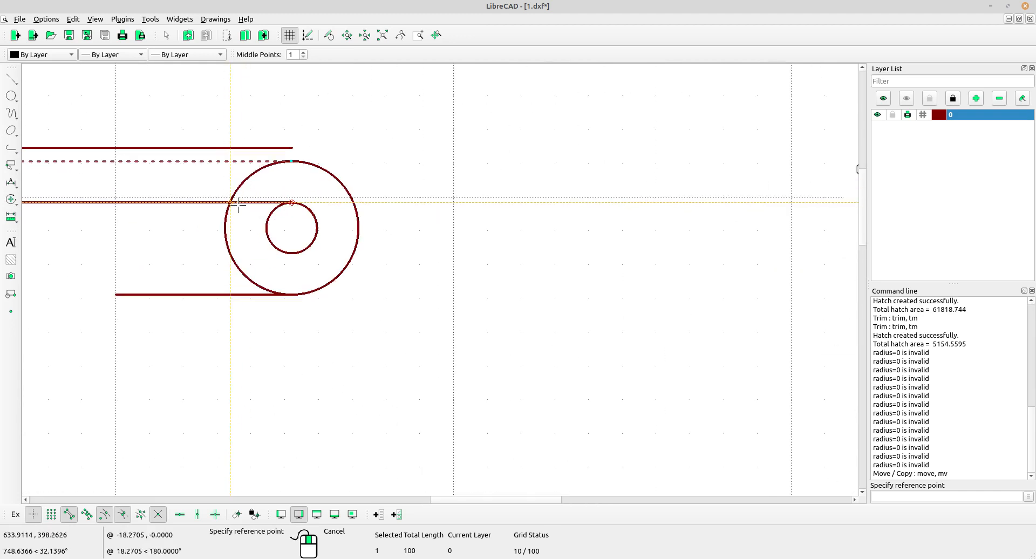
{"action": "left_click", "coordinate": [291, 201]}
{"action": "scroll", "coordinate": [299, 201], "scroll_direction": "down", "scroll_amount": 3}
{"action": "middle_click_drag", "start_coordinate": [298, 218], "coordinate": [319, 245]}
{"action": "scroll", "coordinate": [370, 177], "scroll_direction": "up", "scroll_amount": 2}
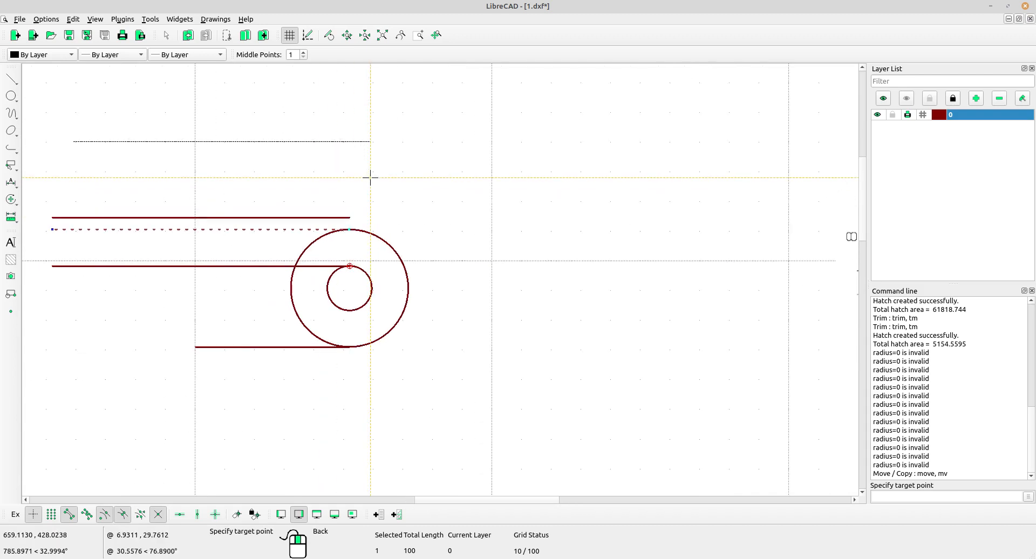
{"action": "left_click", "coordinate": [342, 218]}
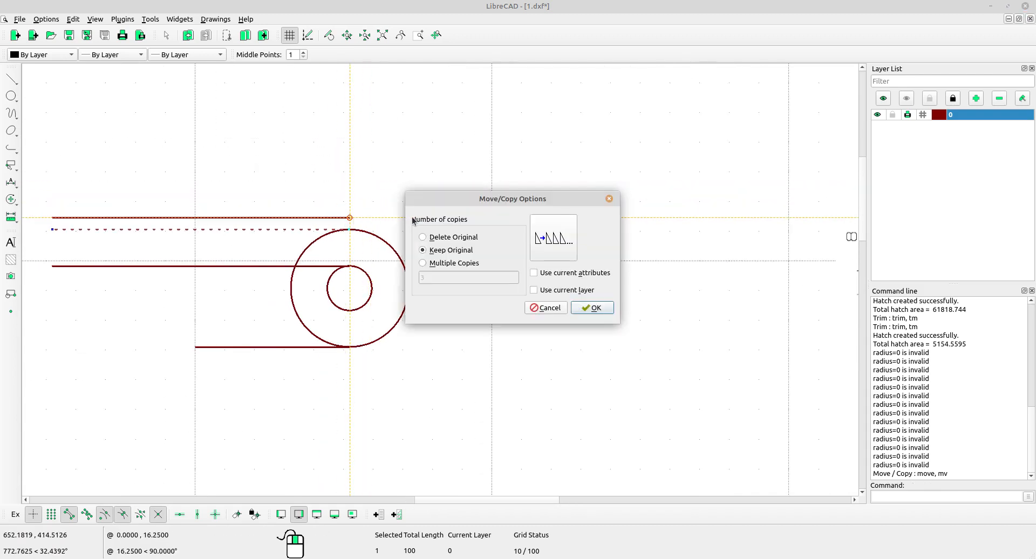
{"action": "left_click", "coordinate": [587, 305]}
{"action": "scroll", "coordinate": [372, 225], "scroll_direction": "down", "scroll_amount": 6}
{"action": "middle_click_drag", "start_coordinate": [539, 255], "coordinate": [511, 252]}
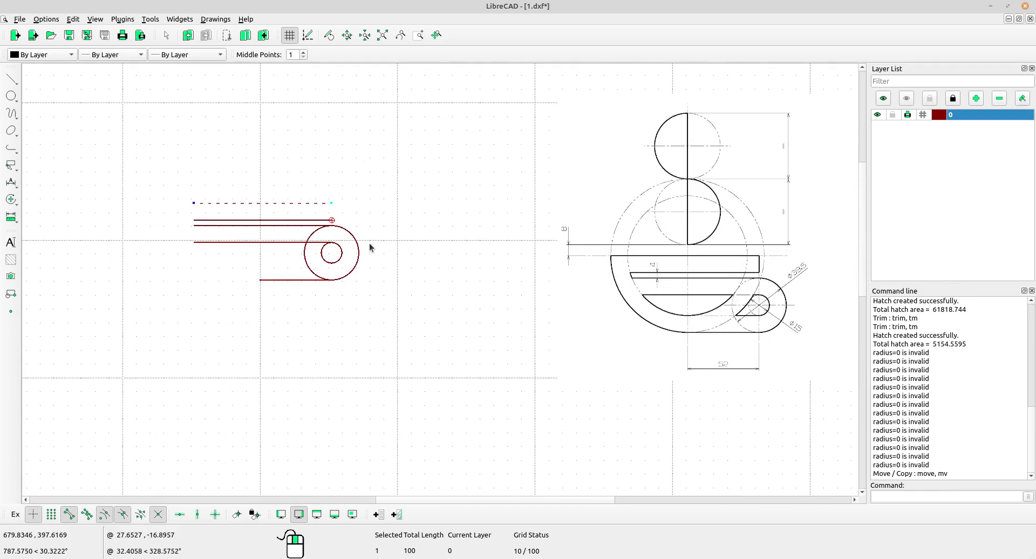
{"action": "key", "text": "Escape"}
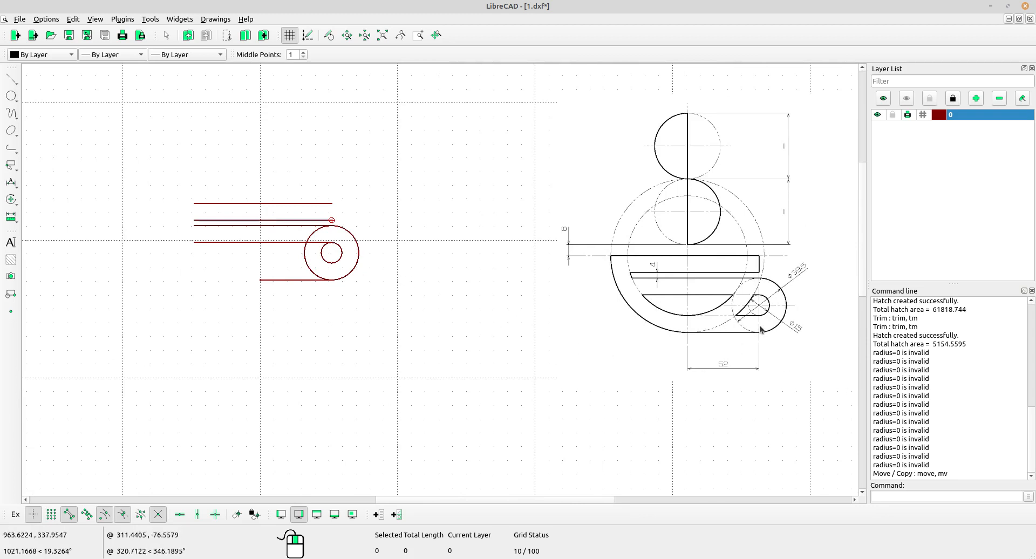
Draw a vertical line of length 100 with its Start snap point at the left end of the lowest horizontal line
{"action": "scroll", "coordinate": [759, 330], "scroll_direction": "up", "scroll_amount": 1}
{"action": "middle_click_drag", "start_coordinate": [452, 337], "coordinate": [462, 340]}
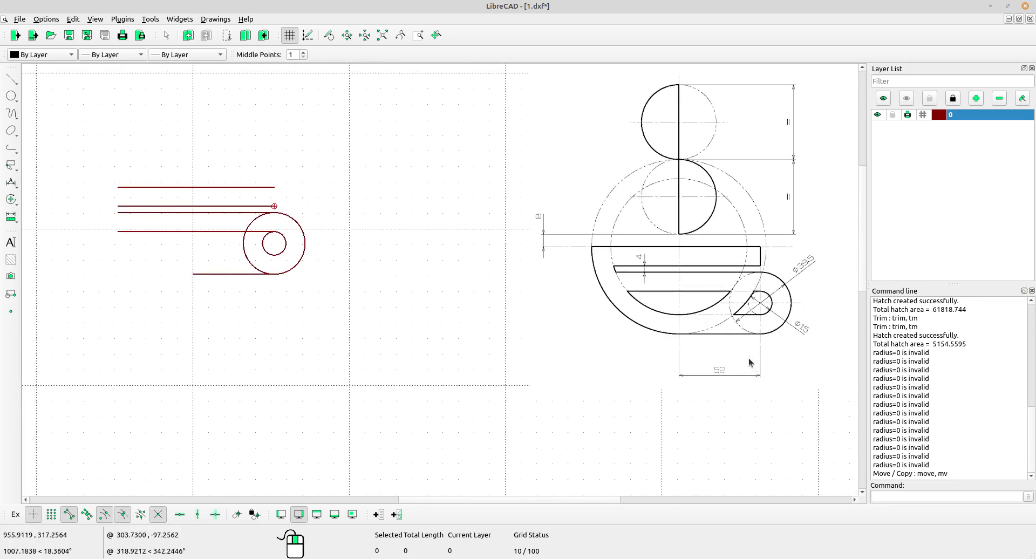
{"action": "left_click", "coordinate": [9, 85]}
{"action": "left_click", "coordinate": [33, 117]}
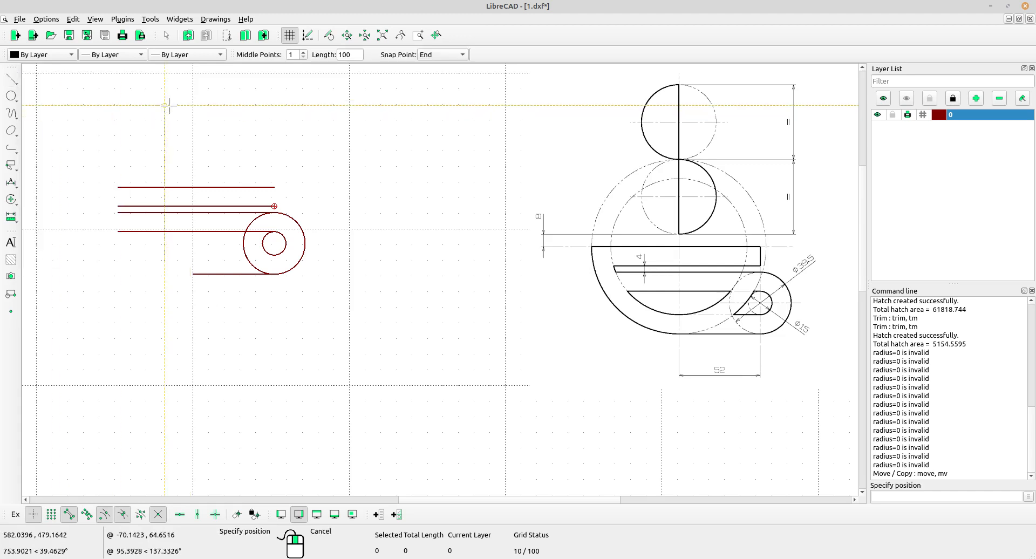
{"action": "left_click", "coordinate": [441, 54]}
{"action": "left_click", "coordinate": [426, 24]}
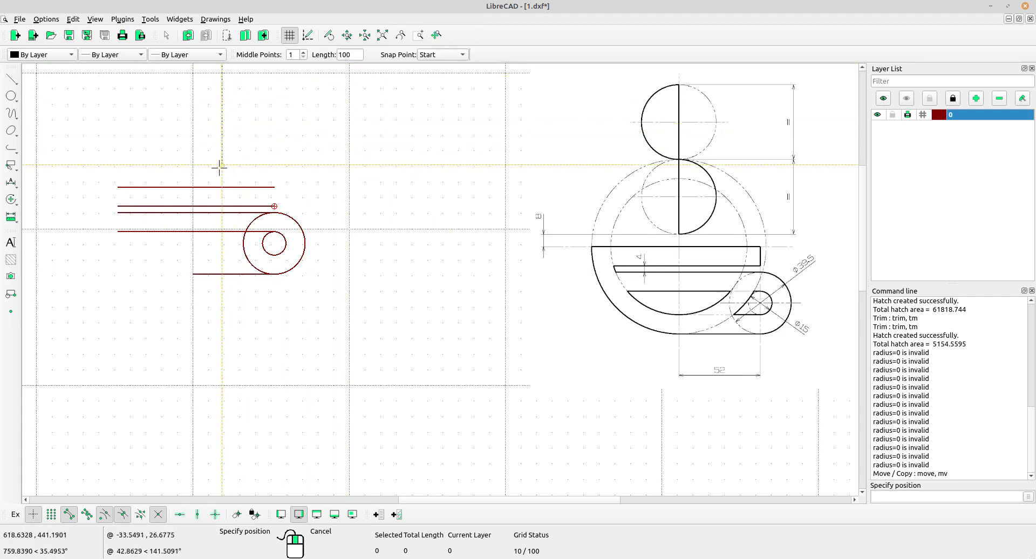
{"action": "scroll", "coordinate": [206, 272], "scroll_direction": "up", "scroll_amount": 5}
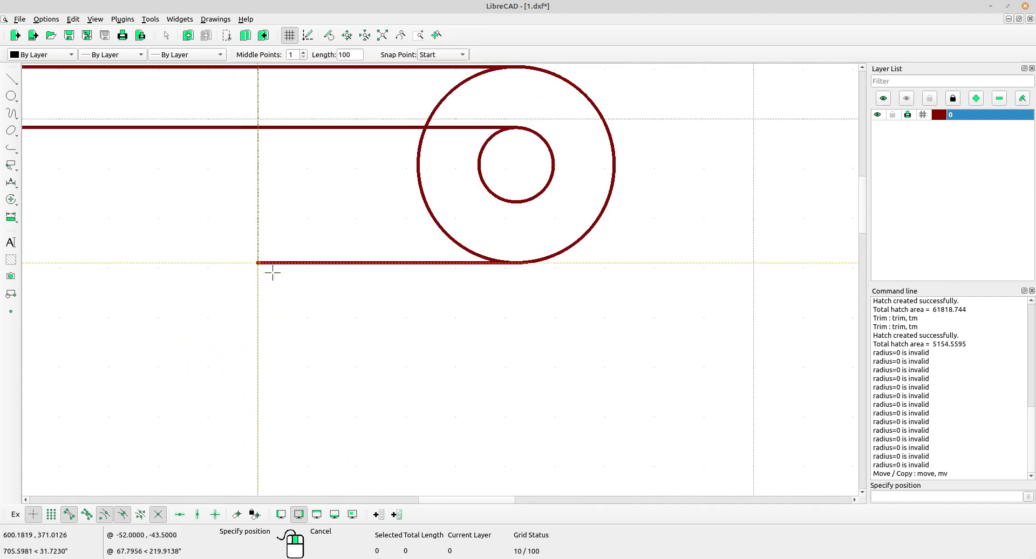
{"action": "scroll", "coordinate": [257, 263], "scroll_direction": "up", "scroll_amount": 5}
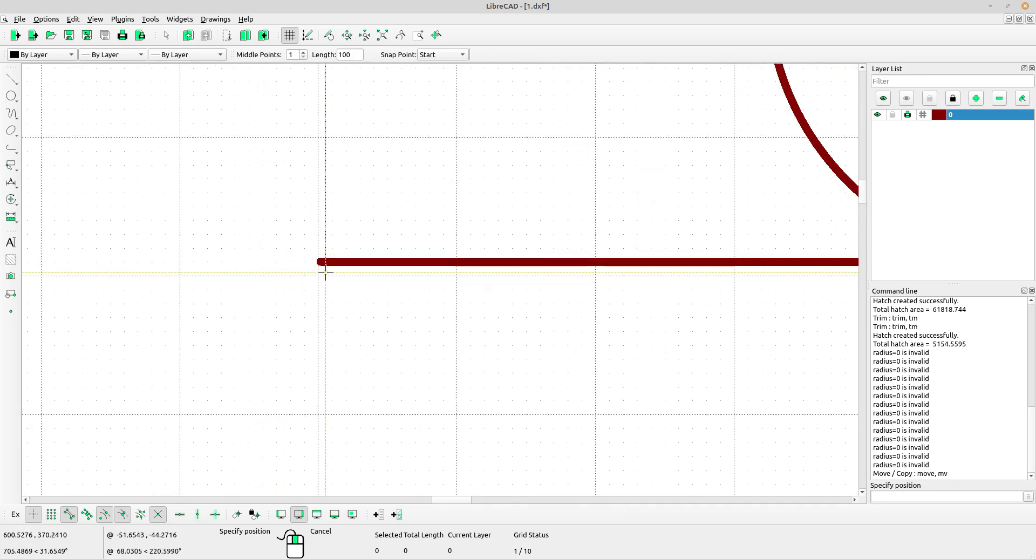
{"action": "scroll", "coordinate": [370, 216], "scroll_direction": "down", "scroll_amount": 6}
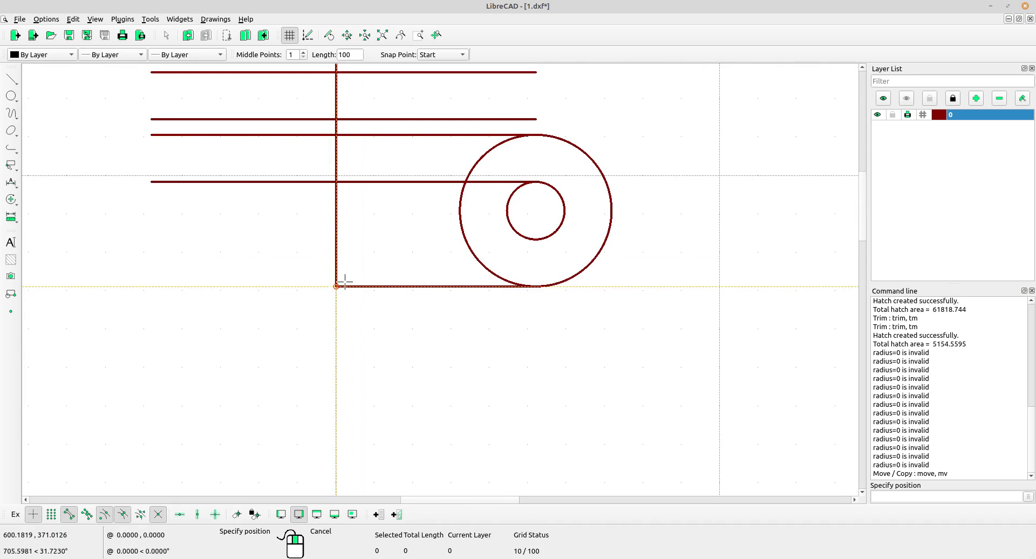
{"action": "scroll", "coordinate": [410, 296], "scroll_direction": "down", "scroll_amount": 3}
{"action": "scroll", "coordinate": [393, 324], "scroll_direction": "down", "scroll_amount": 2}
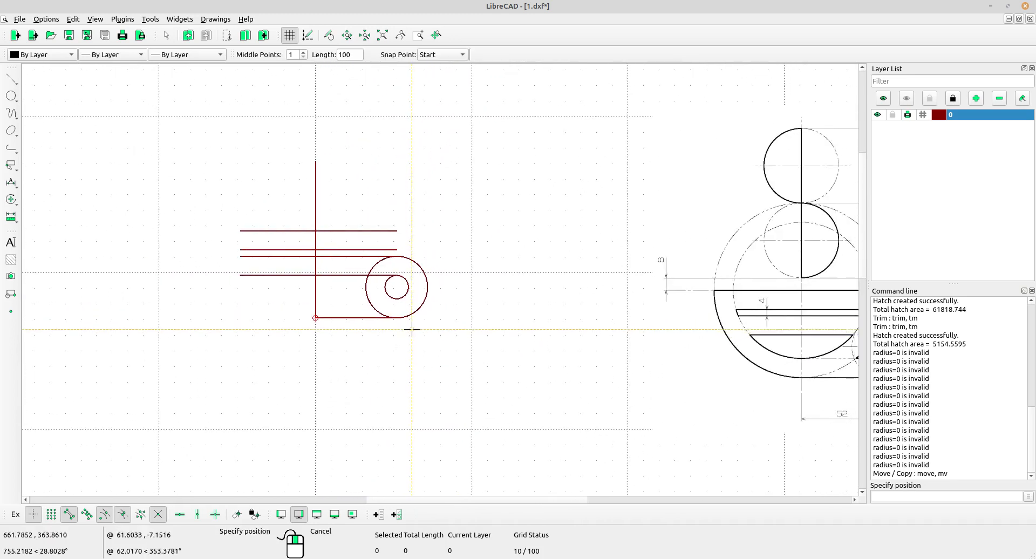
{"action": "right_click", "coordinate": [488, 218]}
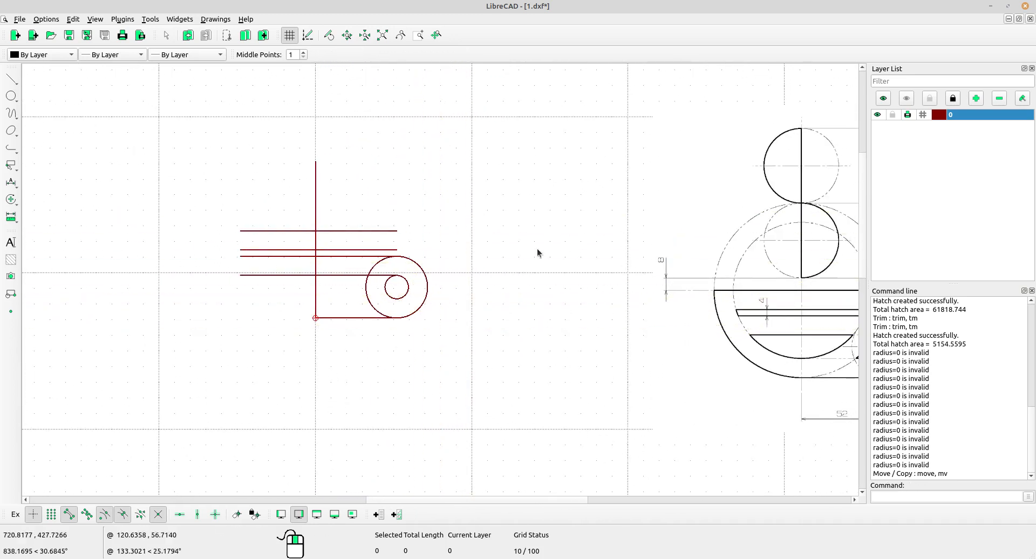
{"action": "middle_click_drag", "start_coordinate": [669, 337], "coordinate": [602, 316]}
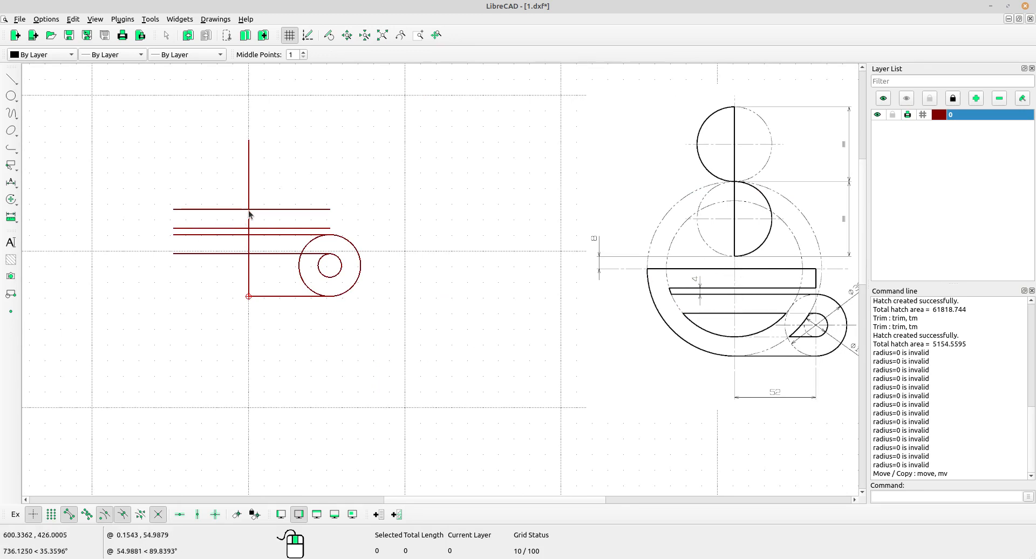
Draw a circle centred where the vertical line crosses the topmost horizontal line, passing through the vertical line's lower end
{"action": "left_click", "coordinate": [19, 96]}
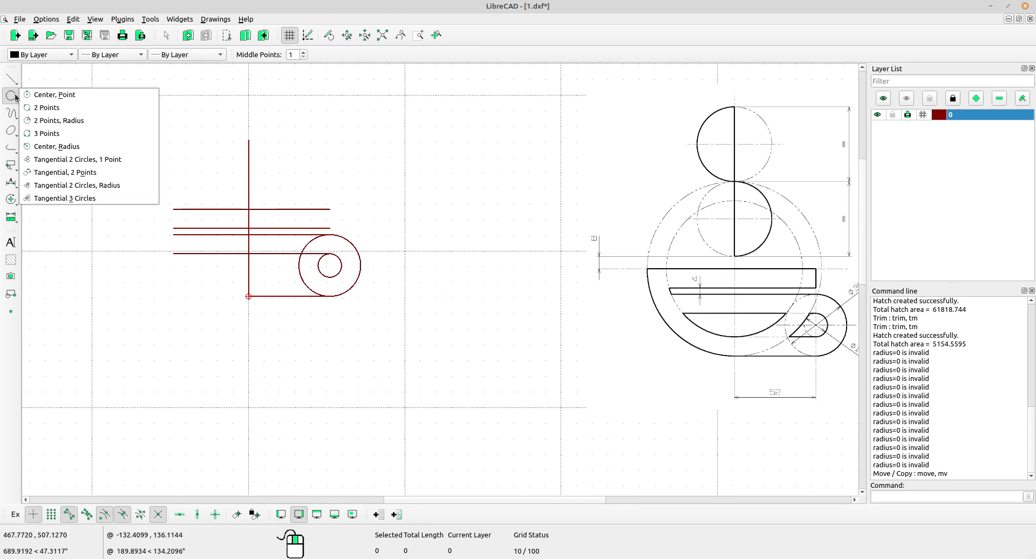
{"action": "left_click", "coordinate": [49, 96]}
{"action": "scroll", "coordinate": [293, 221], "scroll_direction": "up", "scroll_amount": 1}
{"action": "scroll", "coordinate": [266, 211], "scroll_direction": "up", "scroll_amount": 1}
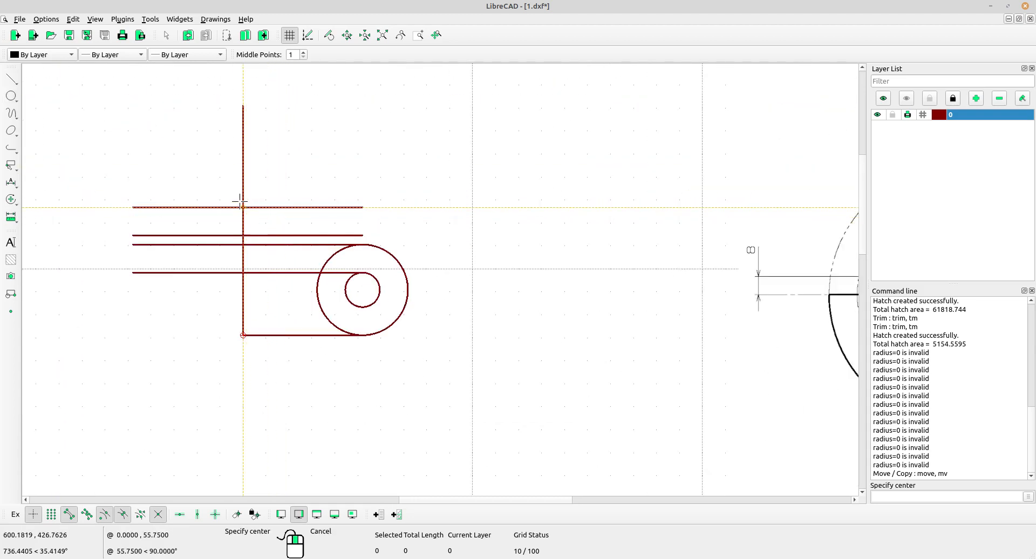
{"action": "left_click", "coordinate": [237, 205]}
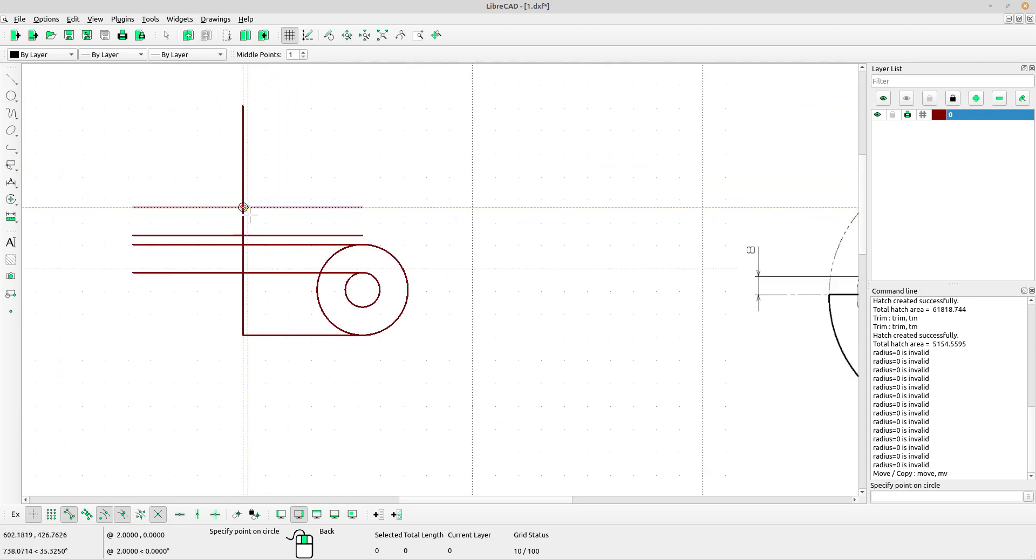
{"action": "left_click", "coordinate": [243, 335]}
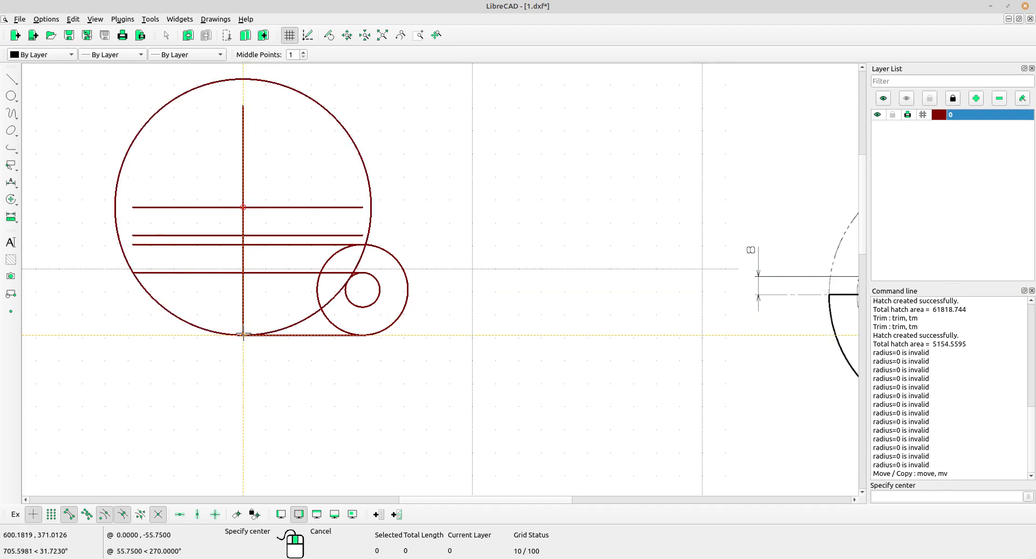
Draw a two-point line from the large circle's centre to the centre of the handle circles
{"action": "scroll", "coordinate": [456, 240], "scroll_direction": "up", "scroll_amount": 3}
{"action": "scroll", "coordinate": [367, 292], "scroll_direction": "up", "scroll_amount": 3}
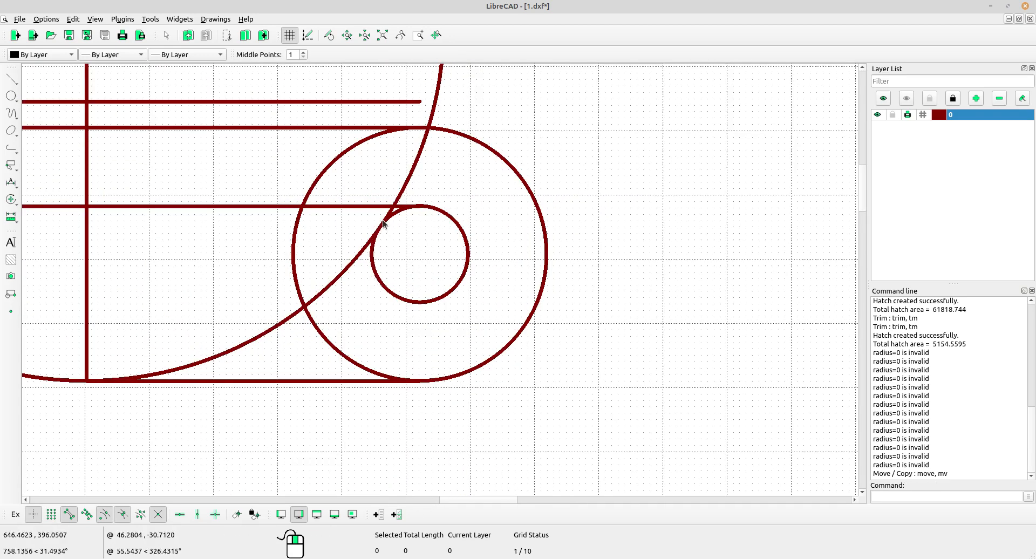
{"action": "scroll", "coordinate": [413, 267], "scroll_direction": "down", "scroll_amount": 10}
{"action": "middle_click_drag", "start_coordinate": [532, 312], "coordinate": [279, 344]}
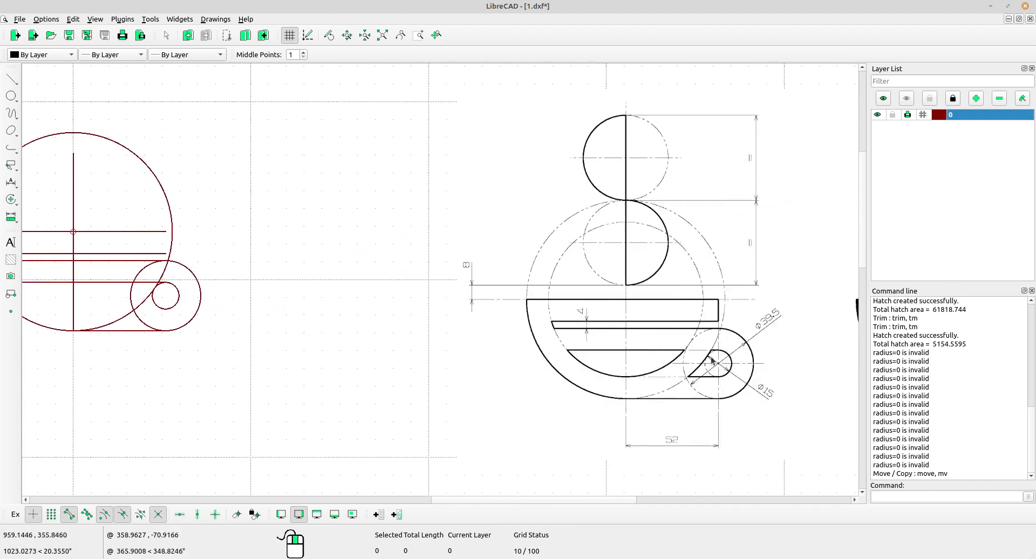
{"action": "scroll", "coordinate": [704, 372], "scroll_direction": "down", "scroll_amount": 3}
{"action": "middle_click_drag", "start_coordinate": [339, 381], "coordinate": [392, 351]}
{"action": "scroll", "coordinate": [304, 242], "scroll_direction": "up", "scroll_amount": 1}
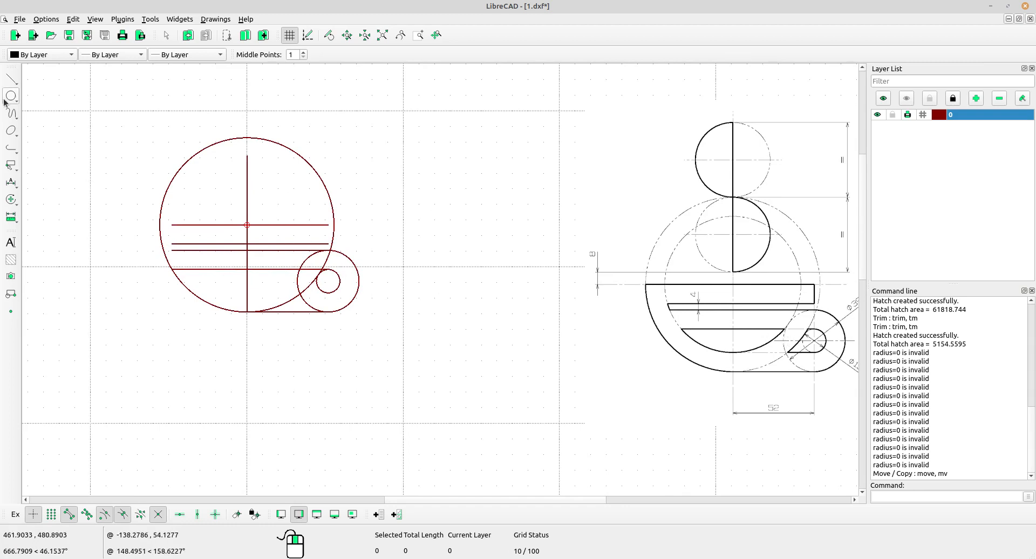
{"action": "left_click", "coordinate": [15, 83]}
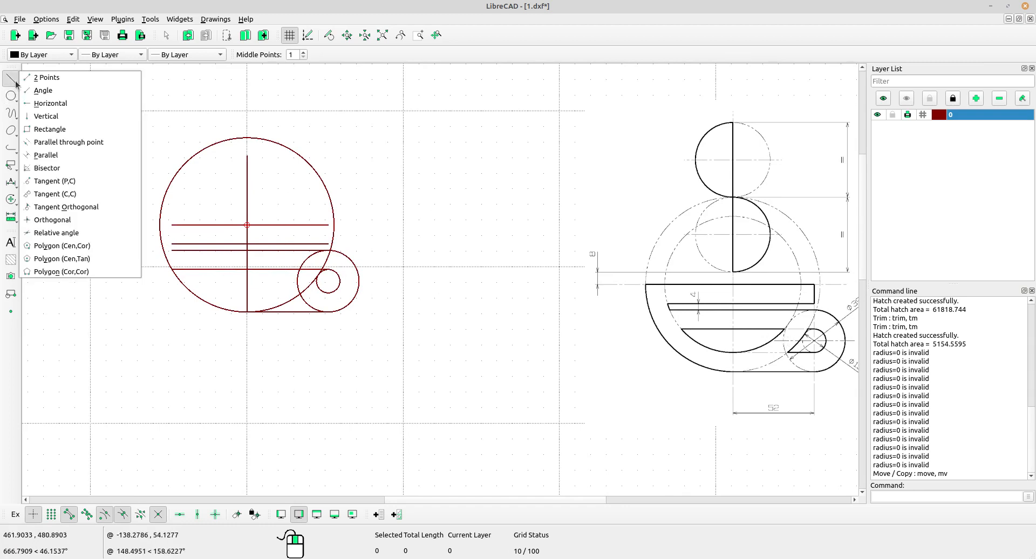
{"action": "left_click", "coordinate": [47, 77]}
{"action": "scroll", "coordinate": [299, 267], "scroll_direction": "up", "scroll_amount": 3}
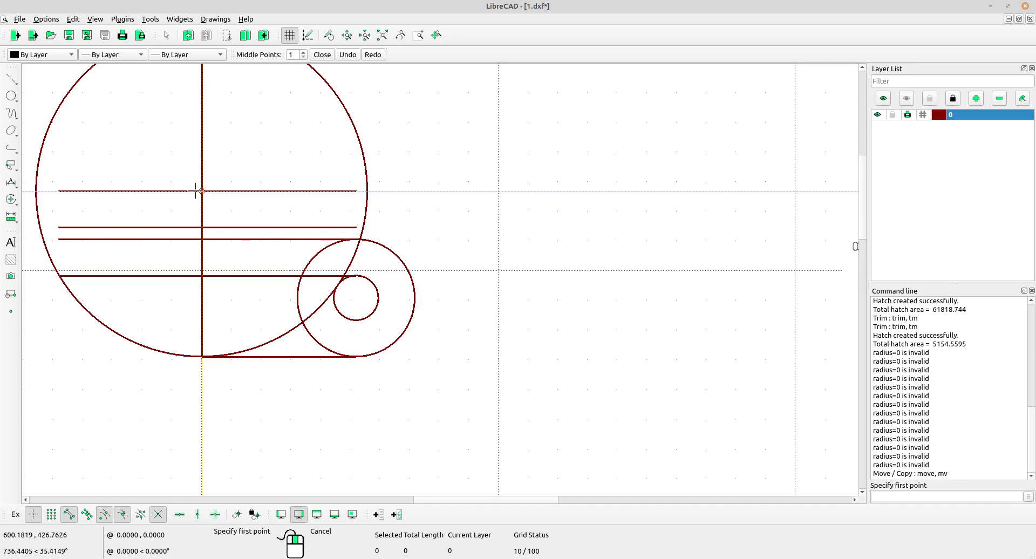
{"action": "scroll", "coordinate": [259, 210], "scroll_direction": "up", "scroll_amount": 3}
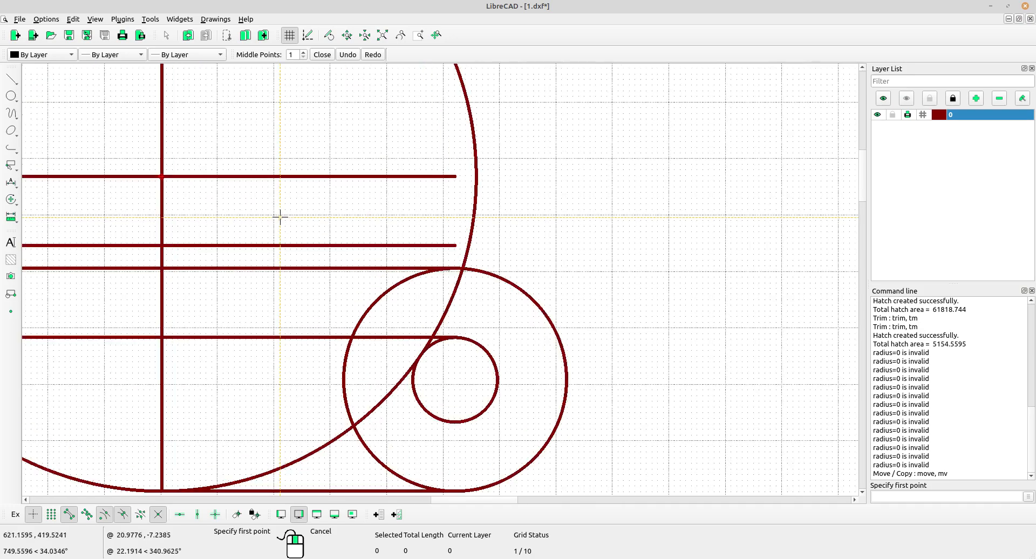
{"action": "left_click", "coordinate": [161, 176]}
{"action": "middle_click_drag", "start_coordinate": [271, 303], "coordinate": [195, 139]}
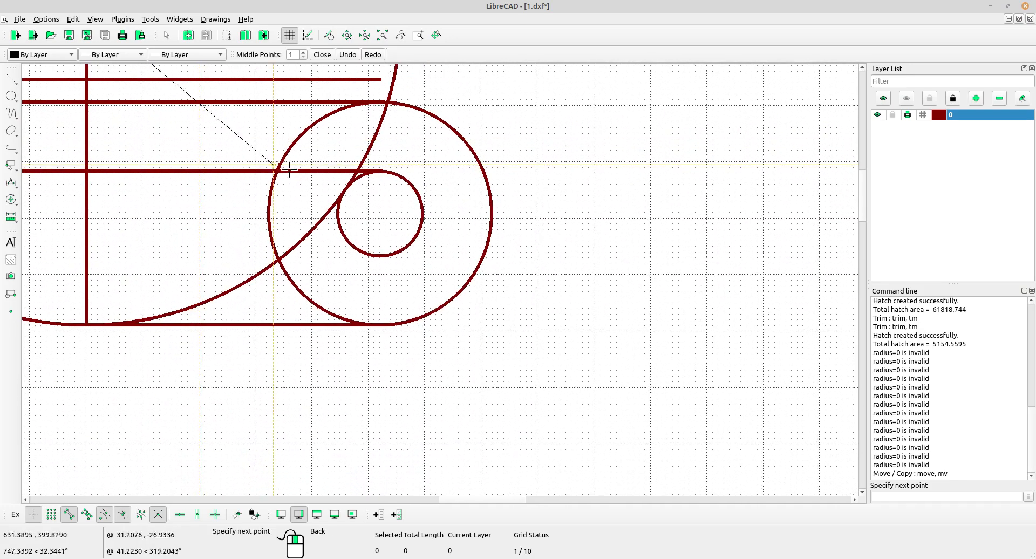
{"action": "scroll", "coordinate": [387, 214], "scroll_direction": "down", "scroll_amount": 2}
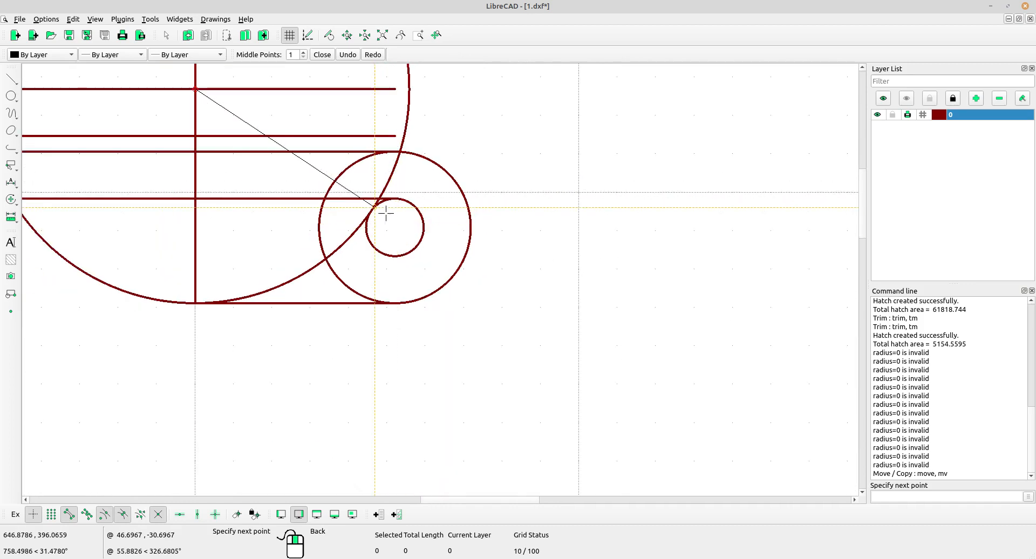
{"action": "left_click", "coordinate": [395, 227]}
{"action": "scroll", "coordinate": [395, 227], "scroll_direction": "down", "scroll_amount": 3}
{"action": "right_click", "coordinate": [493, 171]}
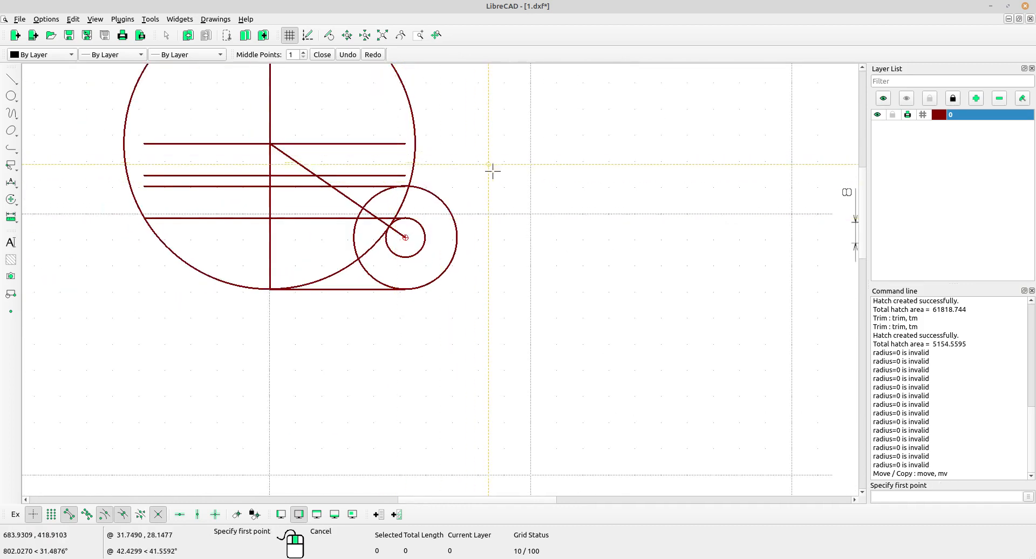
Draw a circle concentric with the large circle, passing through the intersection of the diagonal line and the outer handle circle
{"action": "scroll", "coordinate": [485, 175], "scroll_direction": "down", "scroll_amount": 2}
{"action": "left_click", "coordinate": [11, 95]}
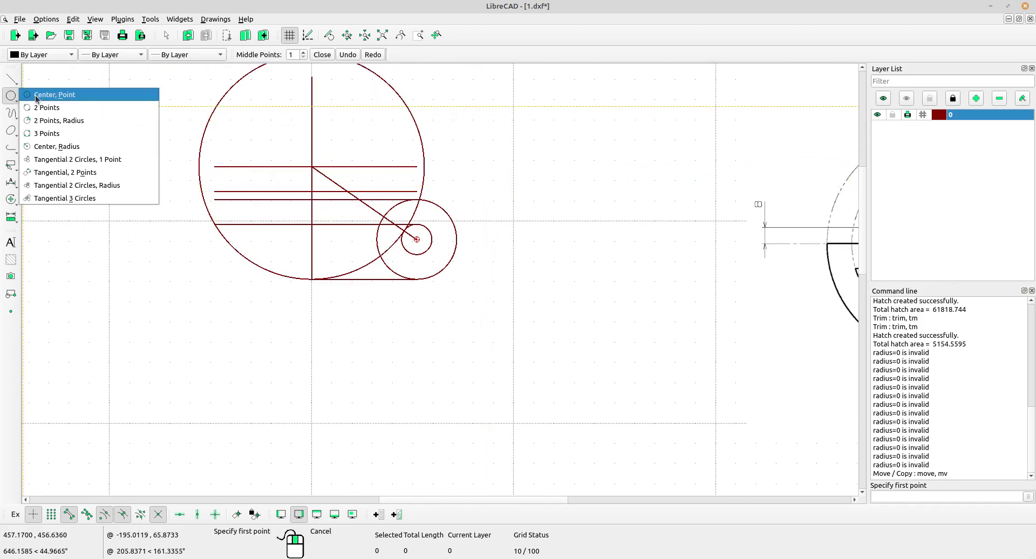
{"action": "left_click", "coordinate": [35, 95]}
{"action": "scroll", "coordinate": [219, 172], "scroll_direction": "down", "scroll_amount": 3}
{"action": "middle_click_drag", "start_coordinate": [451, 244], "coordinate": [318, 245]}
{"action": "scroll", "coordinate": [318, 243], "scroll_direction": "up", "scroll_amount": 2}
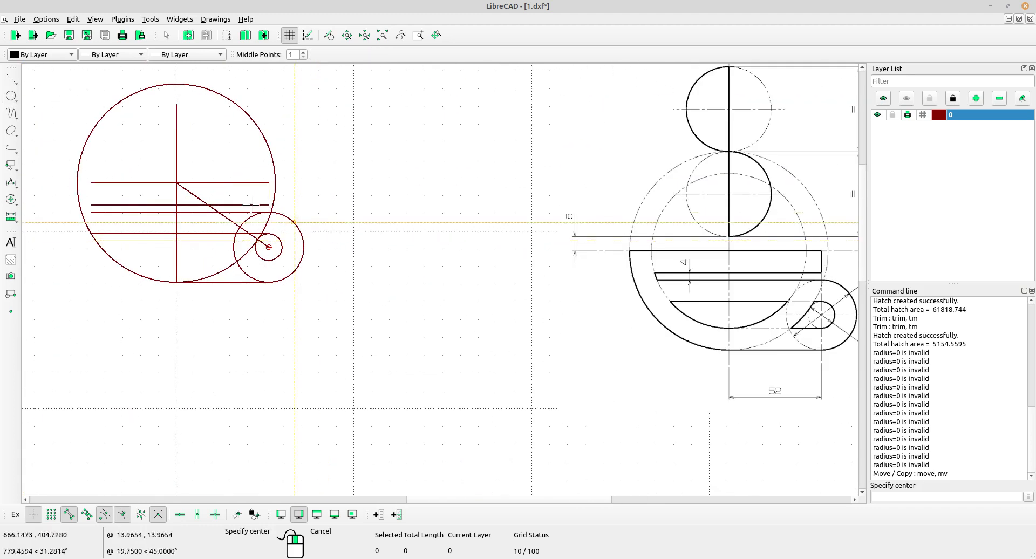
{"action": "left_click", "coordinate": [176, 183]}
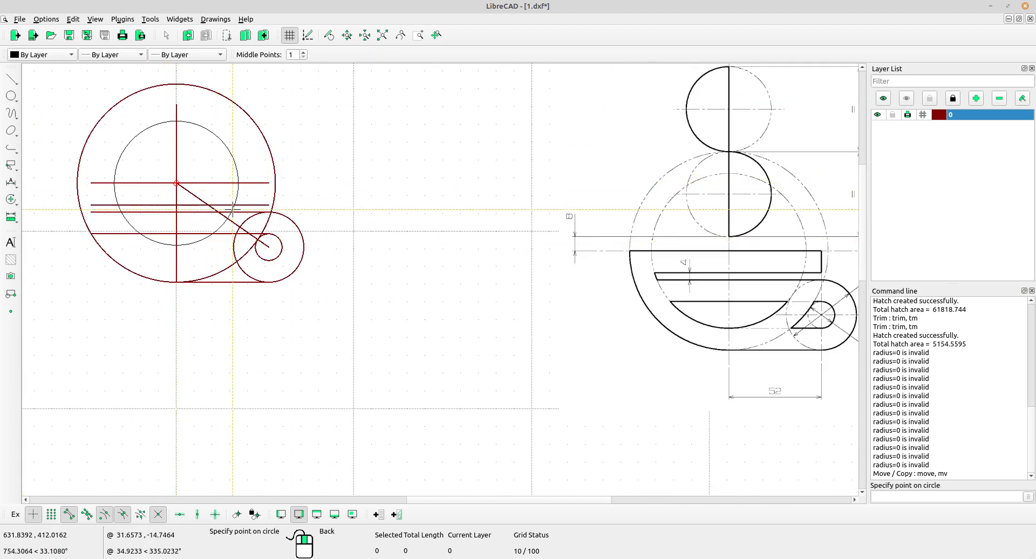
{"action": "scroll", "coordinate": [241, 223], "scroll_direction": "up", "scroll_amount": 4}
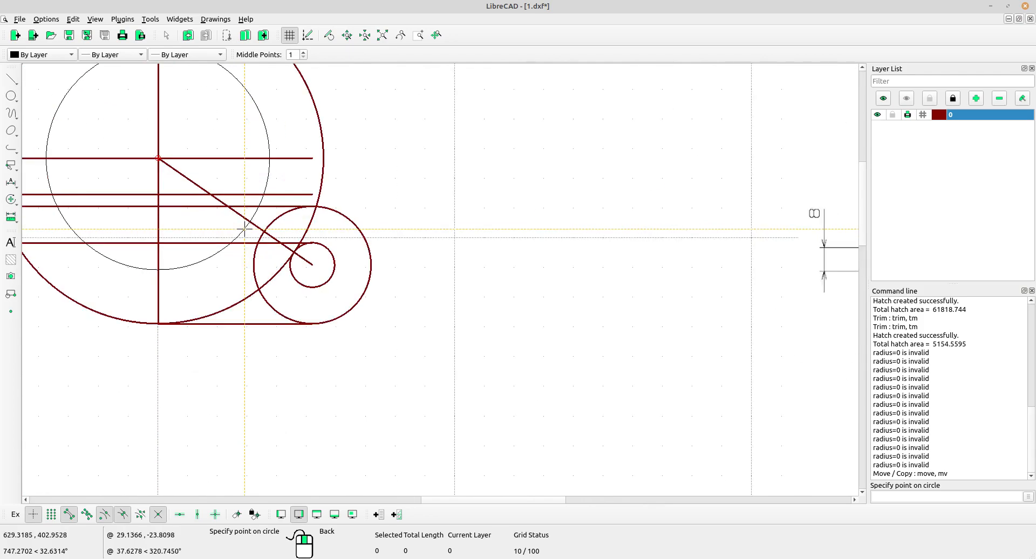
{"action": "scroll", "coordinate": [282, 231], "scroll_direction": "up", "scroll_amount": 2}
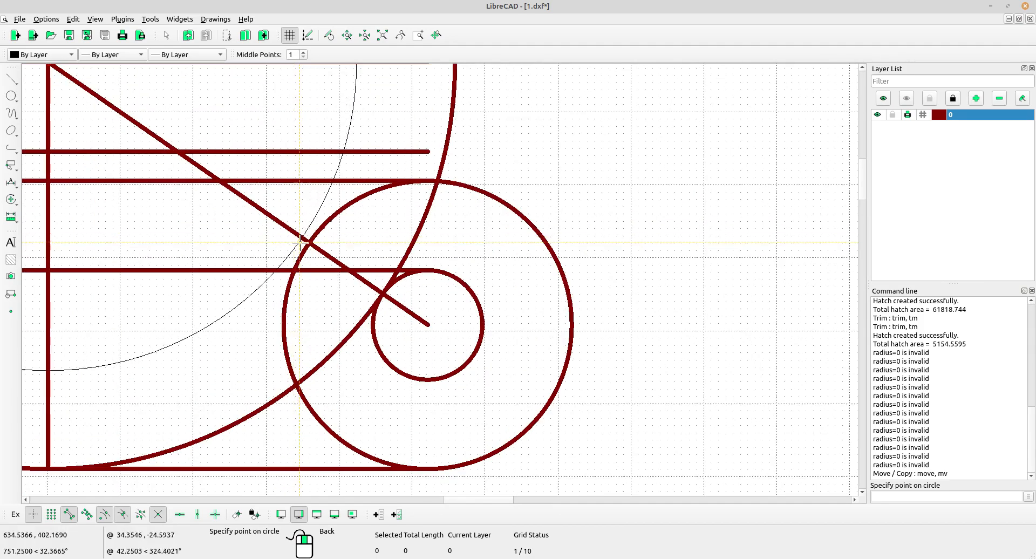
{"action": "scroll", "coordinate": [318, 241], "scroll_direction": "up", "scroll_amount": 3}
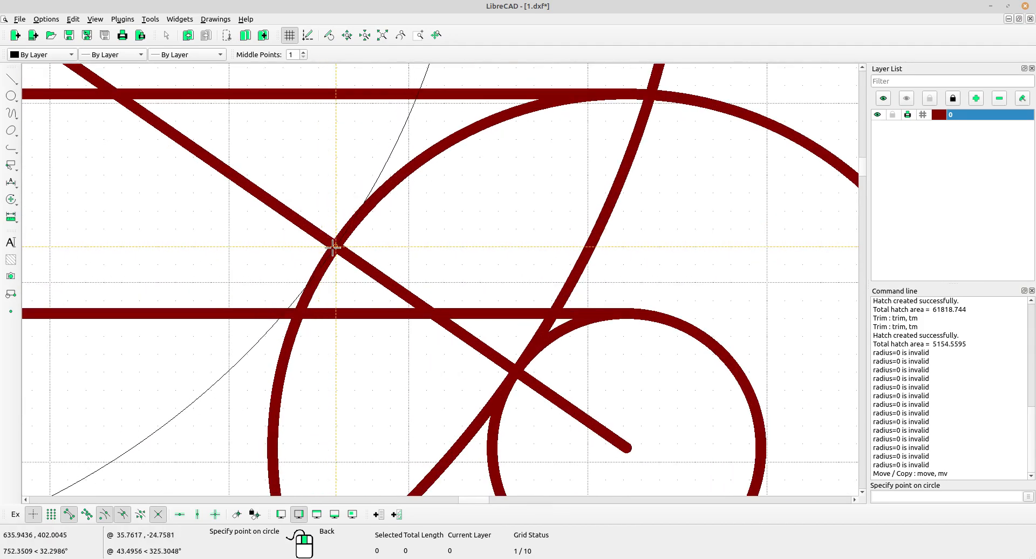
{"action": "left_click", "coordinate": [330, 242]}
{"action": "scroll", "coordinate": [351, 227], "scroll_direction": "down", "scroll_amount": 5}
{"action": "scroll", "coordinate": [378, 216], "scroll_direction": "down", "scroll_amount": 4}
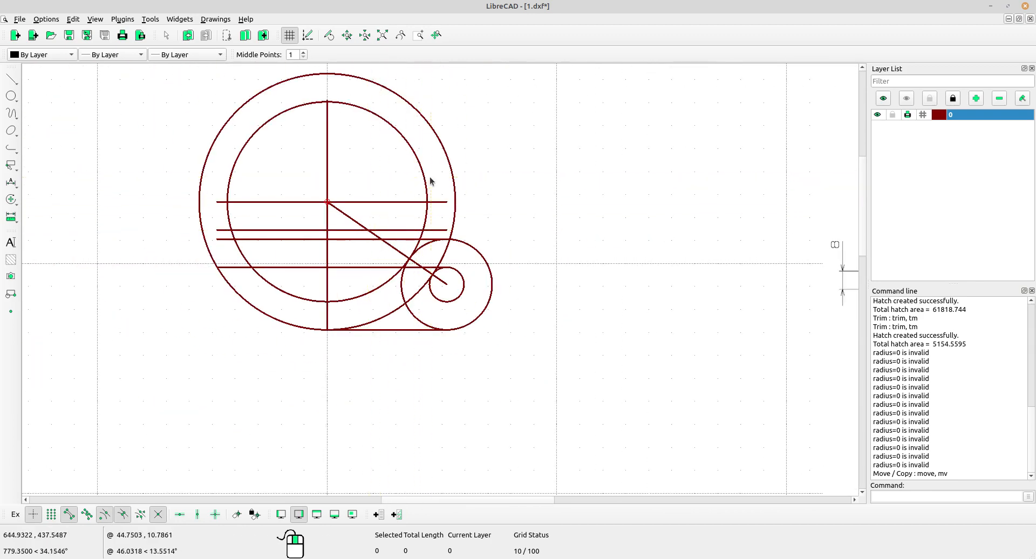
{"action": "scroll", "coordinate": [508, 269], "scroll_direction": "down", "scroll_amount": 2}
{"action": "mouse_move", "coordinate": [508, 269]}
{"action": "middle_mouse_down"}
{"action": "mouse_move", "coordinate": [266, 249]}
{"action": "mouse_move", "coordinate": [282, 257]}
{"action": "middle_mouse_up"}
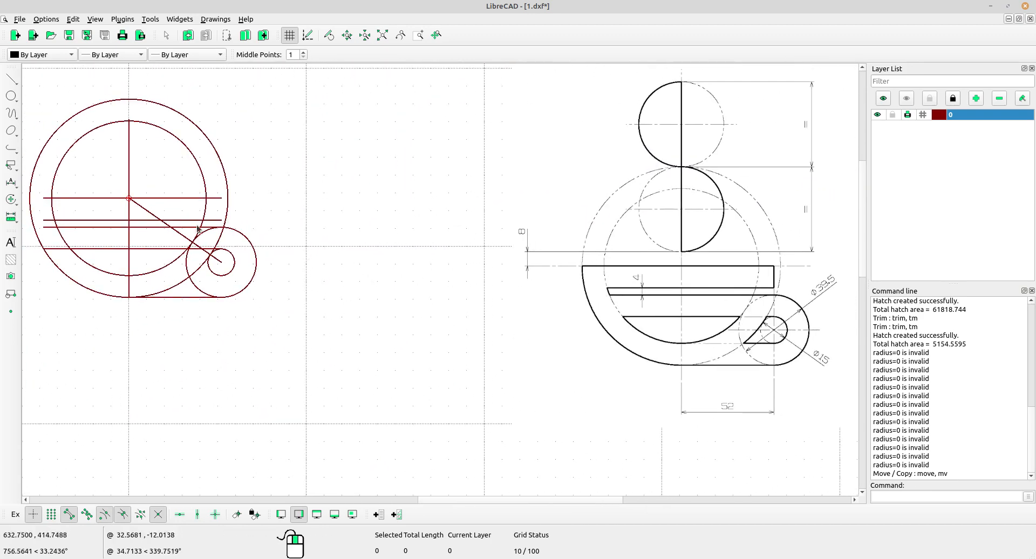
{"action": "middle_click_drag", "start_coordinate": [197, 226], "coordinate": [229, 248]}
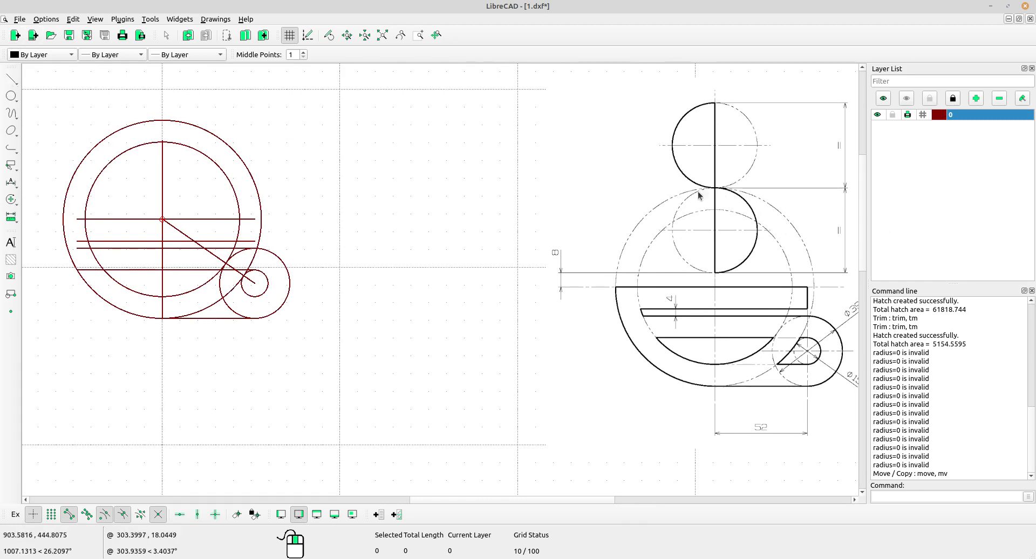
{"action": "left_click", "coordinate": [18, 79]}
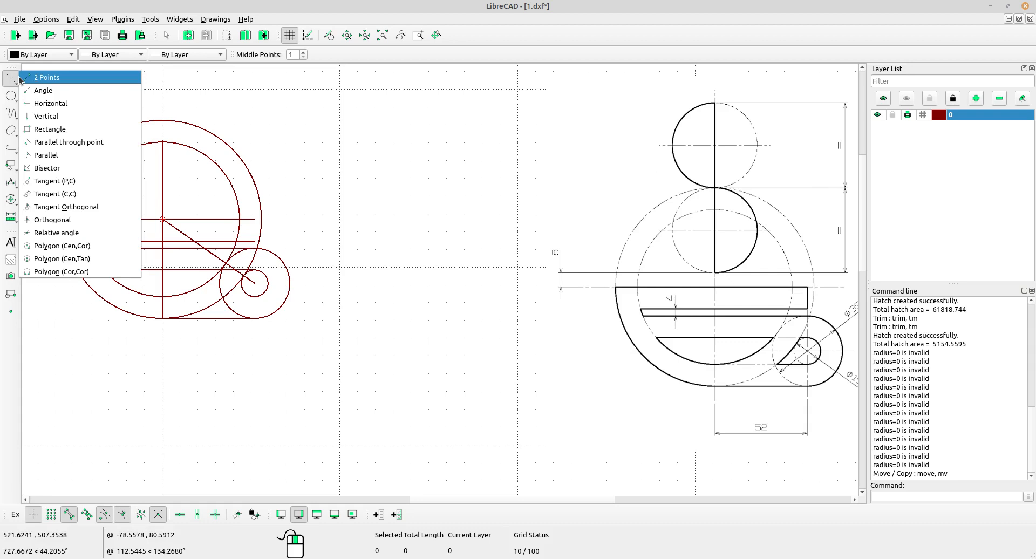
{"action": "left_click", "coordinate": [14, 99]}
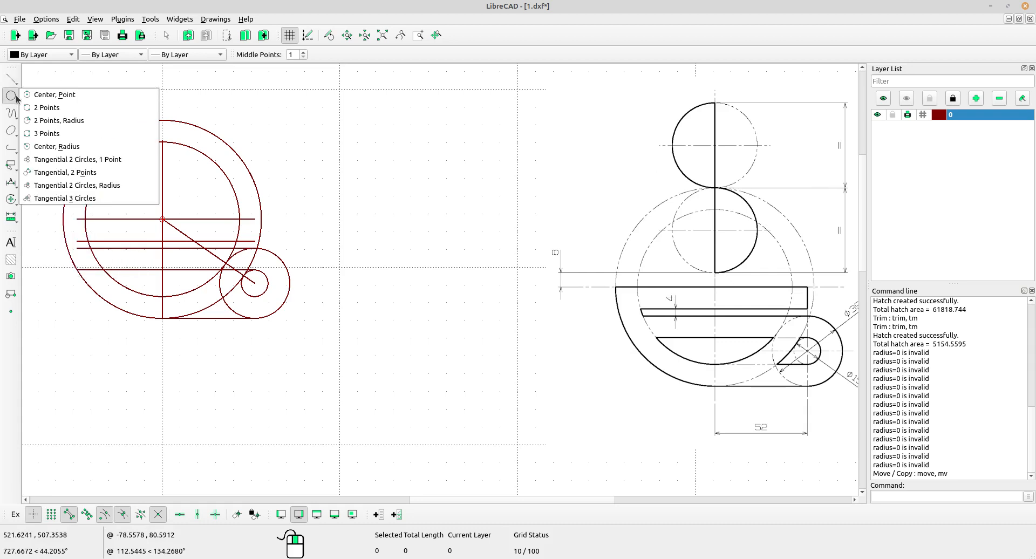
{"action": "left_click", "coordinate": [48, 108]}
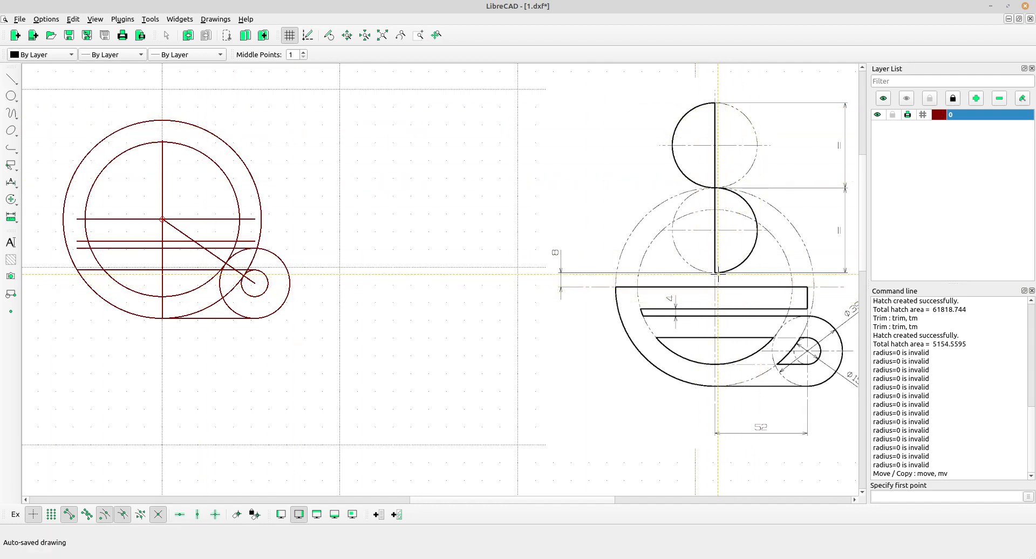
{"action": "right_click", "coordinate": [362, 175]}
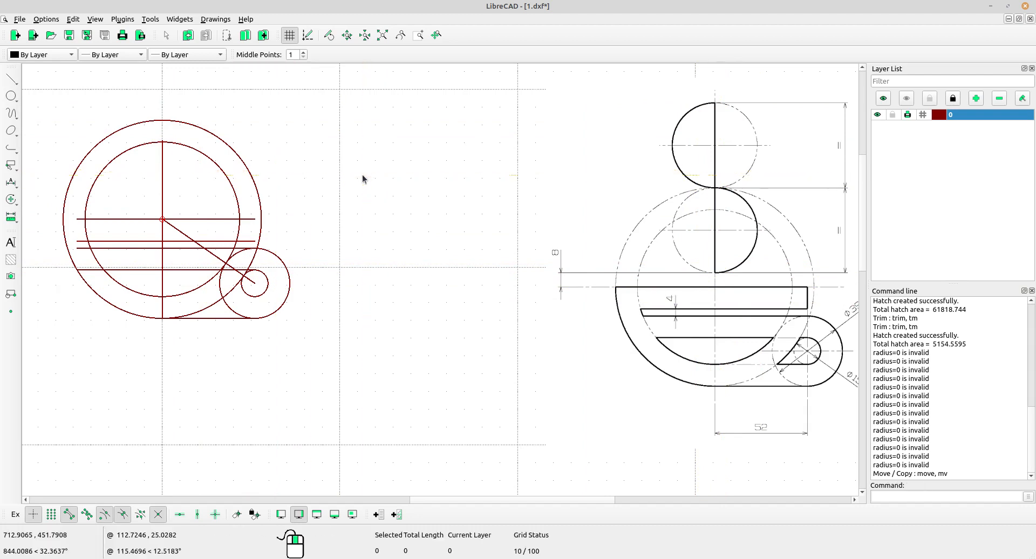
Draw a parallel line at distance 8 above the horizontal line through the large circle's centre
{"action": "scroll", "coordinate": [723, 286], "scroll_direction": "up", "scroll_amount": 5}
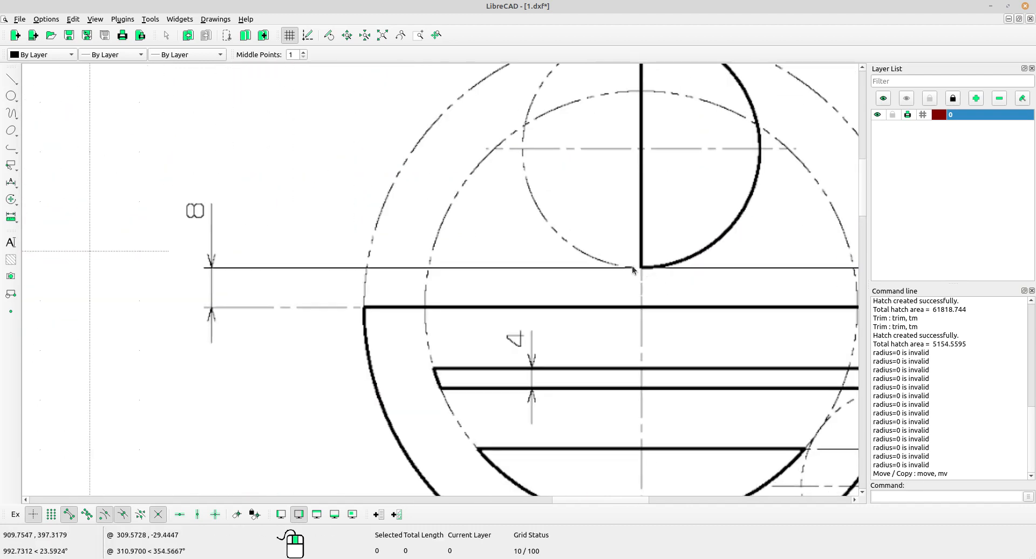
{"action": "scroll", "coordinate": [311, 257], "scroll_direction": "down", "scroll_amount": 2}
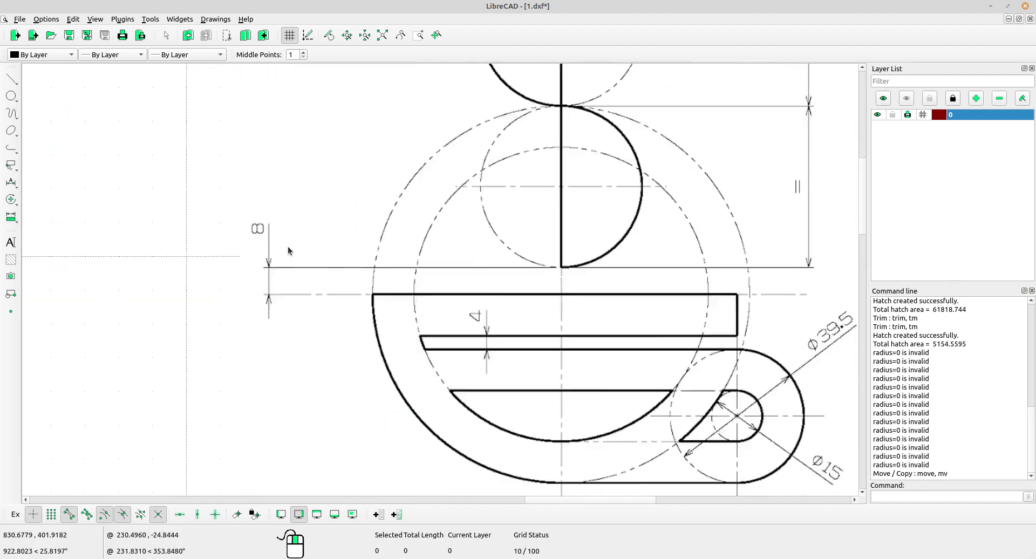
{"action": "scroll", "coordinate": [270, 253], "scroll_direction": "down", "scroll_amount": 4}
{"action": "middle_click_drag", "start_coordinate": [216, 261], "coordinate": [378, 218]}
{"action": "scroll", "coordinate": [531, 218], "scroll_direction": "down", "scroll_amount": 2}
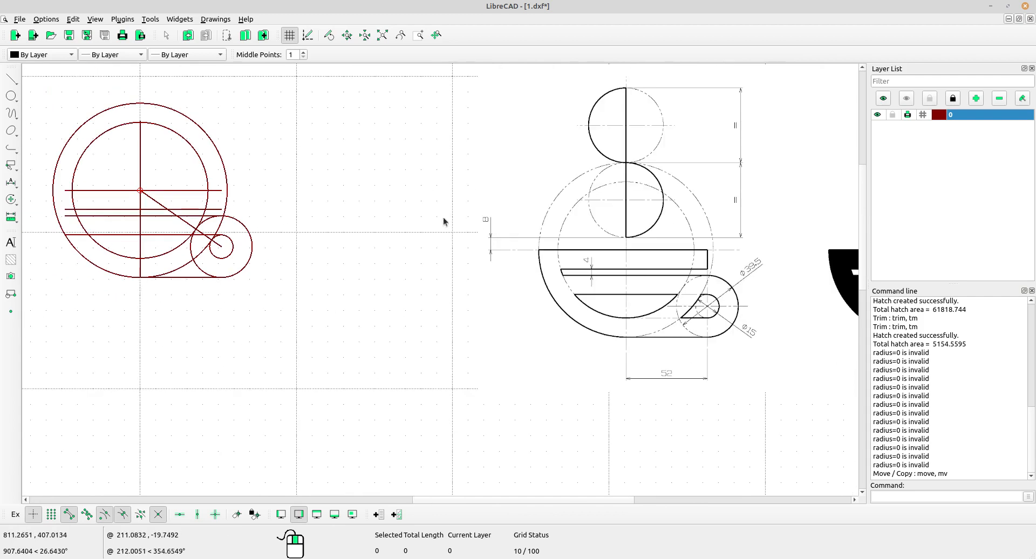
{"action": "scroll", "coordinate": [443, 221], "scroll_direction": "up", "scroll_amount": 2}
{"action": "middle_click_drag", "start_coordinate": [477, 209], "coordinate": [589, 317]}
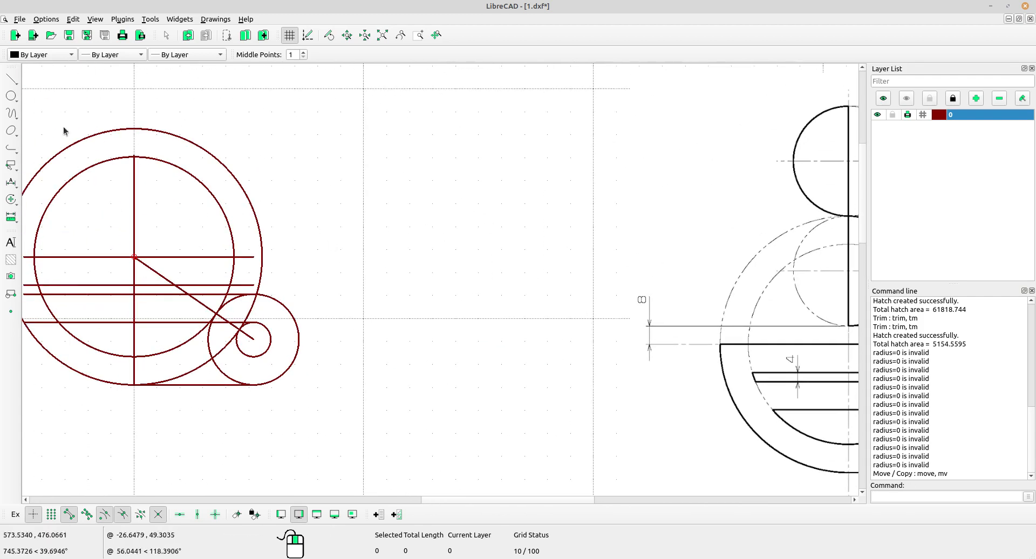
{"action": "left_click", "coordinate": [12, 80]}
{"action": "left_click", "coordinate": [54, 159]}
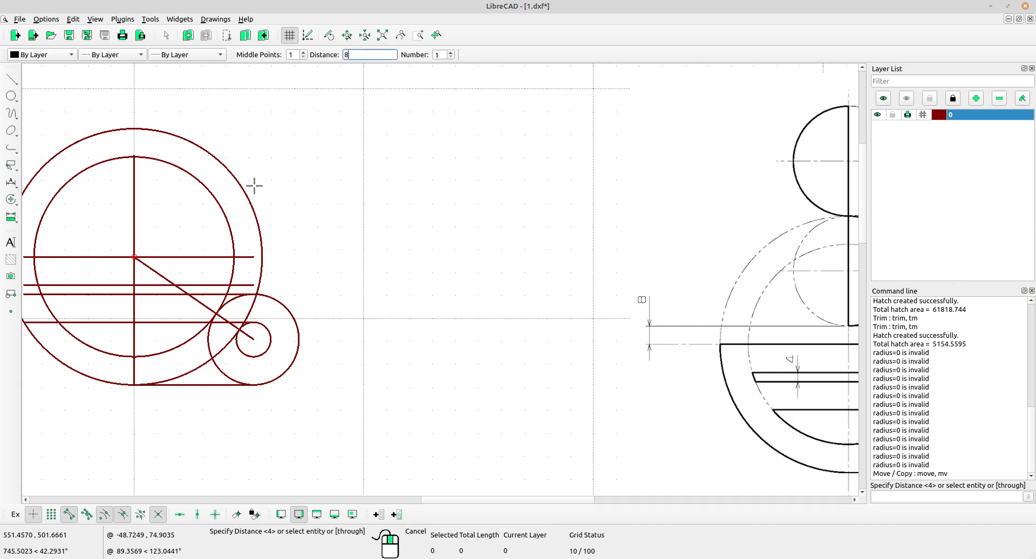
{"action": "middle_click_drag", "start_coordinate": [254, 185], "coordinate": [330, 162]}
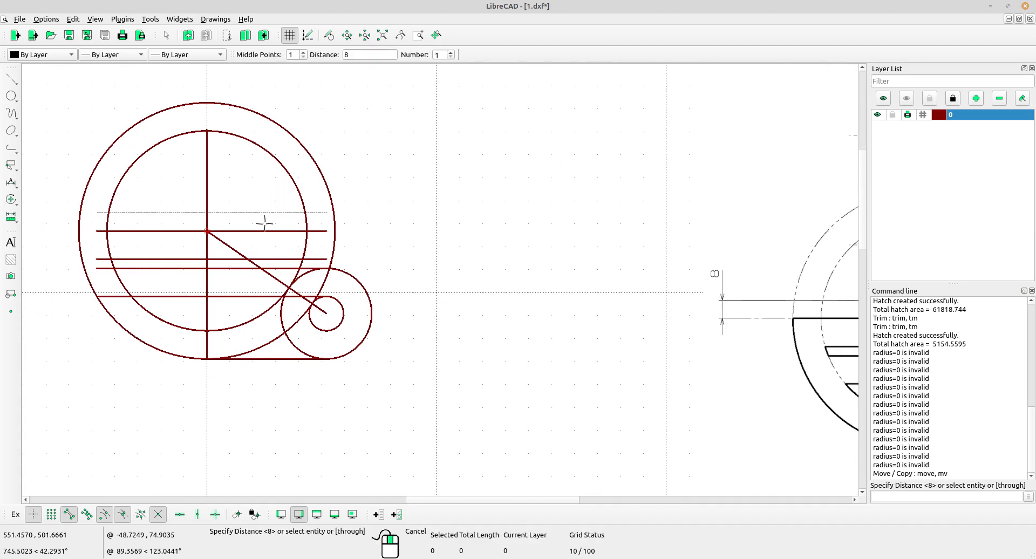
{"action": "middle_click_drag", "start_coordinate": [496, 212], "coordinate": [348, 149]}
{"action": "right_click", "coordinate": [349, 149]}
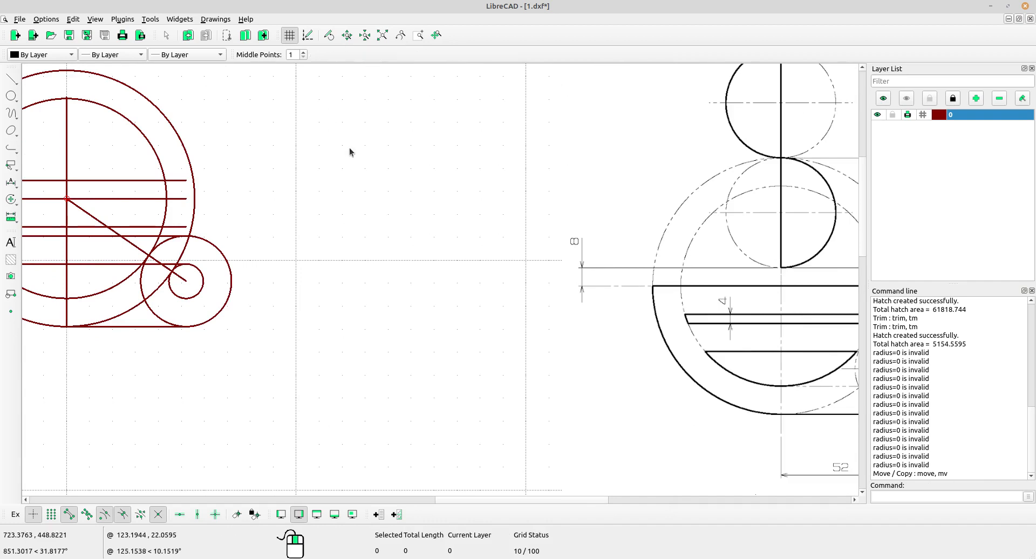
Draw a two-point circle from the topmost horizontal line's crossing with the vertical line up to the top of the large circle
{"action": "scroll", "coordinate": [350, 148], "scroll_direction": "down", "scroll_amount": 3}
{"action": "middle_click_drag", "start_coordinate": [476, 210], "coordinate": [470, 206]}
{"action": "left_click", "coordinate": [12, 80]}
{"action": "left_click", "coordinate": [13, 95]}
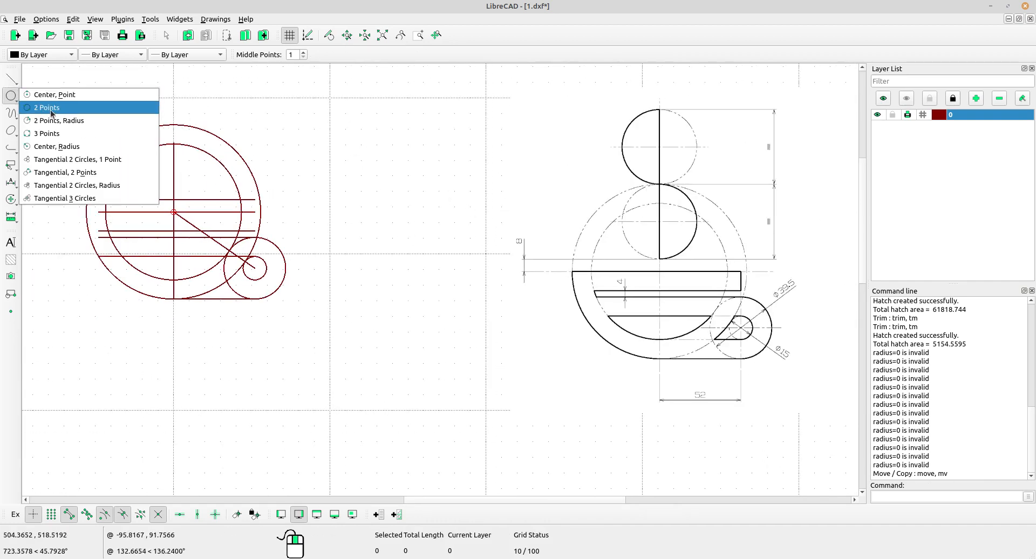
{"action": "left_click", "coordinate": [48, 108]}
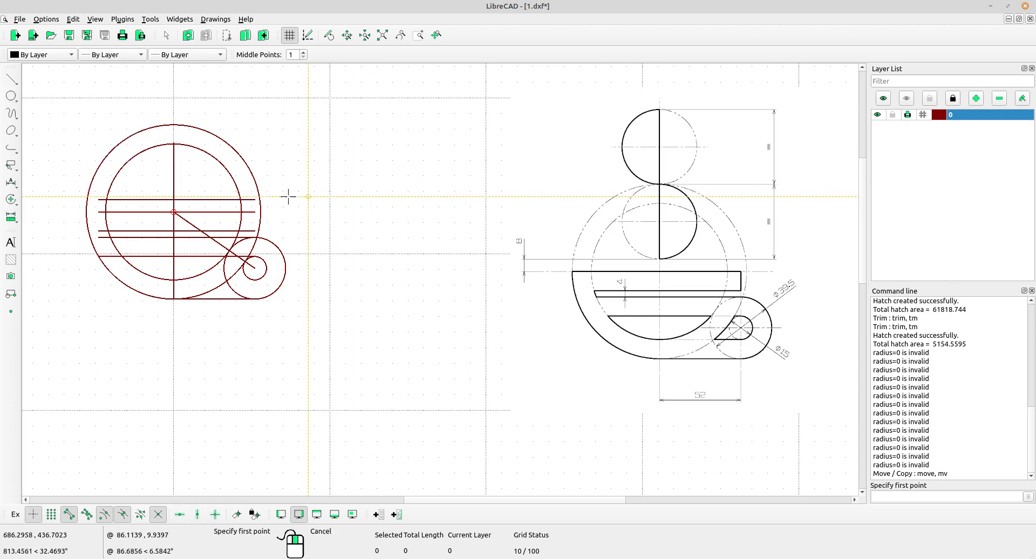
{"action": "left_click", "coordinate": [173, 196]}
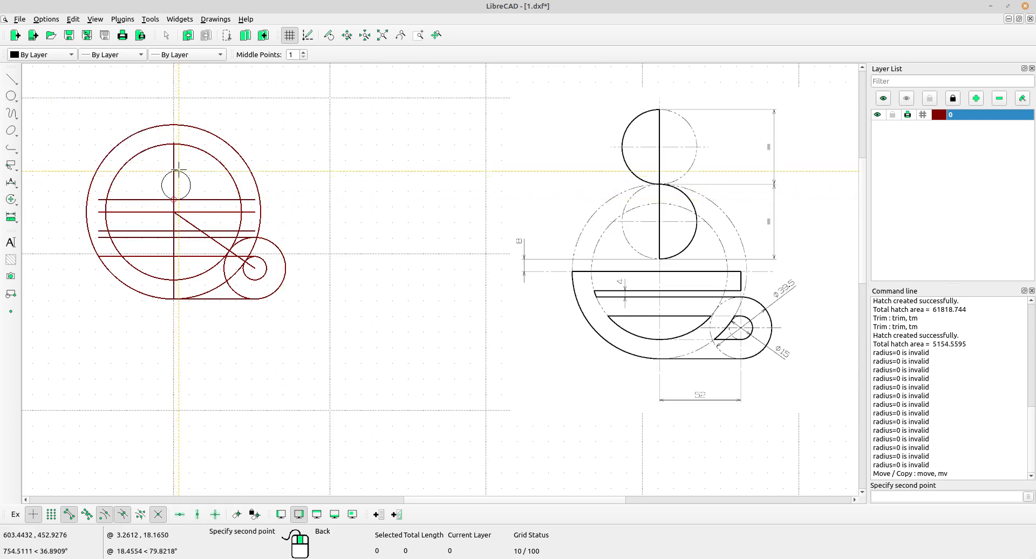
{"action": "left_click", "coordinate": [177, 125]}
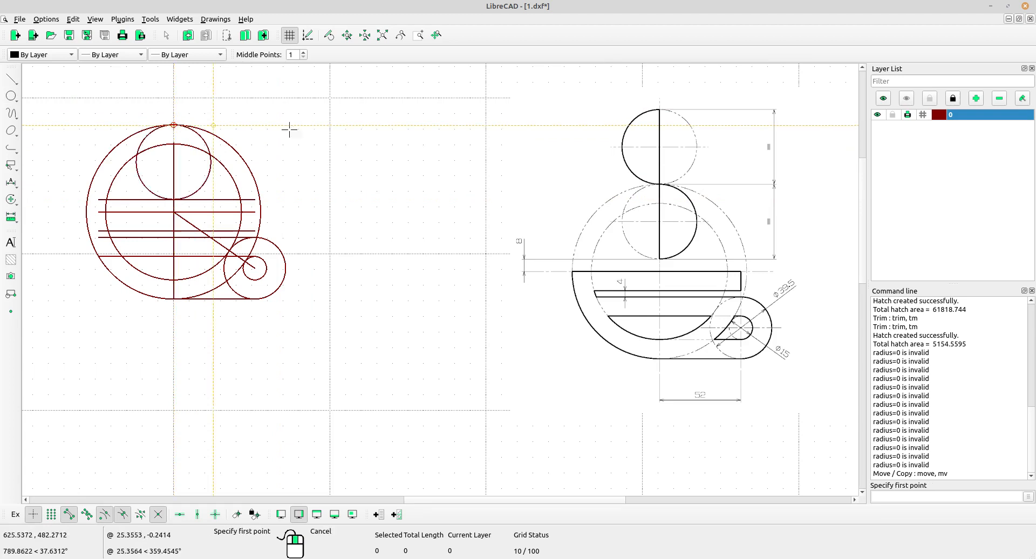
{"action": "right_click", "coordinate": [307, 109]}
Examine the two stacked steam circles and their equal height dimensions in the reference drawing
{"action": "scroll", "coordinate": [222, 164], "scroll_direction": "up", "scroll_amount": 1}
{"action": "scroll", "coordinate": [347, 175], "scroll_direction": "down", "scroll_amount": 1}
{"action": "middle_click_drag", "start_coordinate": [347, 176], "coordinate": [183, 174]}
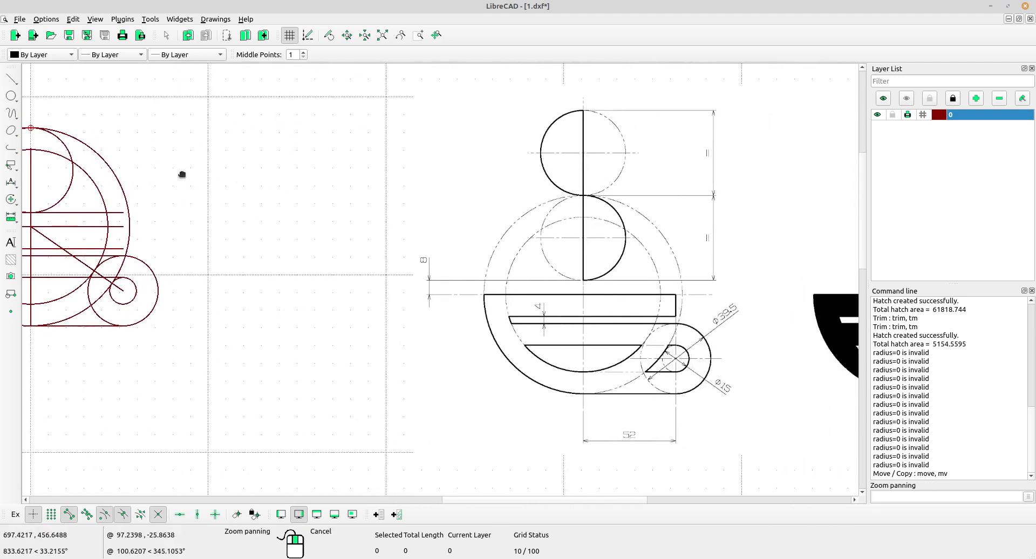
{"action": "scroll", "coordinate": [182, 174], "scroll_direction": "down", "scroll_amount": 1}
{"action": "scroll", "coordinate": [634, 211], "scroll_direction": "up", "scroll_amount": 5}
{"action": "middle_click_drag", "start_coordinate": [634, 213], "coordinate": [562, 192]}
{"action": "scroll", "coordinate": [565, 234], "scroll_direction": "up", "scroll_amount": 1}
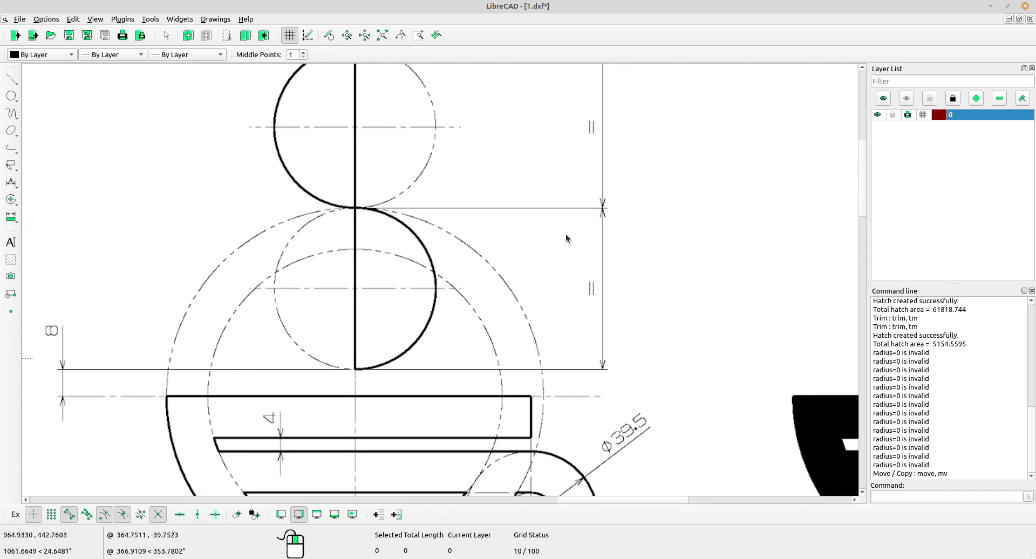
{"action": "middle_click_drag", "start_coordinate": [597, 280], "coordinate": [590, 303]}
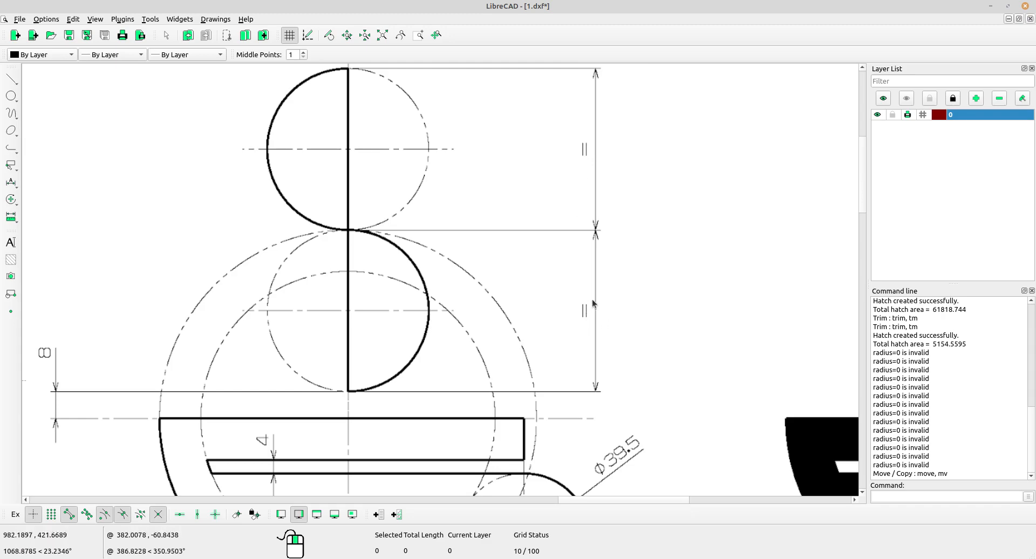
{"action": "scroll", "coordinate": [461, 205], "scroll_direction": "down", "scroll_amount": 5}
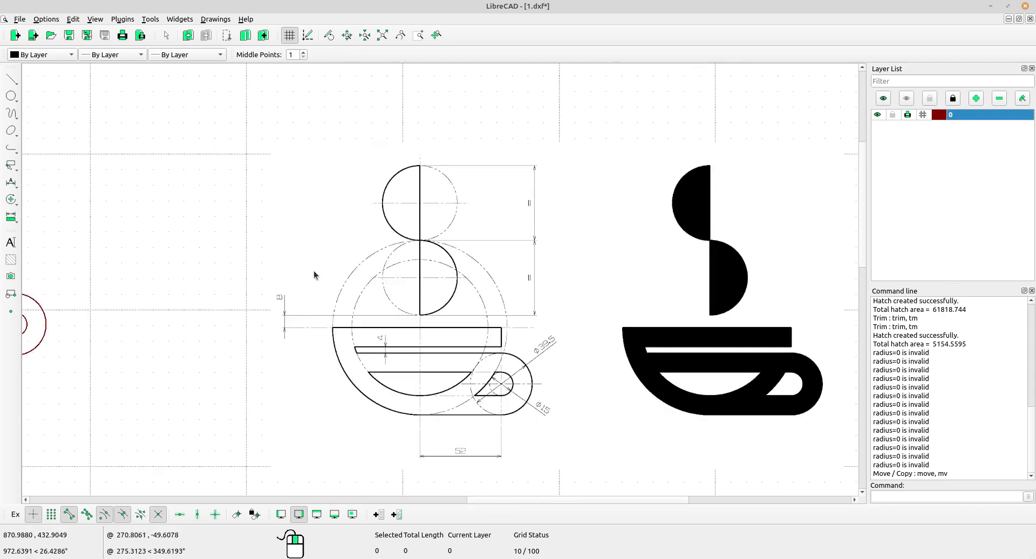
Copy the small steam circle upward from its lowest point to the top of the large circle, keeping the original
{"action": "middle_click_drag", "start_coordinate": [315, 273], "coordinate": [592, 224]}
{"action": "scroll", "coordinate": [335, 210], "scroll_direction": "up", "scroll_amount": 2}
{"action": "left_click", "coordinate": [318, 198]}
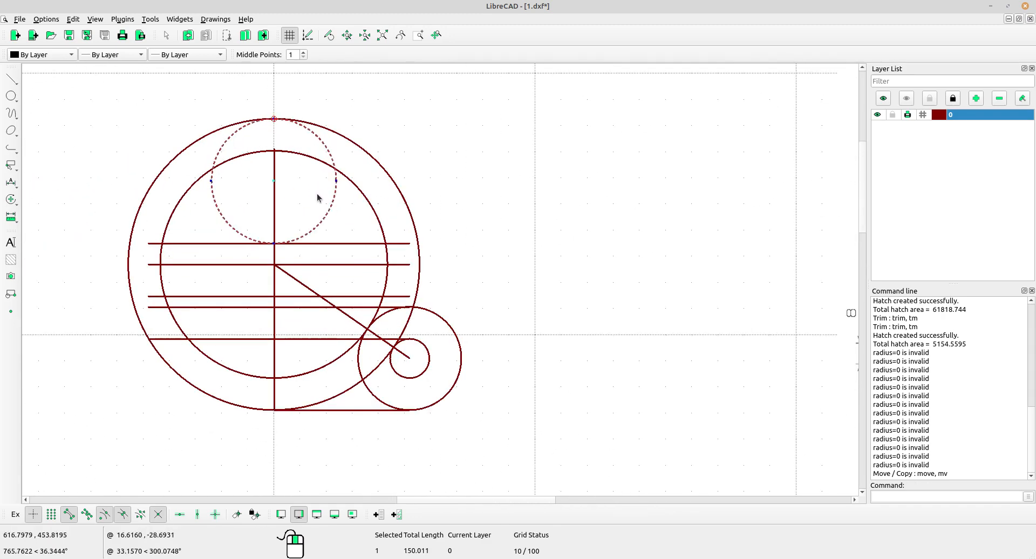
{"action": "left_click", "coordinate": [20, 198]}
{"action": "left_click", "coordinate": [46, 198]}
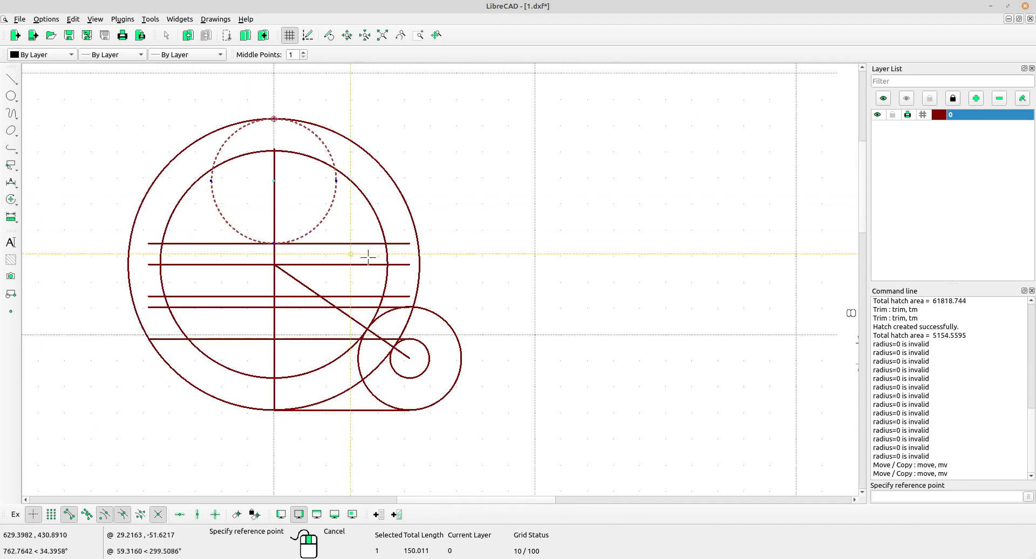
{"action": "left_click", "coordinate": [274, 244]}
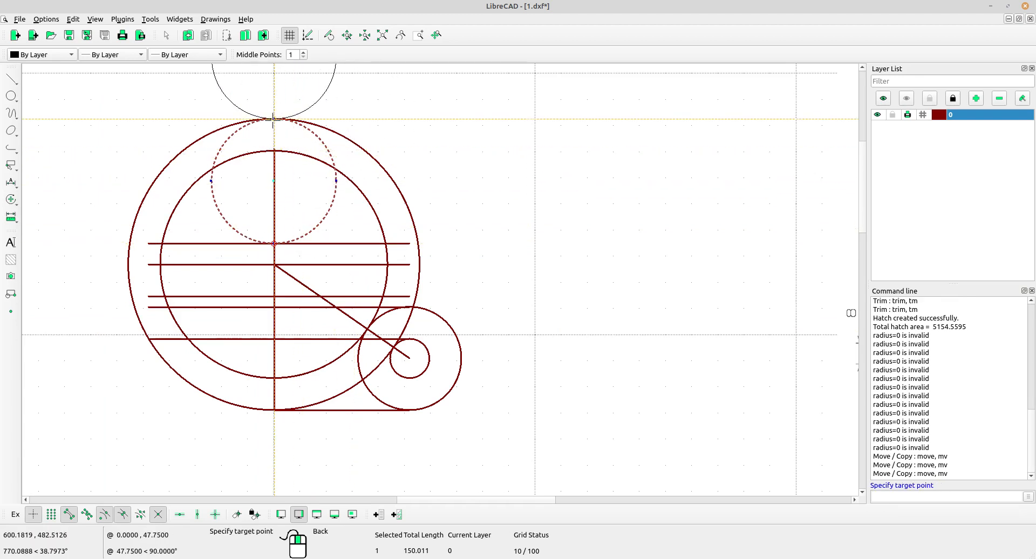
{"action": "scroll", "coordinate": [265, 117], "scroll_direction": "up", "scroll_amount": 2}
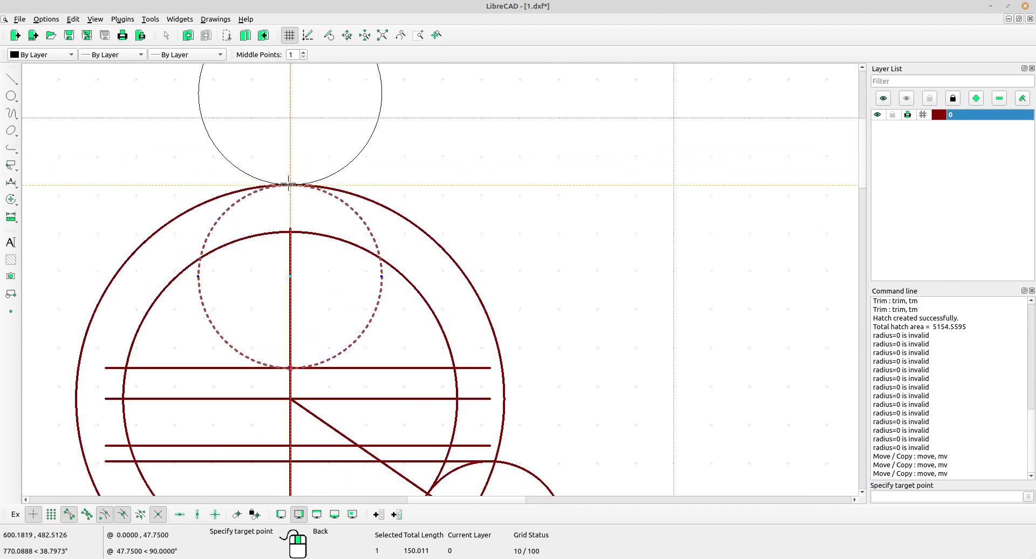
{"action": "left_click", "coordinate": [289, 184]}
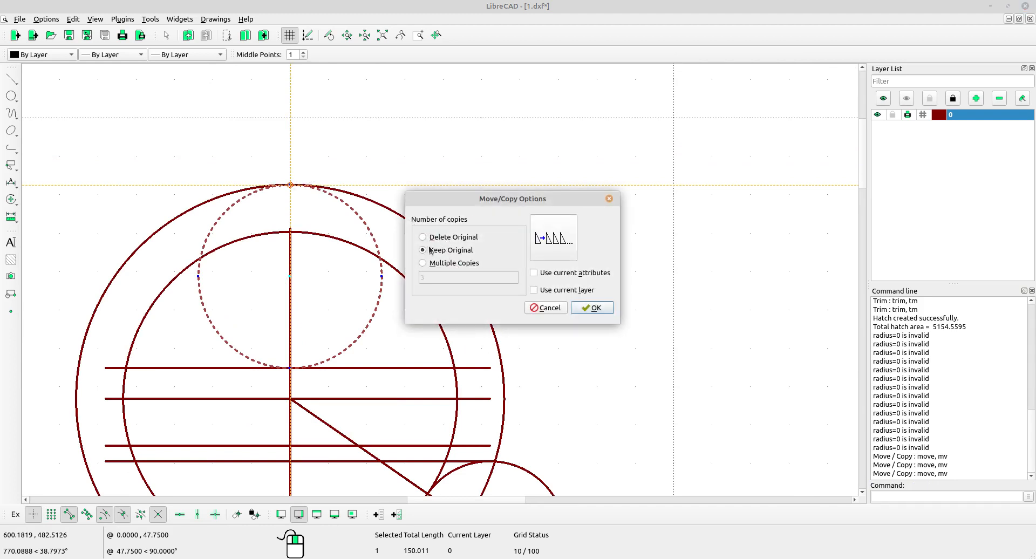
{"action": "left_click", "coordinate": [591, 308]}
{"action": "scroll", "coordinate": [326, 222], "scroll_direction": "down", "scroll_amount": 2}
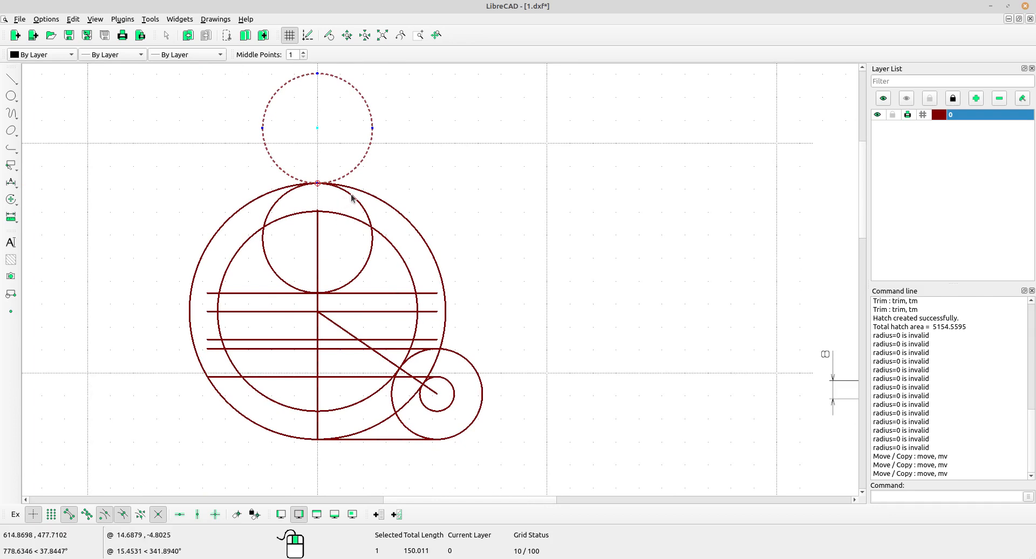
{"action": "key", "text": "Escape"}
Extend the vertical line's upper end to the top of the upper steam circle
{"action": "middle_click_drag", "start_coordinate": [515, 340], "coordinate": [444, 278]}
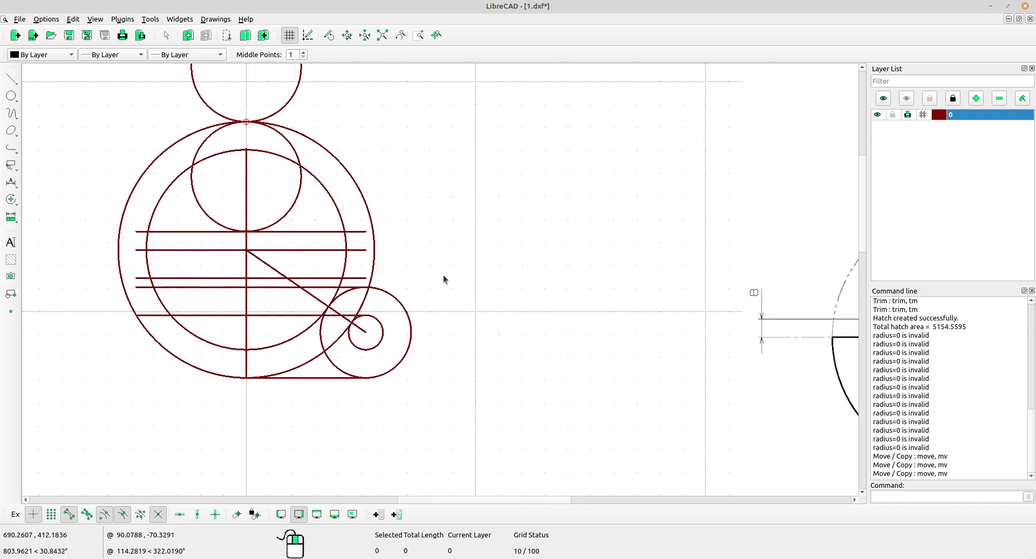
{"action": "scroll", "coordinate": [444, 278], "scroll_direction": "down", "scroll_amount": 2}
{"action": "mouse_move", "coordinate": [531, 309]}
{"action": "middle_mouse_down"}
{"action": "mouse_move", "coordinate": [491, 273]}
{"action": "mouse_move", "coordinate": [411, 238]}
{"action": "mouse_move", "coordinate": [439, 275]}
{"action": "mouse_move", "coordinate": [414, 299]}
{"action": "middle_mouse_up"}
{"action": "scroll", "coordinate": [210, 180], "scroll_direction": "up", "scroll_amount": 3}
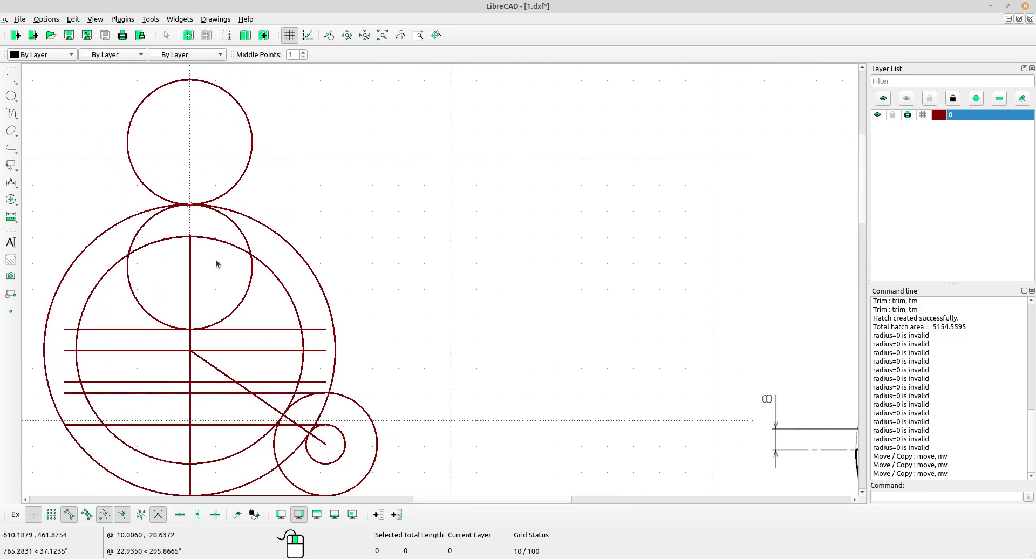
{"action": "left_click", "coordinate": [190, 248]}
{"action": "scroll", "coordinate": [190, 246], "scroll_direction": "up", "scroll_amount": 3}
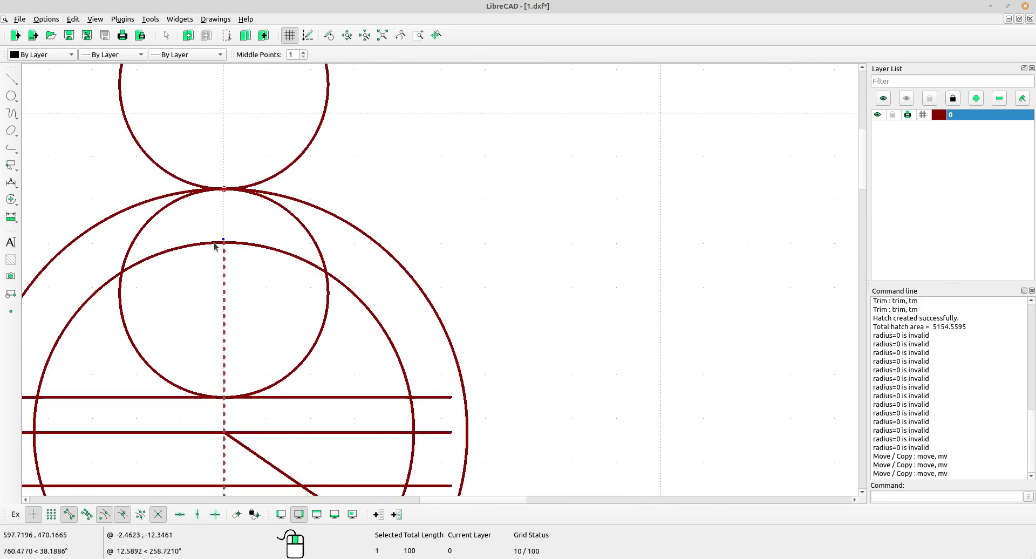
{"action": "mouse_move", "coordinate": [225, 169]}
{"action": "middle_mouse_down"}
{"action": "mouse_move", "coordinate": [220, 364]}
{"action": "mouse_move", "coordinate": [225, 282]}
{"action": "middle_mouse_up"}
{"action": "scroll", "coordinate": [222, 307], "scroll_direction": "up", "scroll_amount": 2}
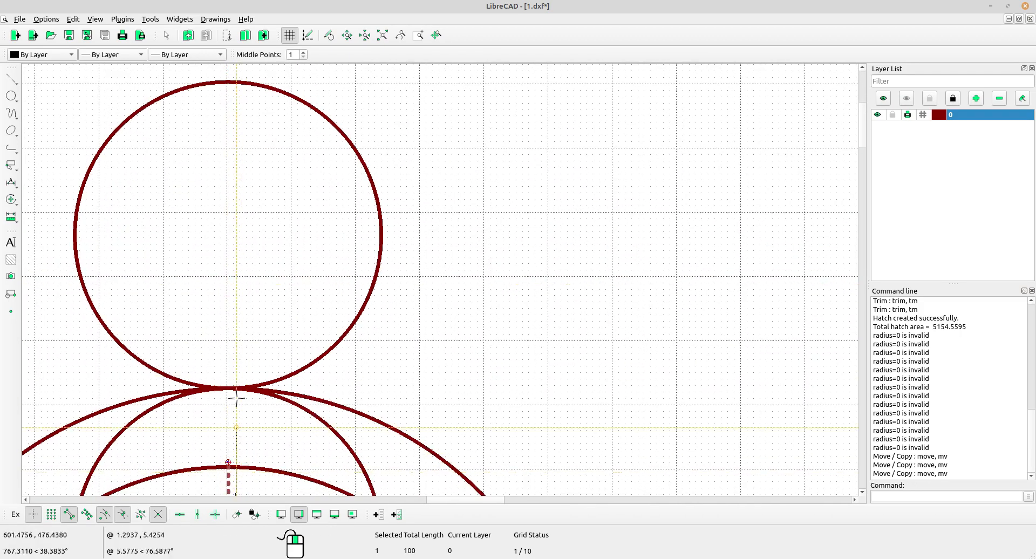
{"action": "middle_click_drag", "start_coordinate": [255, 212], "coordinate": [270, 320]}
{"action": "scroll", "coordinate": [265, 196], "scroll_direction": "up", "scroll_amount": 3}
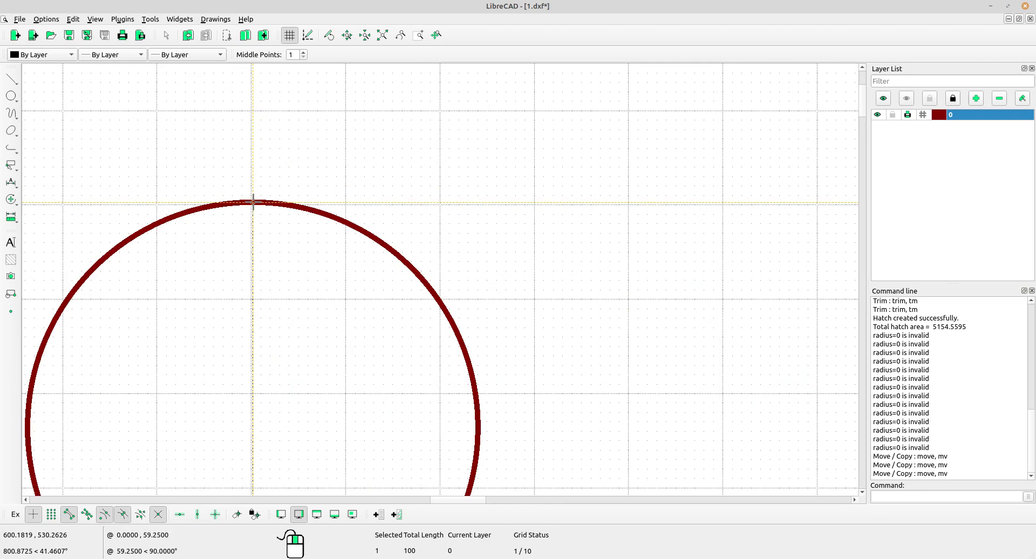
{"action": "scroll", "coordinate": [253, 203], "scroll_direction": "up", "scroll_amount": 3}
{"action": "left_click", "coordinate": [253, 202]}
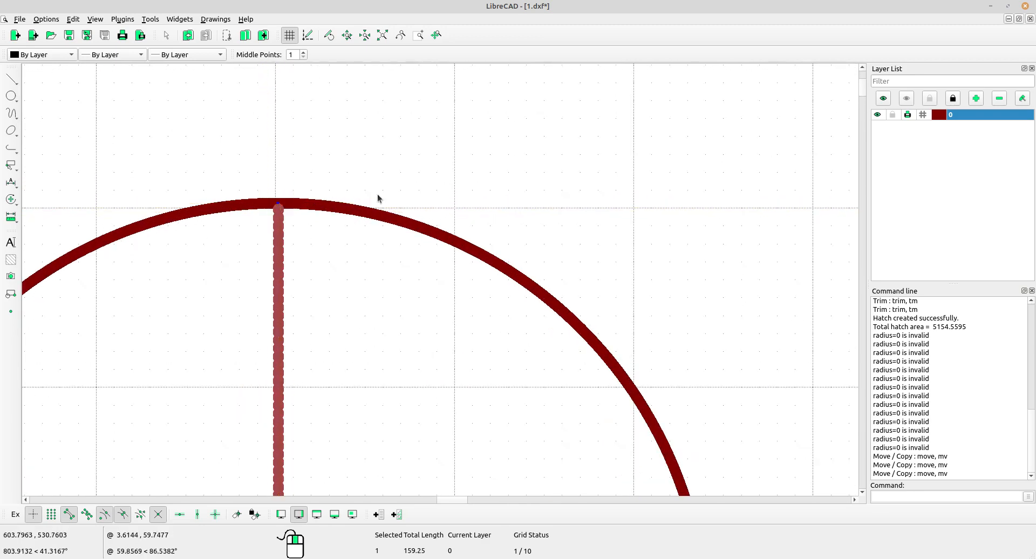
{"action": "key", "text": "Escape"}
Compare the steam circles and cup construction with the reference drawing
{"action": "scroll", "coordinate": [425, 251], "scroll_direction": "down", "scroll_amount": 5}
{"action": "middle_click_drag", "start_coordinate": [532, 393], "coordinate": [465, 221]}
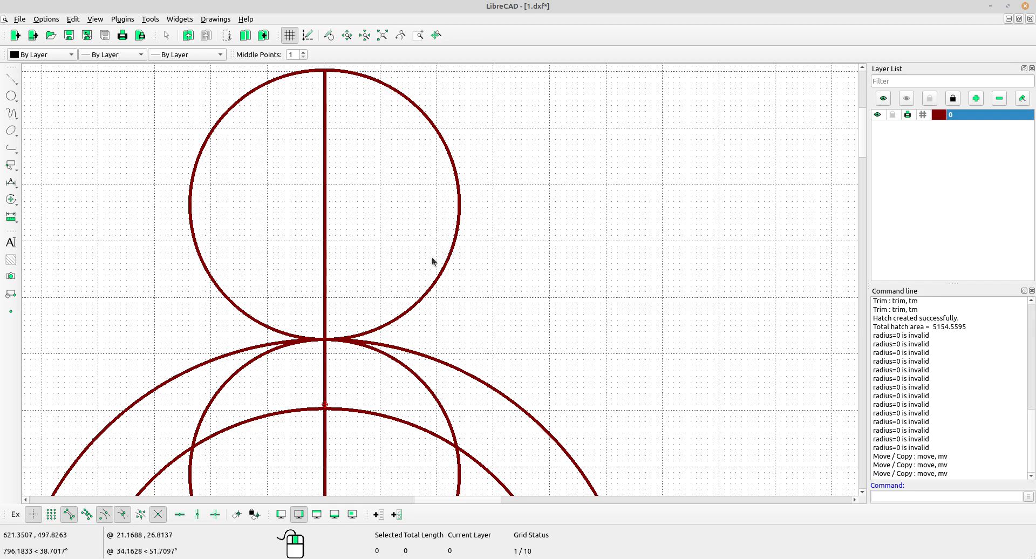
{"action": "scroll", "coordinate": [410, 331], "scroll_direction": "down", "scroll_amount": 5}
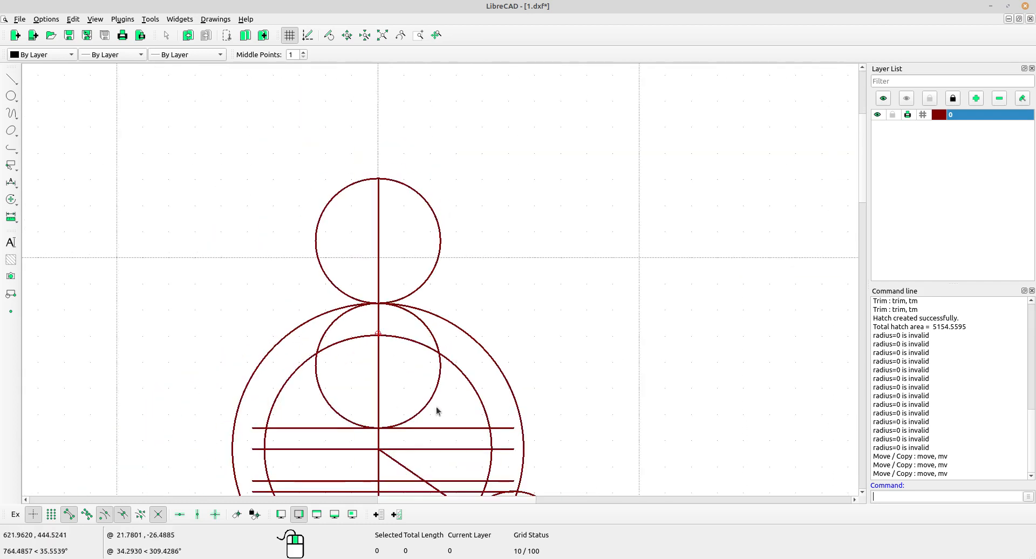
{"action": "middle_click_drag", "start_coordinate": [435, 411], "coordinate": [422, 274]}
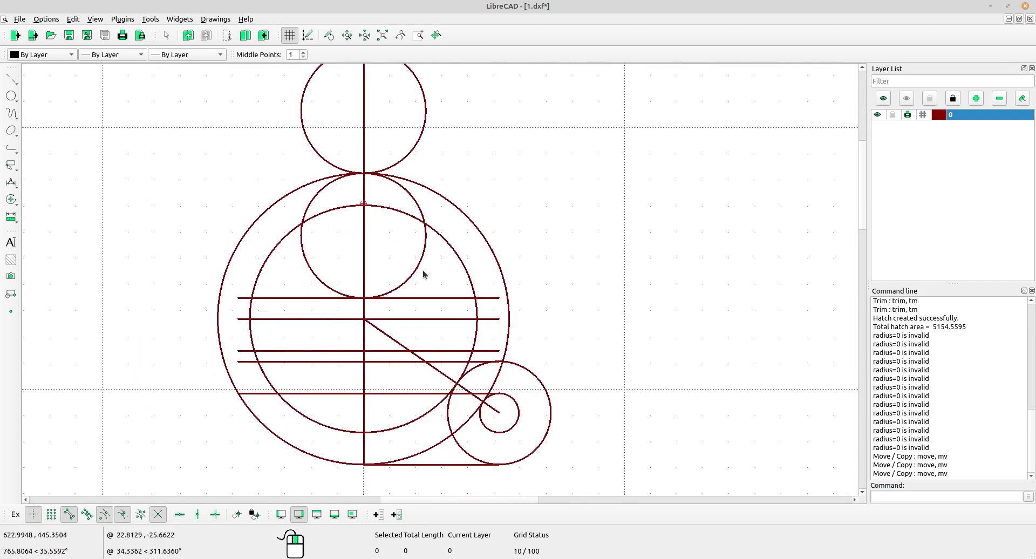
{"action": "middle_click_drag", "start_coordinate": [422, 315], "coordinate": [419, 294]}
{"action": "scroll", "coordinate": [434, 278], "scroll_direction": "down", "scroll_amount": 3}
{"action": "mouse_move", "coordinate": [602, 351]}
{"action": "middle_mouse_down"}
{"action": "mouse_move", "coordinate": [412, 323]}
{"action": "mouse_move", "coordinate": [418, 319]}
{"action": "mouse_move", "coordinate": [424, 341]}
{"action": "middle_mouse_up"}
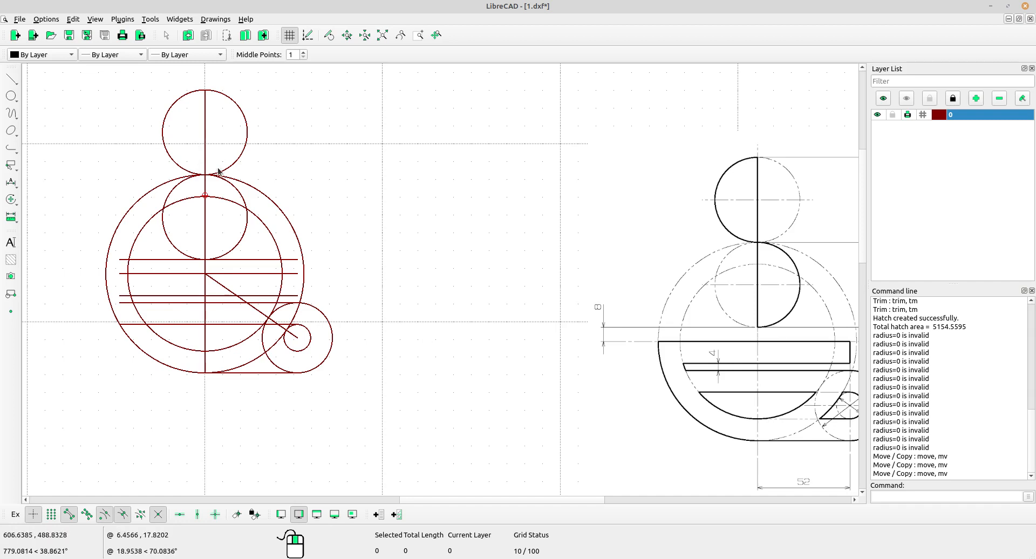
{"action": "scroll", "coordinate": [222, 257], "scroll_direction": "up", "scroll_amount": 2}
{"action": "scroll", "coordinate": [225, 258], "scroll_direction": "down", "scroll_amount": 4}
Delete the diagonal line between the large circle's centre and the centre of the handle circles
{"action": "middle_click_drag", "start_coordinate": [370, 285], "coordinate": [327, 271]}
{"action": "scroll", "coordinate": [310, 290], "scroll_direction": "up", "scroll_amount": 2}
{"action": "left_click", "coordinate": [295, 287]}
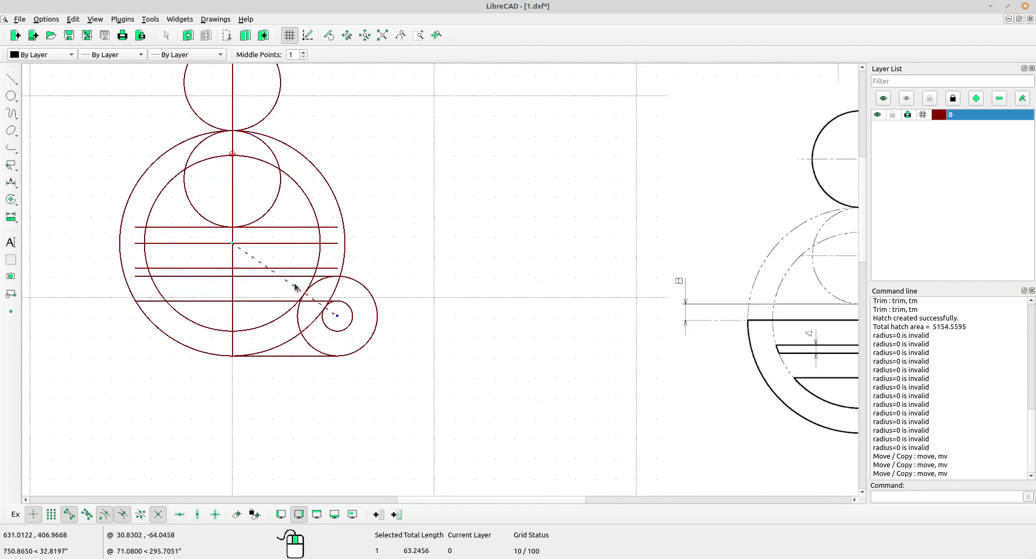
{"action": "key", "text": "Delete"}
Examine how the cup's lower outline and the handle join in the reference drawing
{"action": "middle_click_drag", "start_coordinate": [371, 307], "coordinate": [328, 292]}
{"action": "scroll", "coordinate": [335, 281], "scroll_direction": "down", "scroll_amount": 2}
{"action": "middle_click_drag", "start_coordinate": [442, 306], "coordinate": [440, 292]}
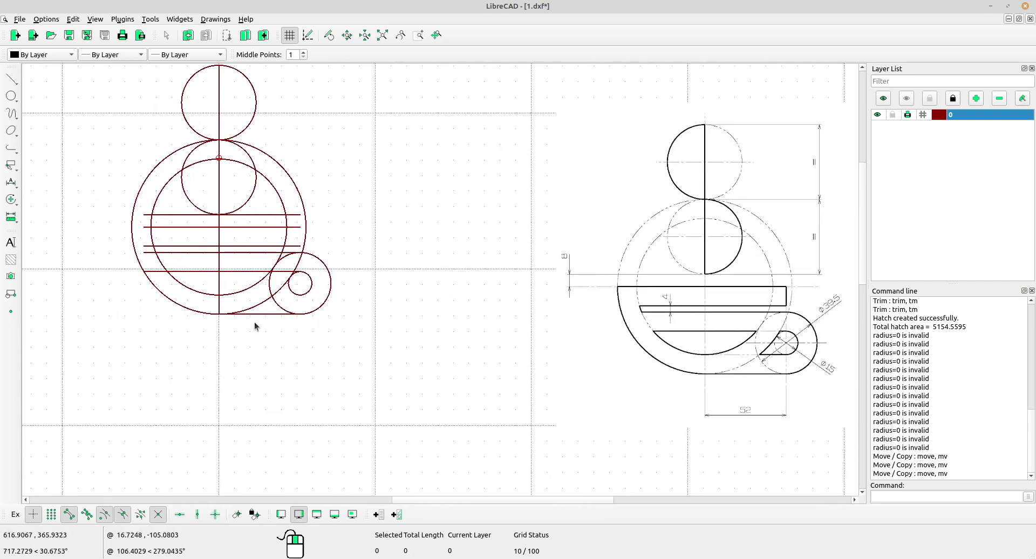
{"action": "scroll", "coordinate": [259, 320], "scroll_direction": "up", "scroll_amount": 1}
{"action": "middle_click_drag", "start_coordinate": [414, 340], "coordinate": [354, 319]}
{"action": "scroll", "coordinate": [200, 293], "scroll_direction": "up", "scroll_amount": 1}
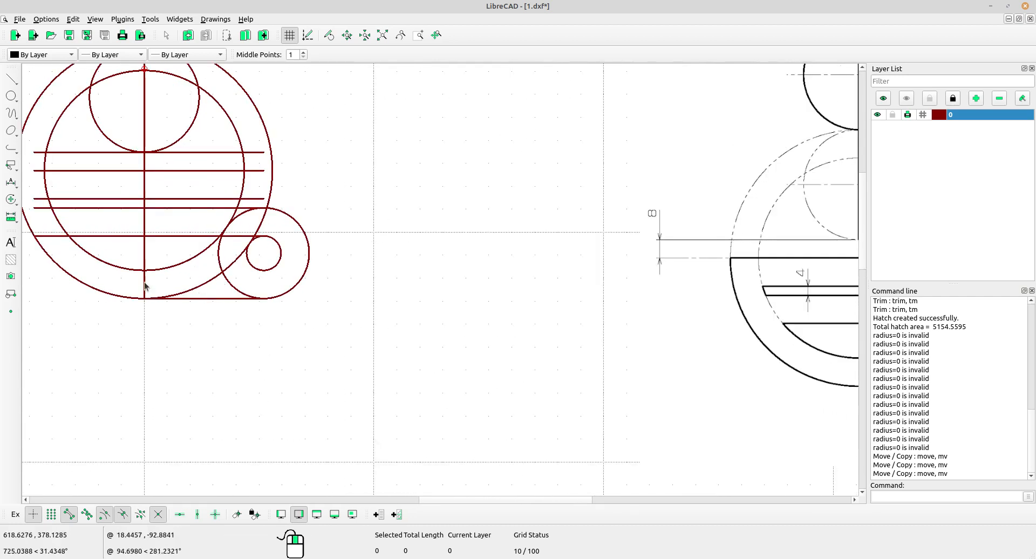
{"action": "scroll", "coordinate": [144, 286], "scroll_direction": "down", "scroll_amount": 2}
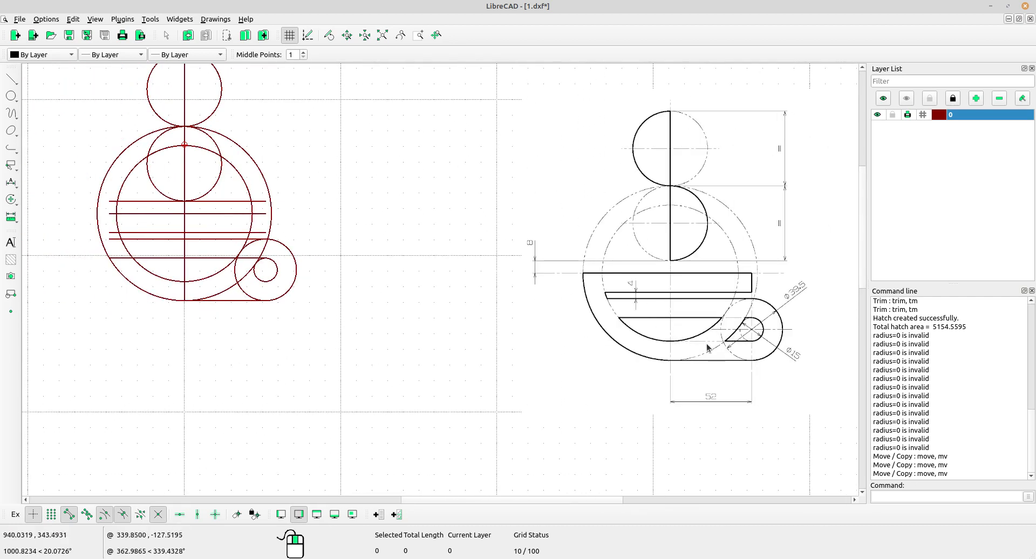
Divide the large circle at its lower crossing with the outer handle circle and at the vertical line's lower end
{"action": "left_click", "coordinate": [7, 197]}
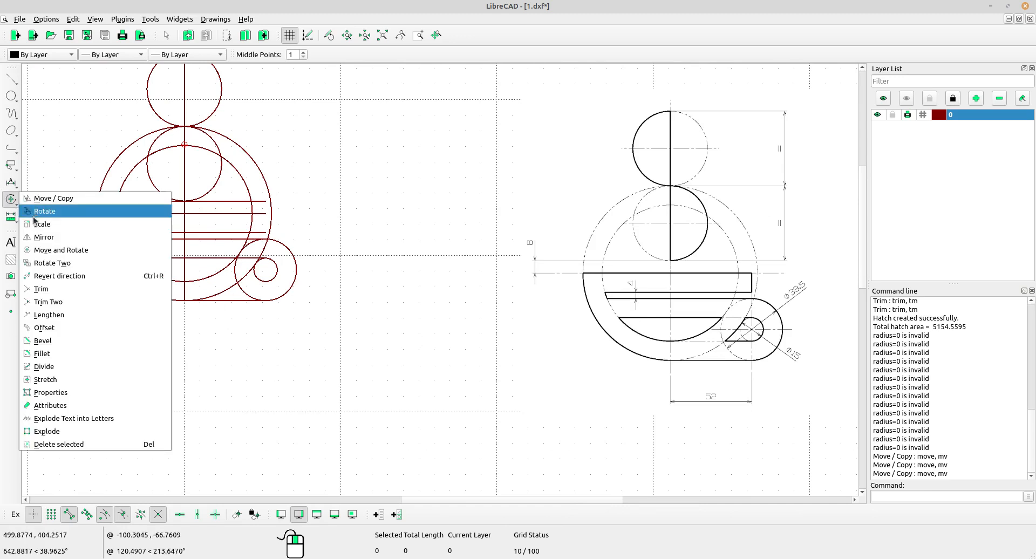
{"action": "left_click", "coordinate": [43, 366]}
{"action": "scroll", "coordinate": [294, 293], "scroll_direction": "up", "scroll_amount": 3}
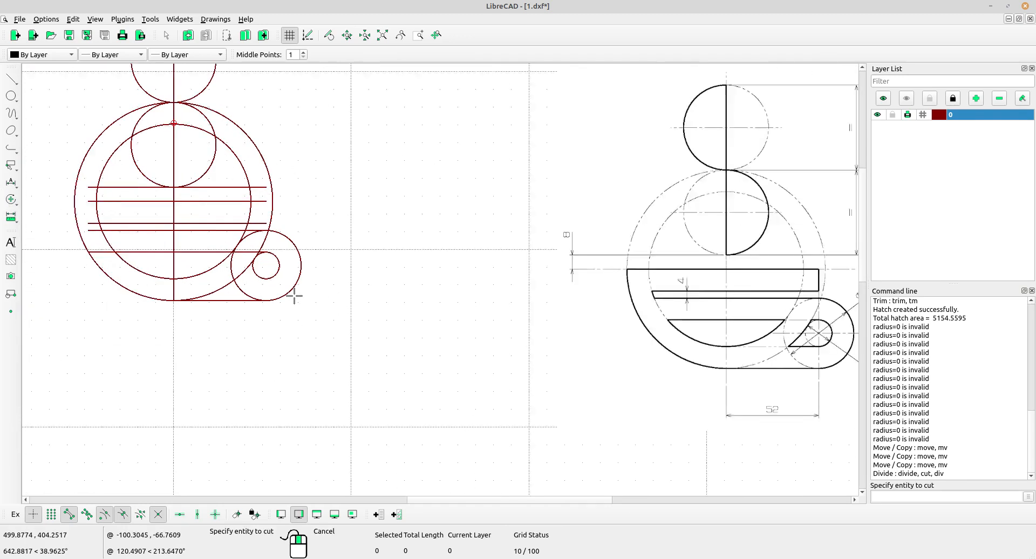
{"action": "scroll", "coordinate": [189, 275], "scroll_direction": "down", "scroll_amount": 3}
{"action": "scroll", "coordinate": [130, 264], "scroll_direction": "up", "scroll_amount": 1}
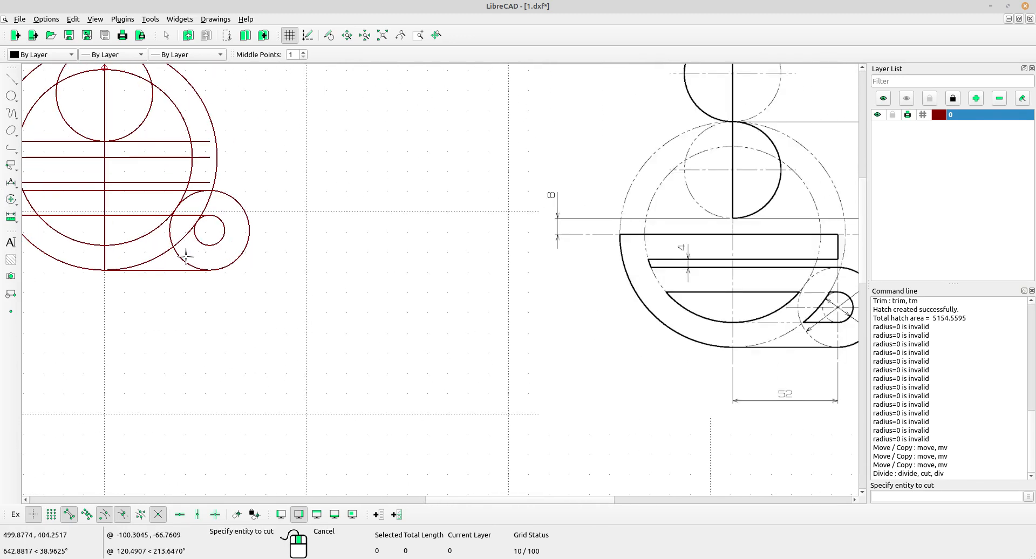
{"action": "left_click", "coordinate": [157, 256]}
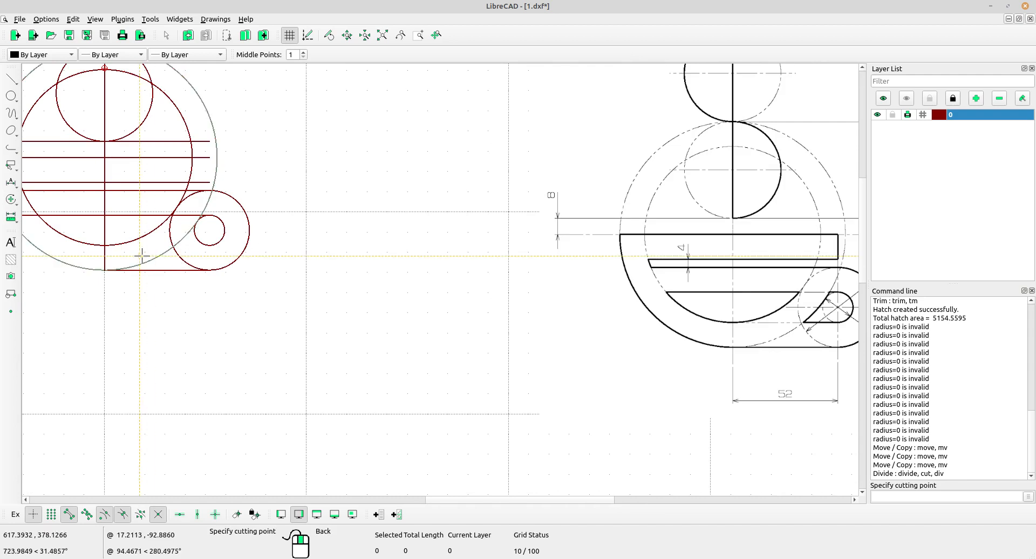
{"action": "scroll", "coordinate": [207, 238], "scroll_direction": "up", "scroll_amount": 2}
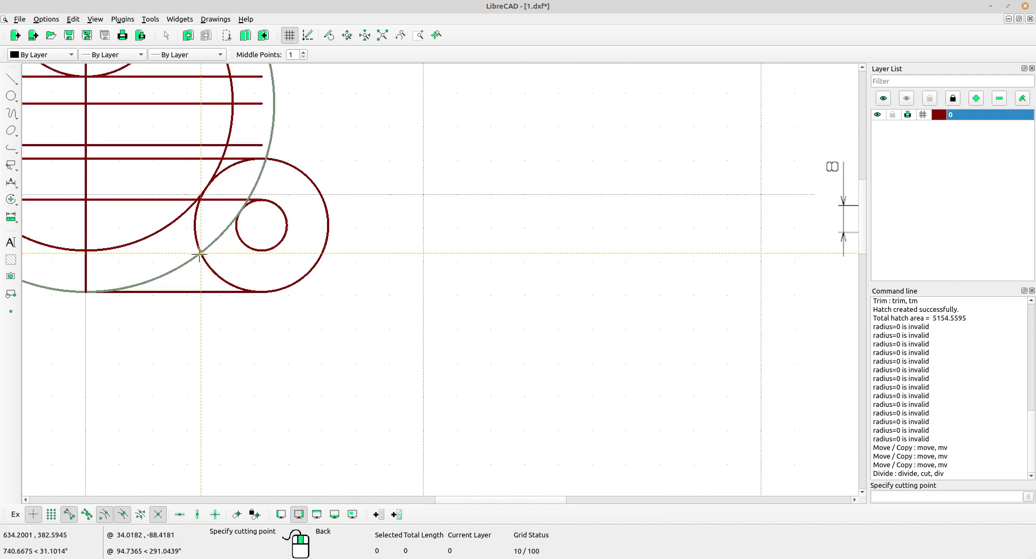
{"action": "left_click", "coordinate": [200, 253]}
{"action": "left_click", "coordinate": [138, 283]}
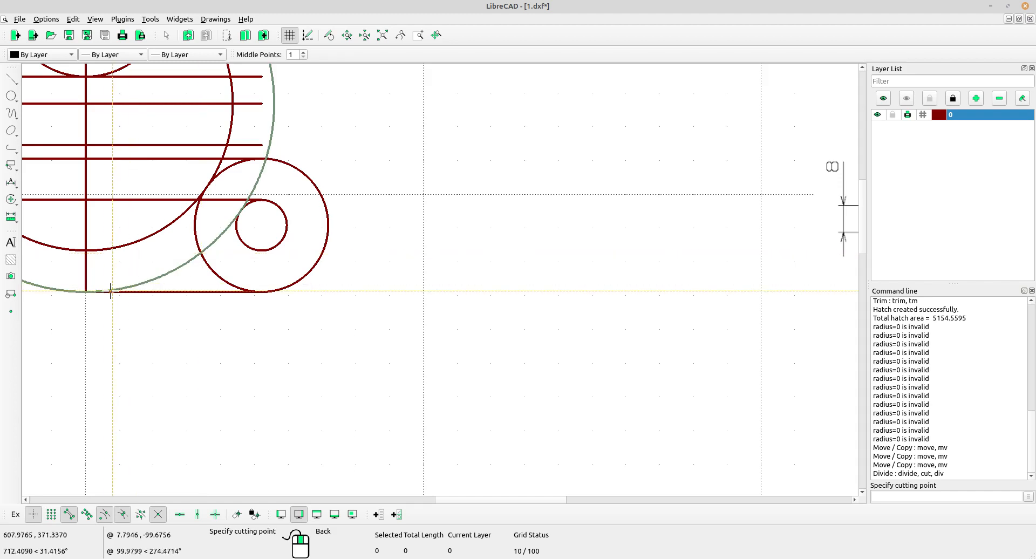
{"action": "left_click", "coordinate": [108, 291]}
{"action": "scroll", "coordinate": [253, 260], "scroll_direction": "up", "scroll_amount": 1}
{"action": "scroll", "coordinate": [254, 260], "scroll_direction": "up", "scroll_amount": 1}
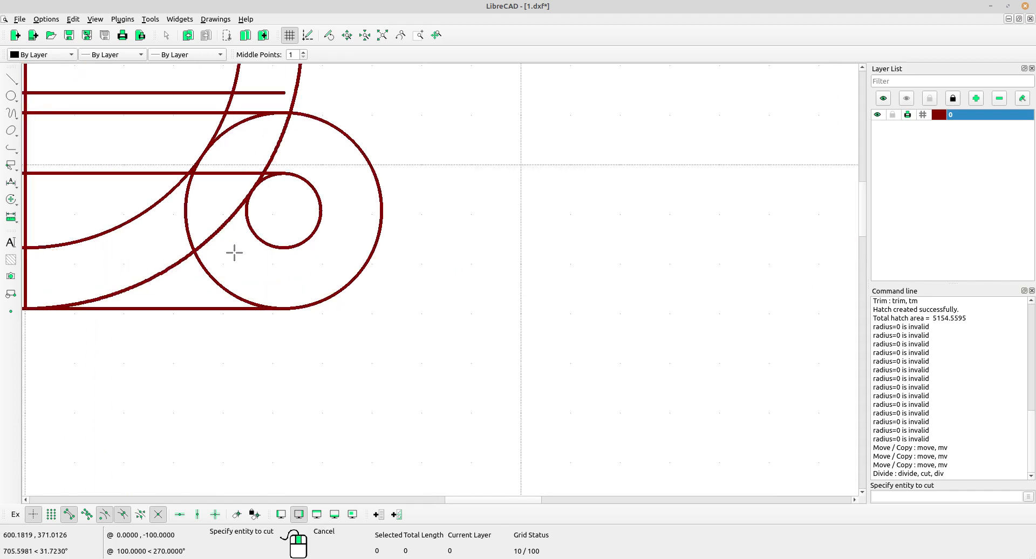
Delete the large circle's lower arc between the vertical line's lower end and the outer handle circle
{"action": "right_click", "coordinate": [234, 249]}
{"action": "left_click", "coordinate": [171, 271]}
{"action": "key", "text": "Delete"}
{"action": "scroll", "coordinate": [329, 294], "scroll_direction": "down", "scroll_amount": 3}
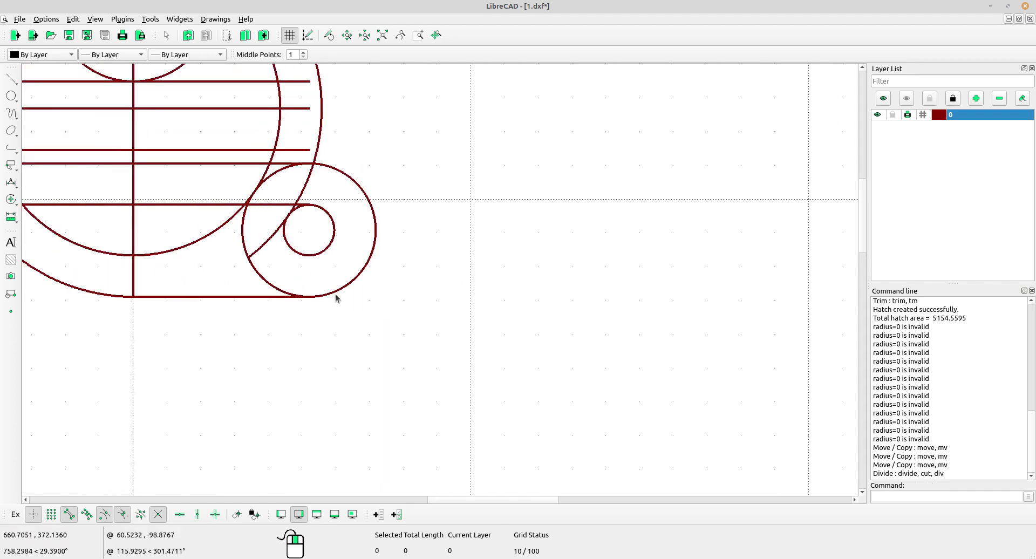
Draw a horizontal line about 28 units long leftward from the small handle circle's lowest point, past the outer handle circle
{"action": "middle_click_drag", "start_coordinate": [335, 296], "coordinate": [211, 294]}
{"action": "scroll", "coordinate": [236, 286], "scroll_direction": "down", "scroll_amount": 5}
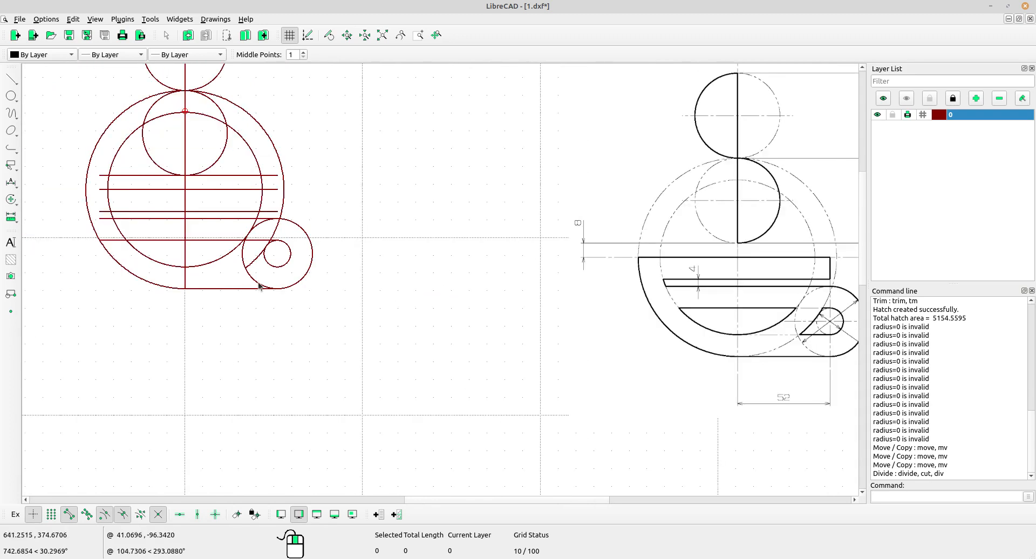
{"action": "left_click", "coordinate": [11, 80]}
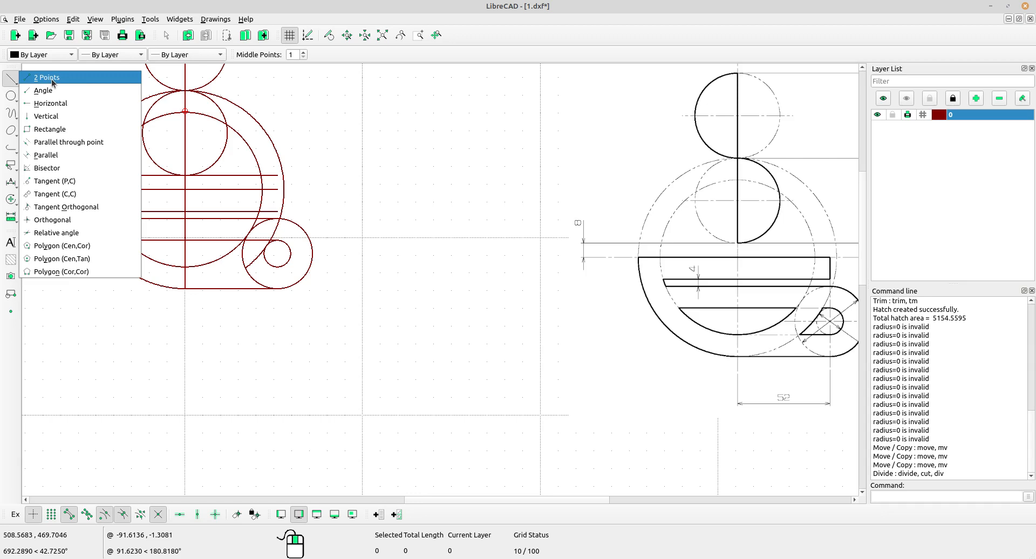
{"action": "left_click", "coordinate": [52, 81]}
{"action": "scroll", "coordinate": [286, 159], "scroll_direction": "up", "scroll_amount": 2}
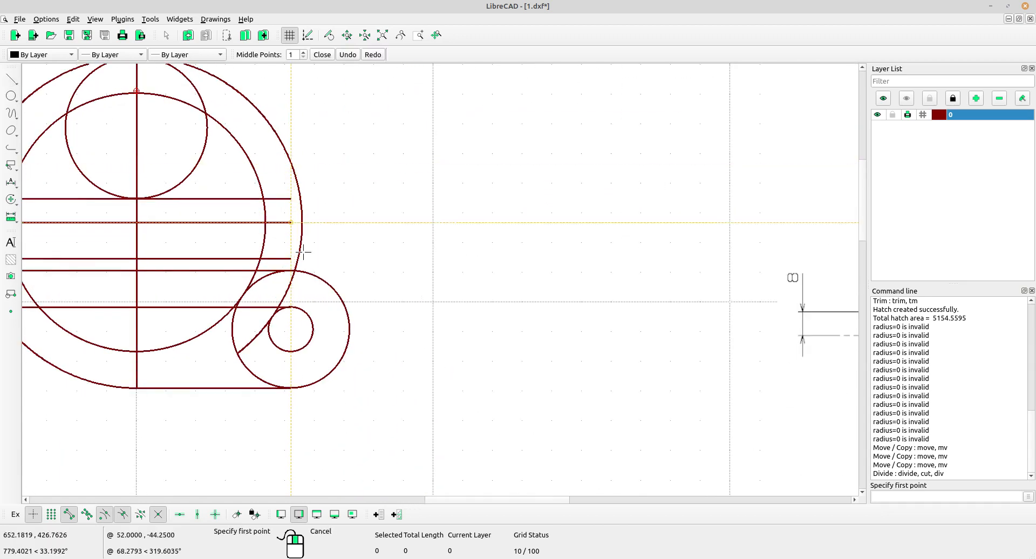
{"action": "left_click", "coordinate": [291, 351]}
{"action": "scroll", "coordinate": [250, 361], "scroll_direction": "up", "scroll_amount": 2}
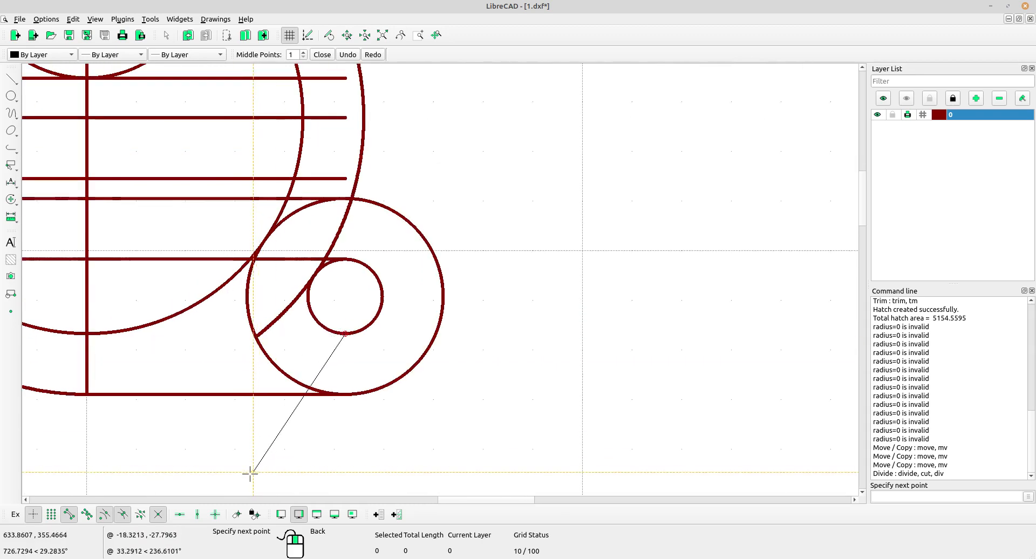
{"action": "left_click", "coordinate": [179, 514]}
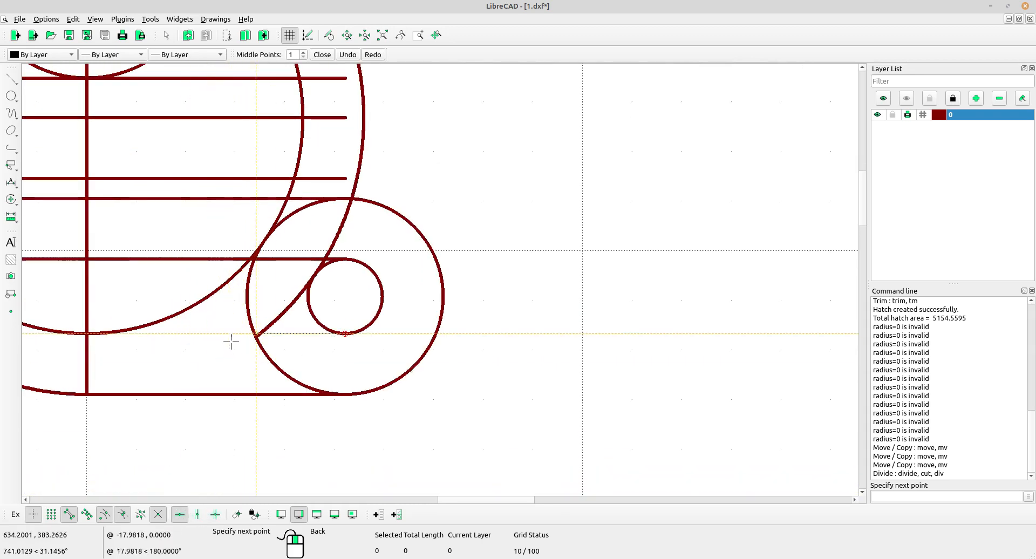
{"action": "scroll", "coordinate": [233, 331], "scroll_direction": "up", "scroll_amount": 2}
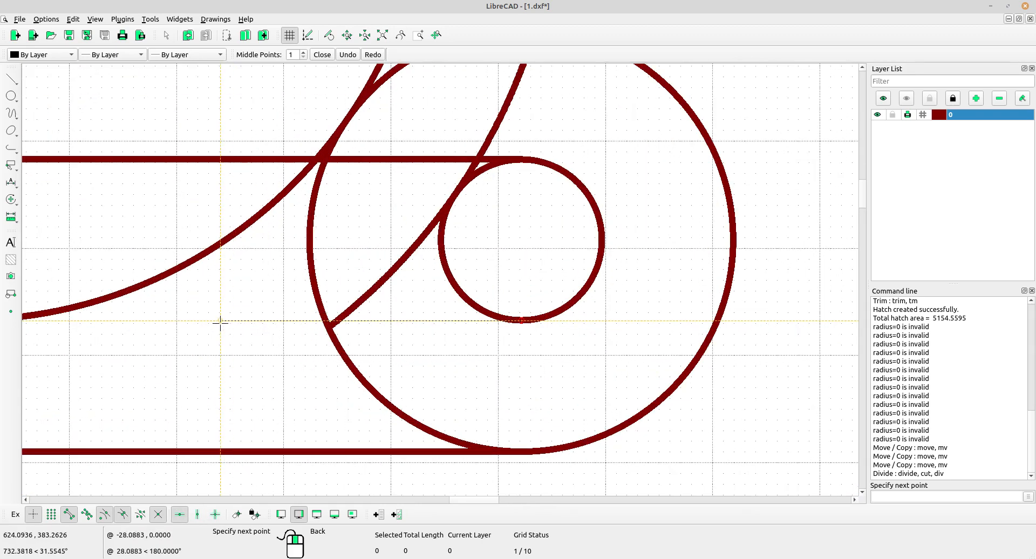
{"action": "left_click", "coordinate": [219, 321]}
{"action": "right_click", "coordinate": [347, 256]}
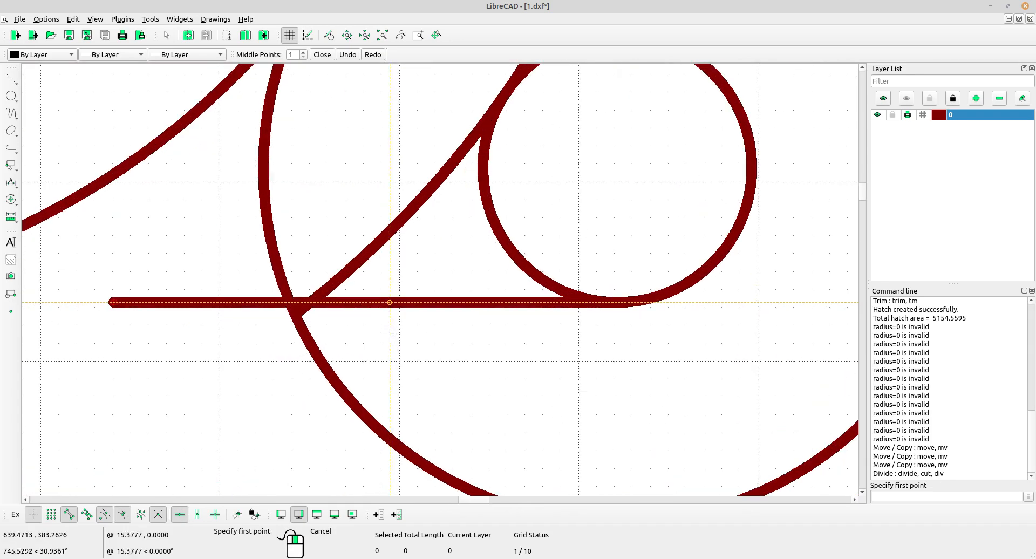
Trim the new horizontal line and the large circle's arc to each other at their lower-left corner with Trim Two
{"action": "scroll", "coordinate": [388, 335], "scroll_direction": "up", "scroll_amount": 2}
{"action": "scroll", "coordinate": [192, 287], "scroll_direction": "down", "scroll_amount": 5}
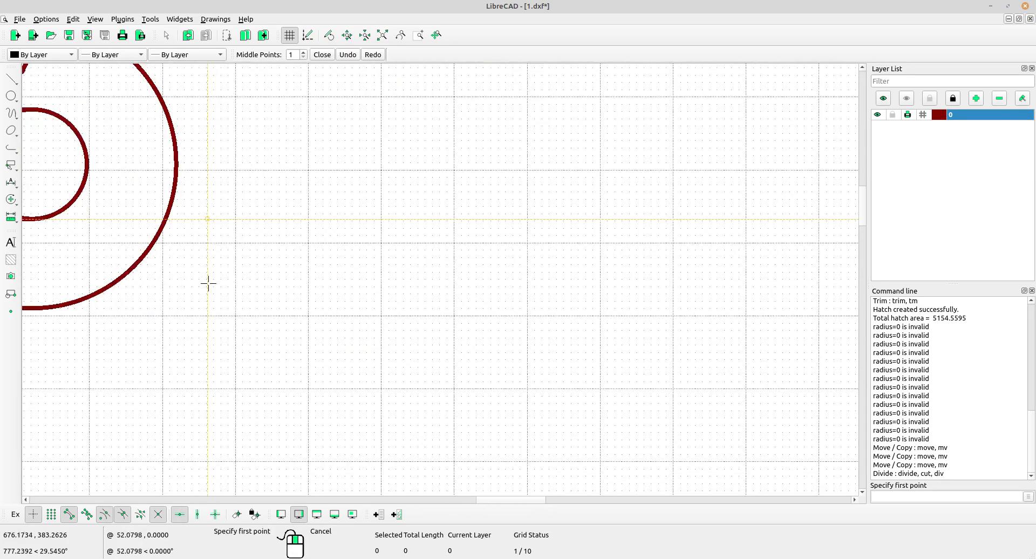
{"action": "scroll", "coordinate": [612, 343], "scroll_direction": "down", "scroll_amount": 1}
{"action": "middle_click_drag", "start_coordinate": [612, 343], "coordinate": [521, 325]}
{"action": "scroll", "coordinate": [151, 238], "scroll_direction": "up", "scroll_amount": 6}
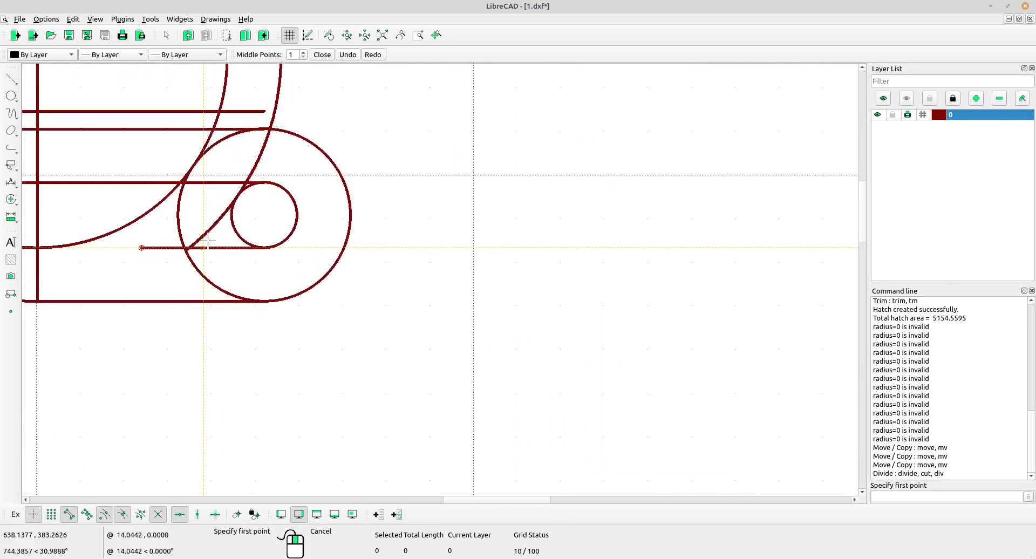
{"action": "left_click", "coordinate": [10, 200]}
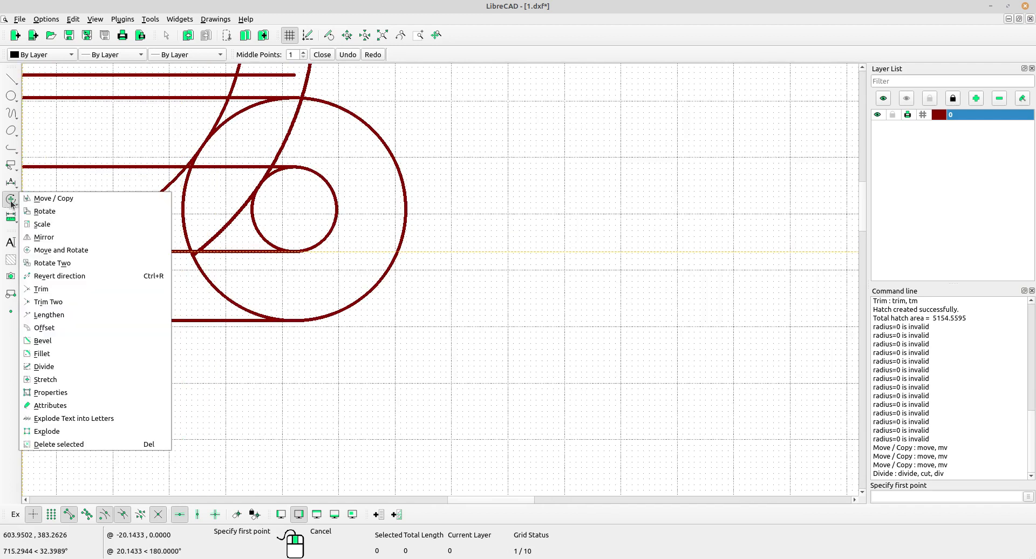
{"action": "left_click", "coordinate": [59, 301]}
{"action": "left_click", "coordinate": [227, 248]}
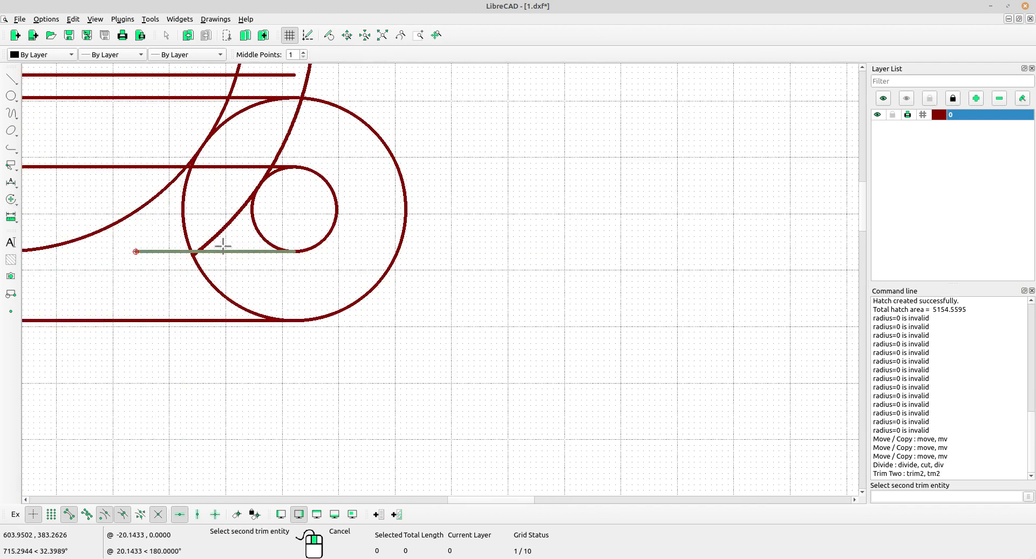
{"action": "left_click", "coordinate": [217, 235]}
Divide the outer handle circle at its lowest point and at its upper crossing with the large circle
{"action": "scroll", "coordinate": [221, 233], "scroll_direction": "down", "scroll_amount": 7}
{"action": "mouse_move", "coordinate": [546, 314]}
{"action": "middle_mouse_down"}
{"action": "mouse_move", "coordinate": [466, 315]}
{"action": "mouse_move", "coordinate": [351, 279]}
{"action": "middle_mouse_up"}
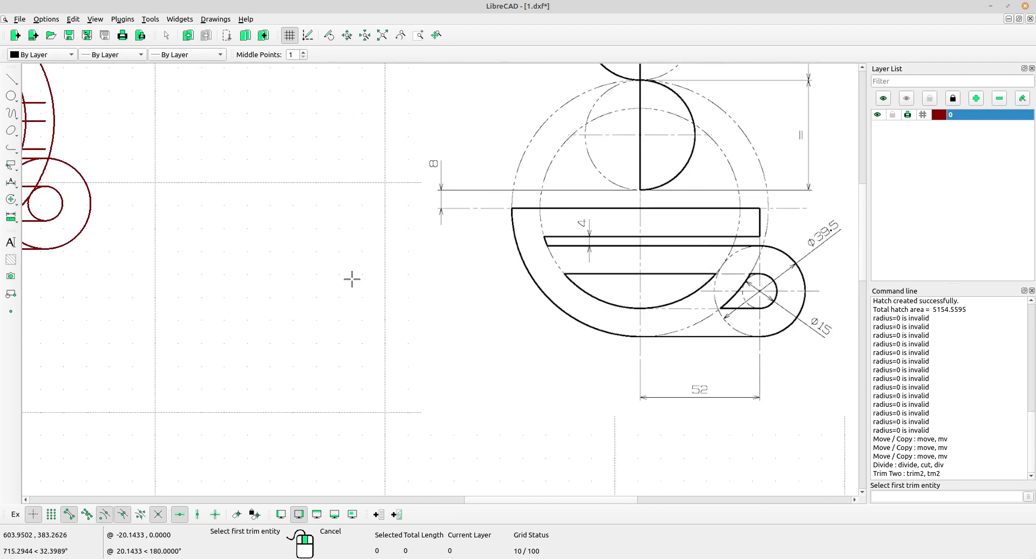
{"action": "mouse_move", "coordinate": [235, 295]}
{"action": "middle_mouse_down"}
{"action": "mouse_move", "coordinate": [261, 299]}
{"action": "mouse_move", "coordinate": [280, 279]}
{"action": "middle_mouse_up"}
{"action": "scroll", "coordinate": [101, 221], "scroll_direction": "up", "scroll_amount": 2}
{"action": "middle_click_drag", "start_coordinate": [101, 221], "coordinate": [203, 241]}
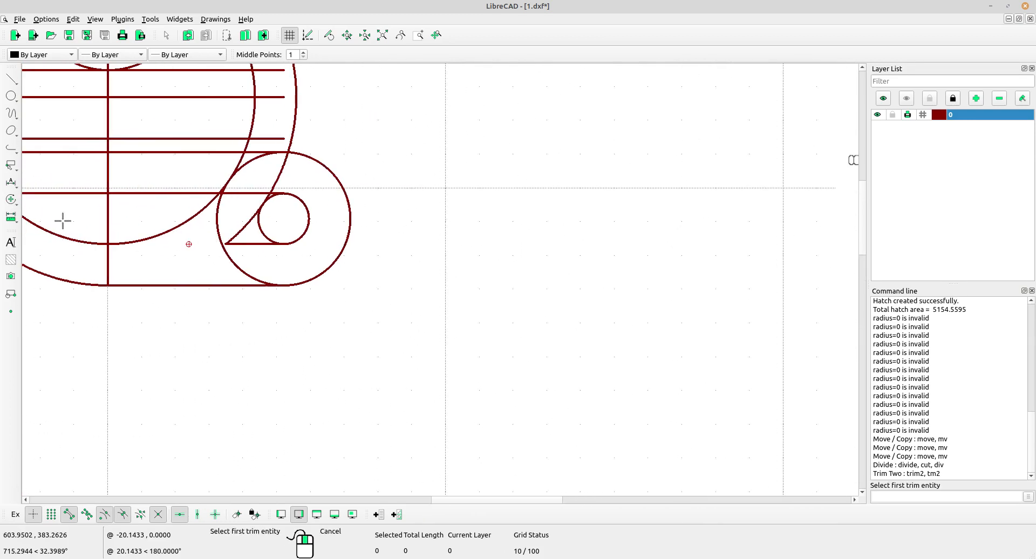
{"action": "left_click", "coordinate": [11, 199]}
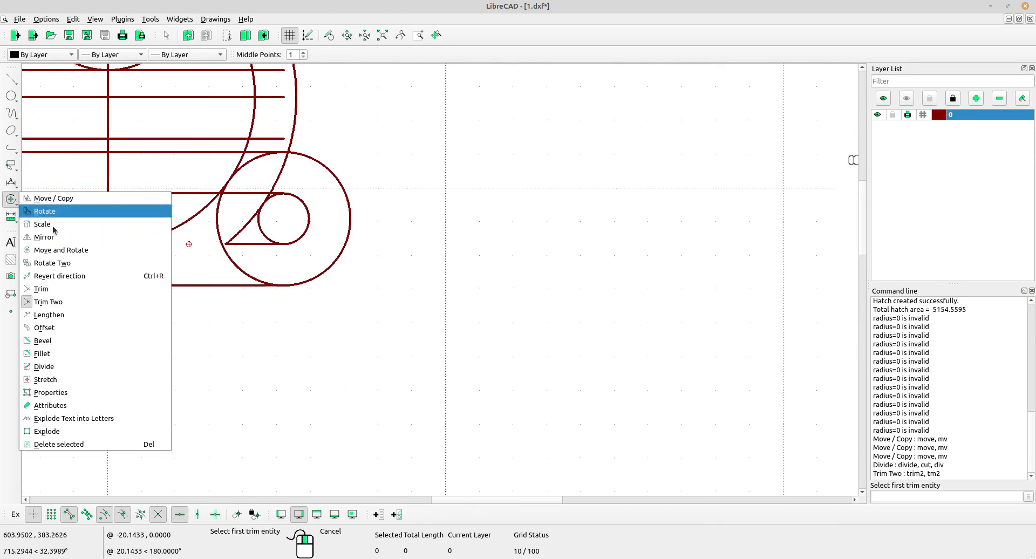
{"action": "left_click", "coordinate": [65, 367]}
{"action": "scroll", "coordinate": [372, 329], "scroll_direction": "down", "scroll_amount": 5}
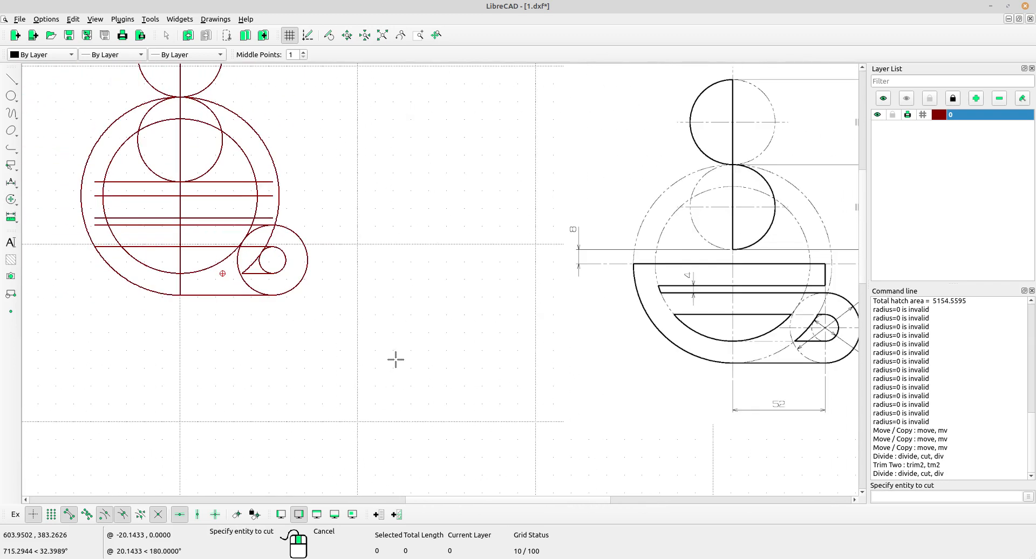
{"action": "left_click", "coordinate": [251, 291]}
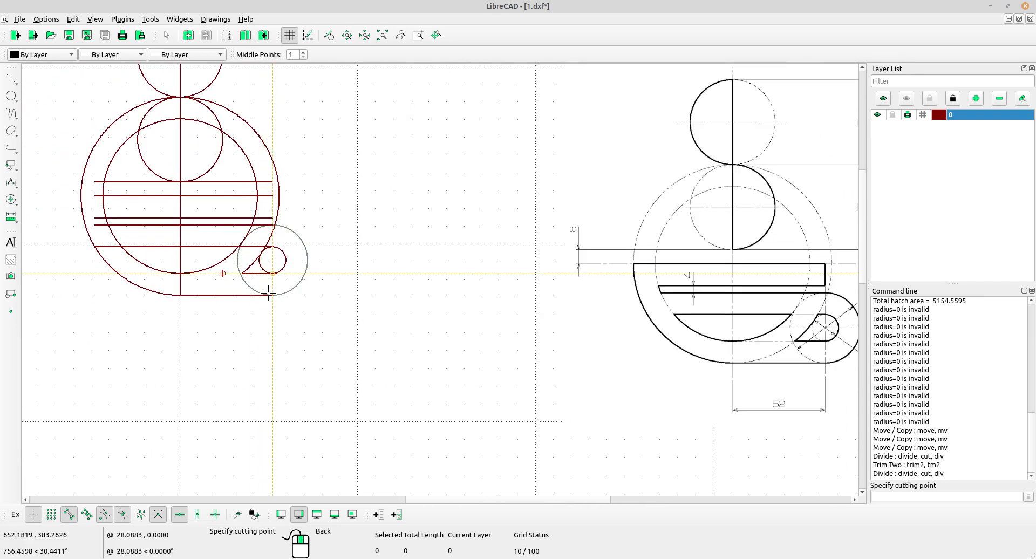
{"action": "left_click", "coordinate": [273, 296]}
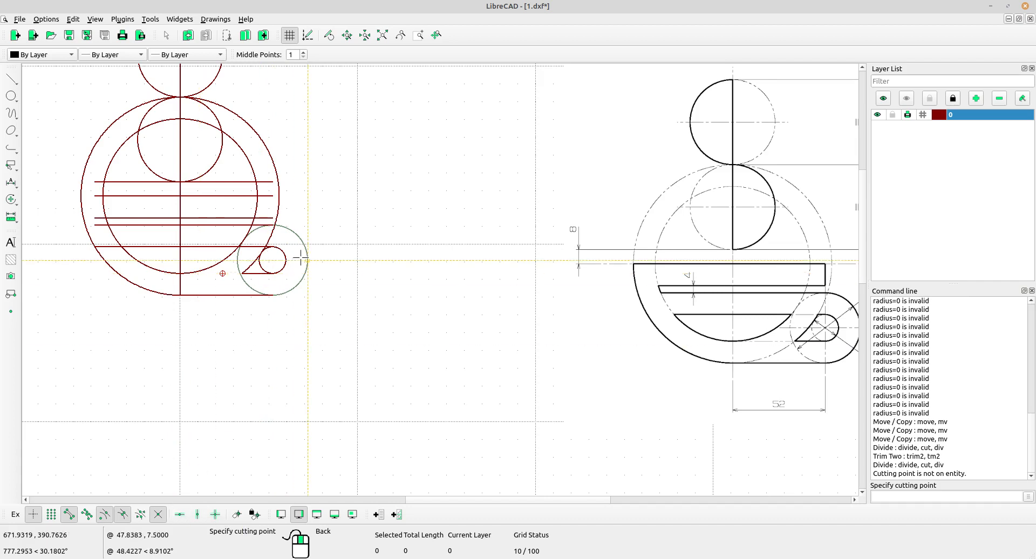
{"action": "right_click", "coordinate": [276, 256]}
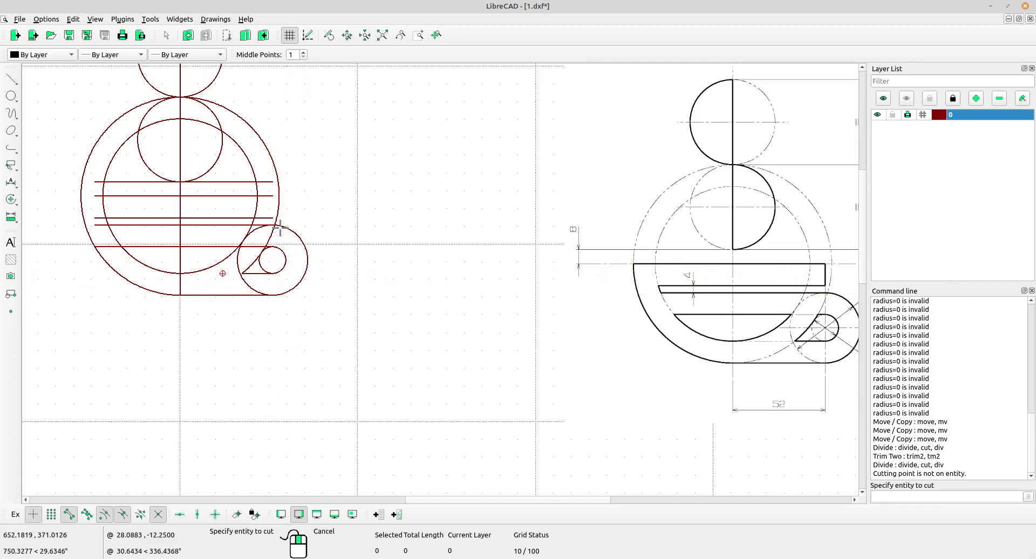
{"action": "left_click", "coordinate": [279, 228]}
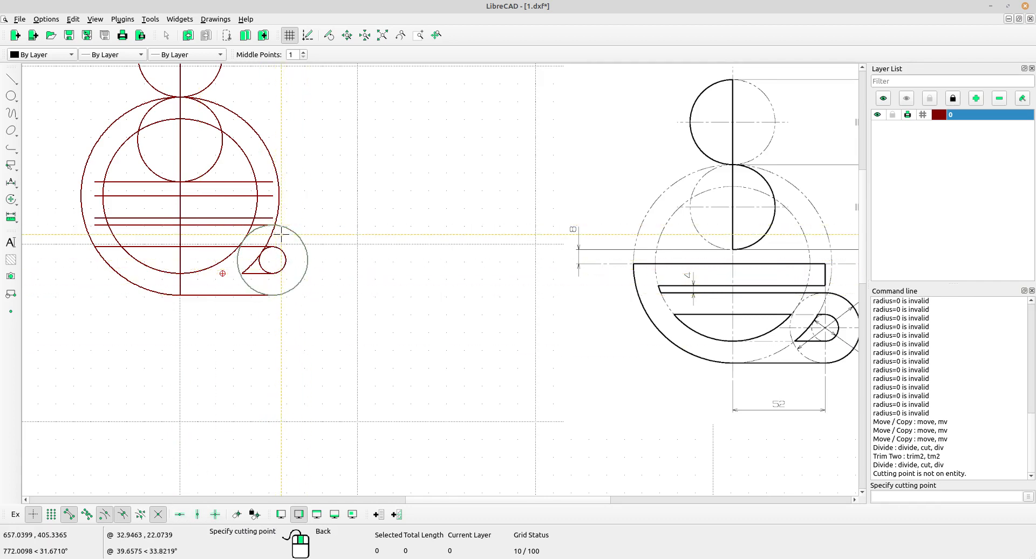
{"action": "scroll", "coordinate": [286, 233], "scroll_direction": "up", "scroll_amount": 5}
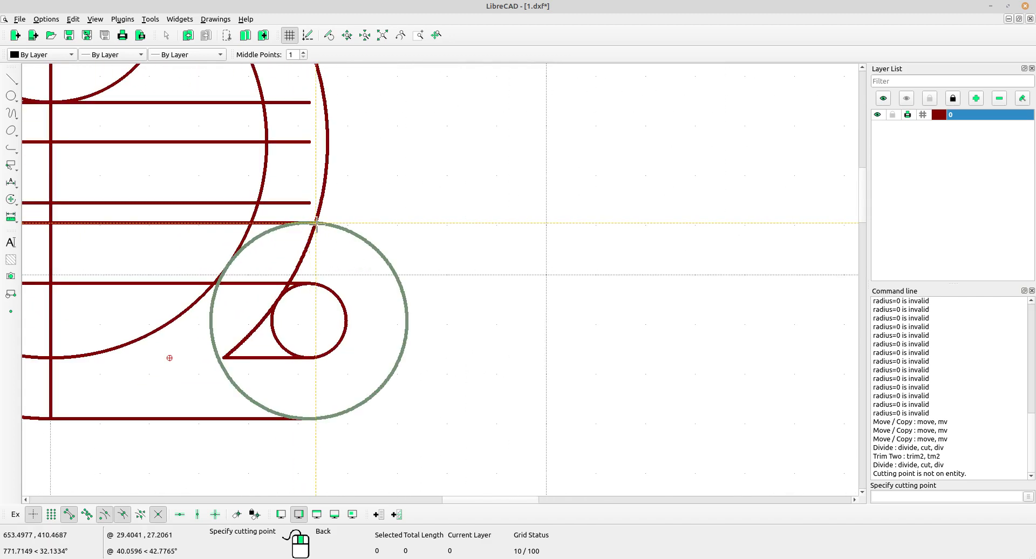
{"action": "left_click", "coordinate": [317, 225]}
{"action": "scroll", "coordinate": [380, 266], "scroll_direction": "down", "scroll_amount": 5}
{"action": "right_click", "coordinate": [369, 256]}
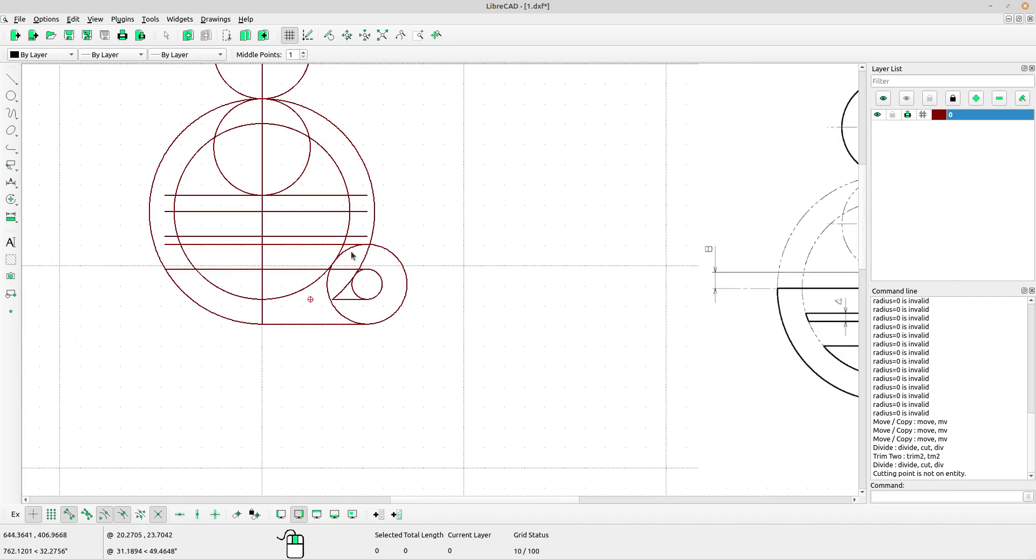
Delete the left arc of the outer handle circle that lies inside the cup
{"action": "left_click", "coordinate": [351, 250]}
{"action": "key", "text": "Delete"}
{"action": "scroll", "coordinate": [428, 269], "scroll_direction": "down", "scroll_amount": 3}
{"action": "scroll", "coordinate": [404, 294], "scroll_direction": "up", "scroll_amount": 4}
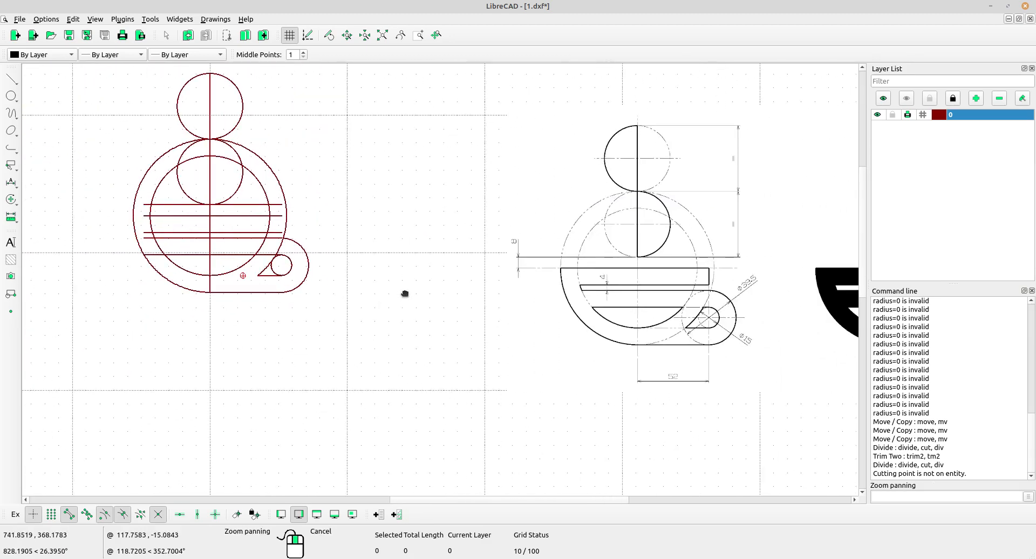
Divide the small handle circle at its highest and lowest points
{"action": "left_click", "coordinate": [10, 199]}
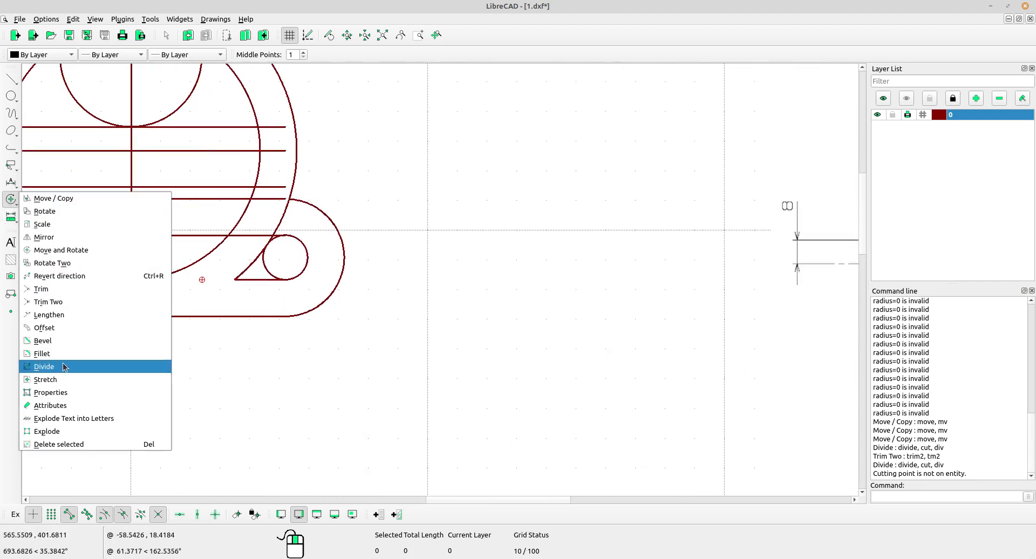
{"action": "left_click", "coordinate": [43, 367]}
{"action": "scroll", "coordinate": [435, 319], "scroll_direction": "down", "scroll_amount": 2}
{"action": "middle_click_drag", "start_coordinate": [435, 319], "coordinate": [271, 298]}
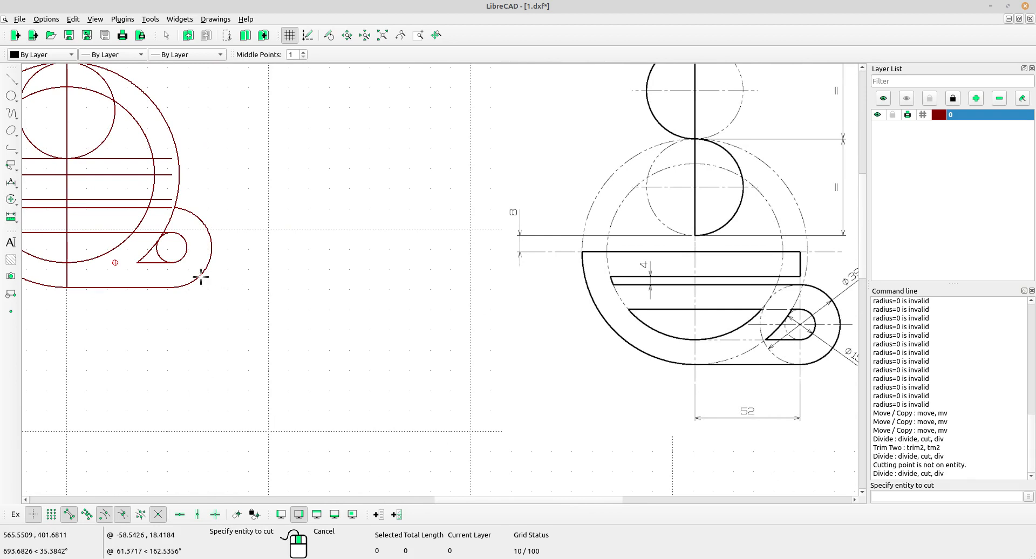
{"action": "left_click", "coordinate": [165, 257]}
{"action": "left_click", "coordinate": [172, 233]}
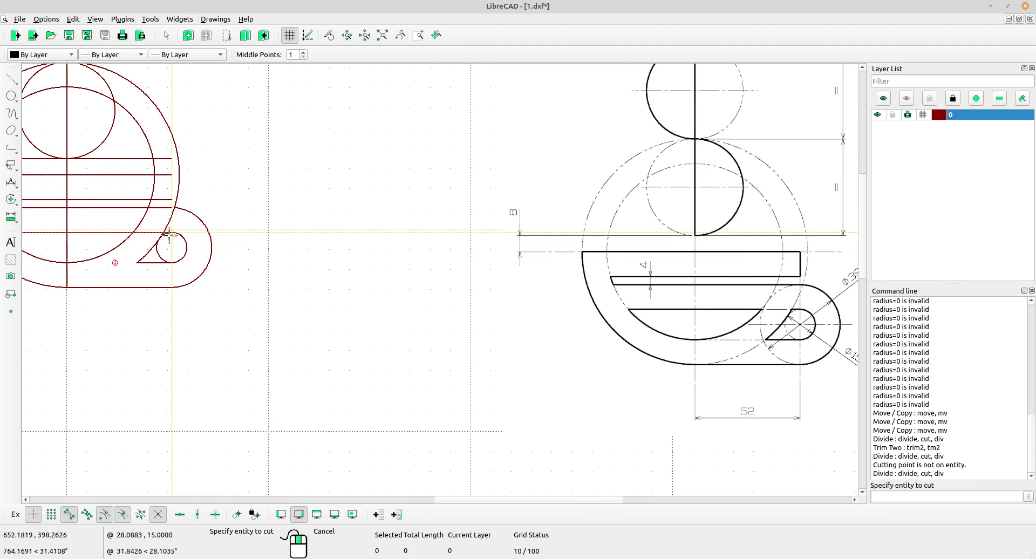
{"action": "left_click", "coordinate": [166, 263]}
{"action": "left_click", "coordinate": [171, 262]}
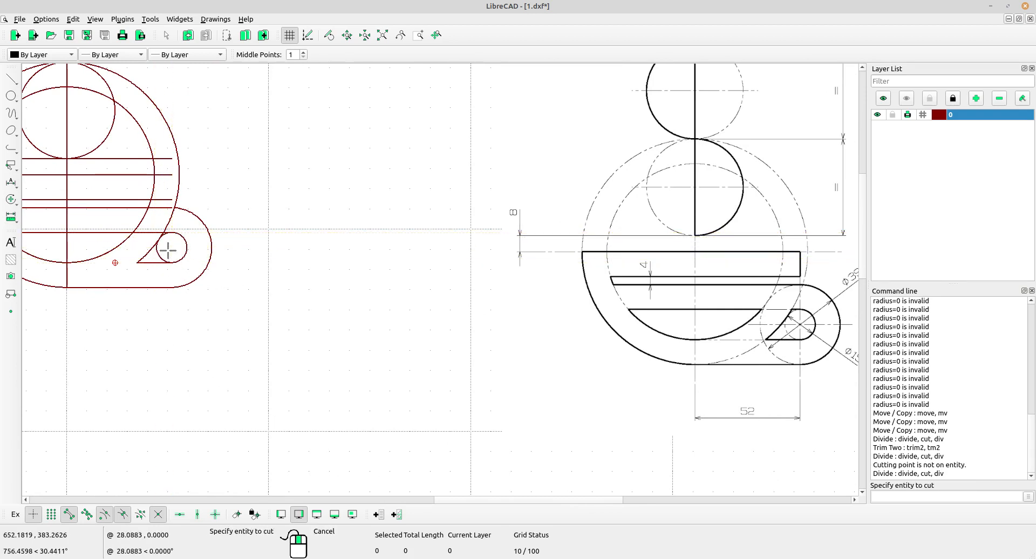
Delete the left half of the small handle circle
{"action": "right_click", "coordinate": [164, 260]}
{"action": "left_click", "coordinate": [161, 259]}
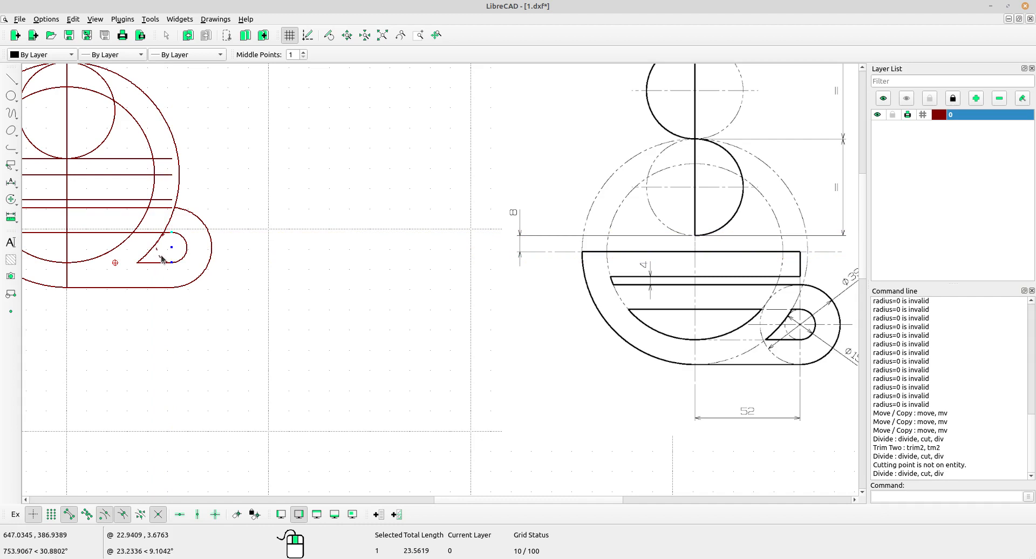
{"action": "key", "text": "Delete"}
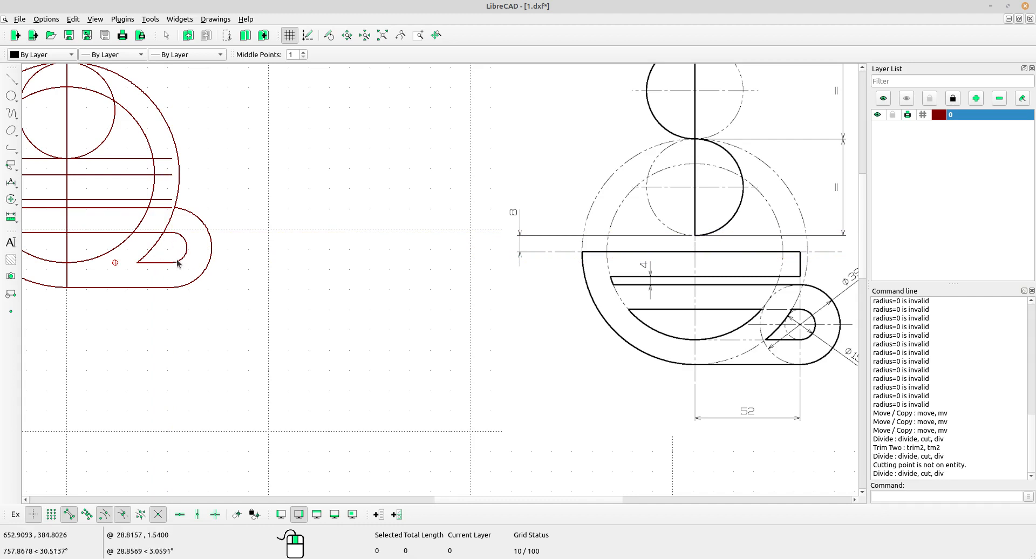
Trim both ends of the lowest horizontal line inside the cup to the inner large circle
{"action": "middle_click_drag", "start_coordinate": [175, 257], "coordinate": [197, 263]}
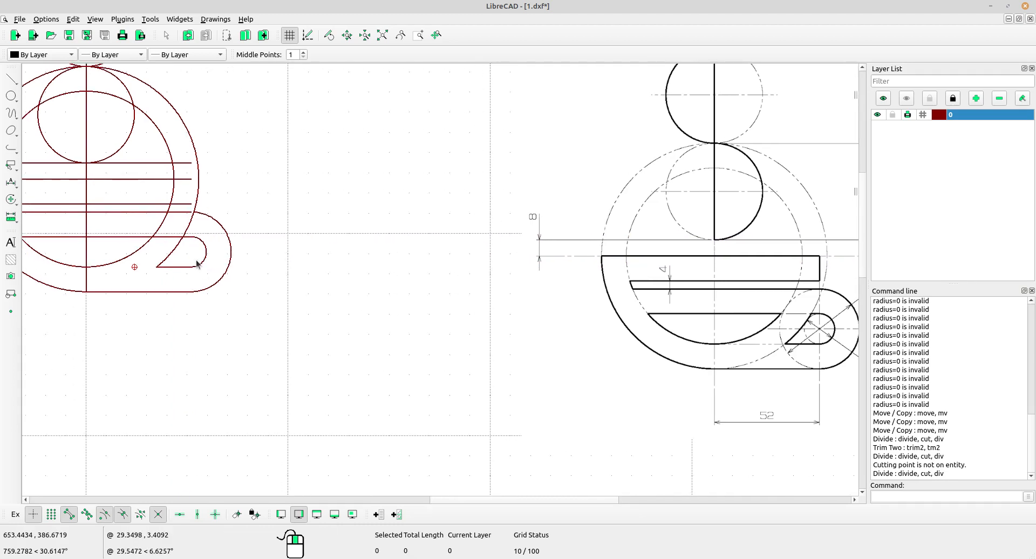
{"action": "middle_click", "coordinate": [171, 248]}
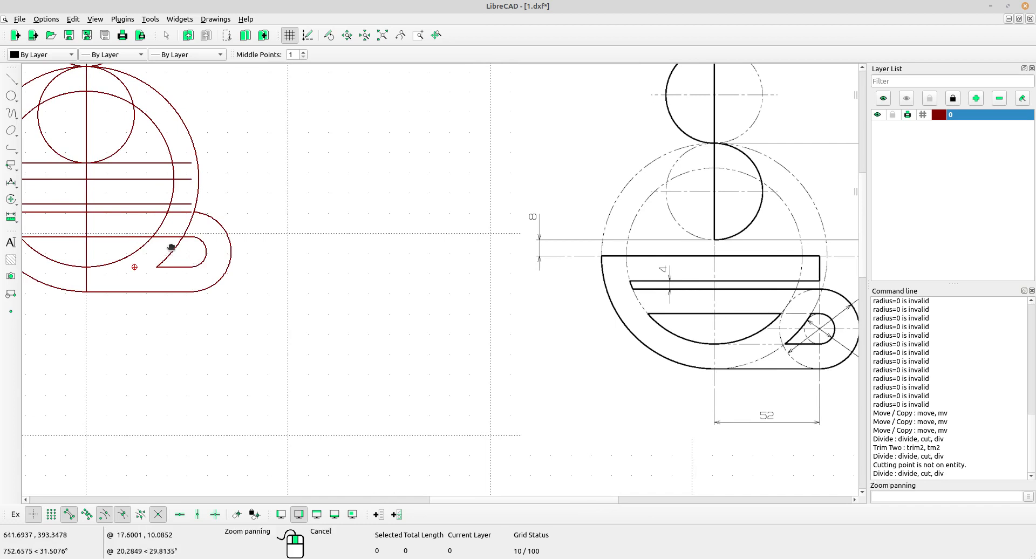
{"action": "middle_click_drag", "start_coordinate": [144, 235], "coordinate": [189, 244]}
{"action": "left_click", "coordinate": [10, 199]}
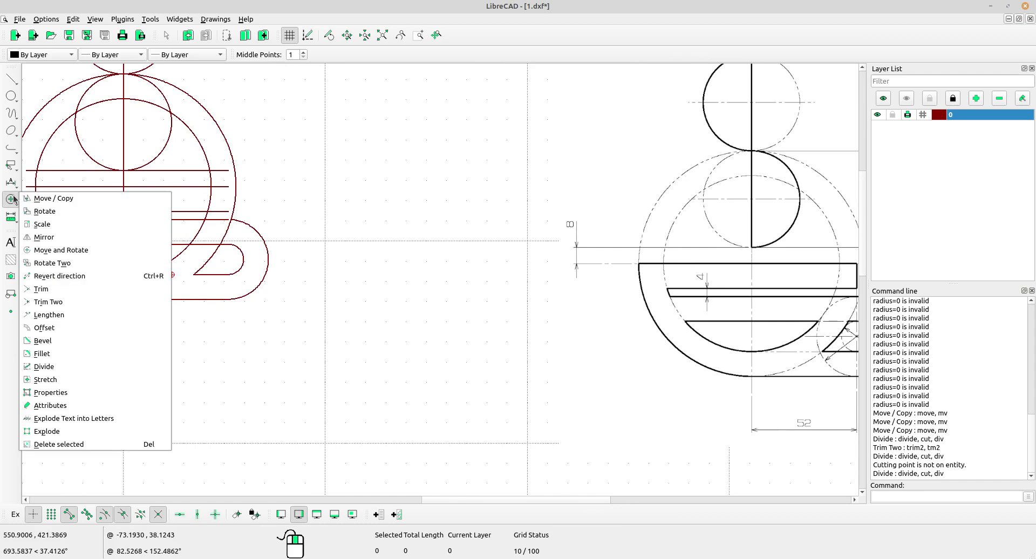
{"action": "left_click", "coordinate": [46, 290]}
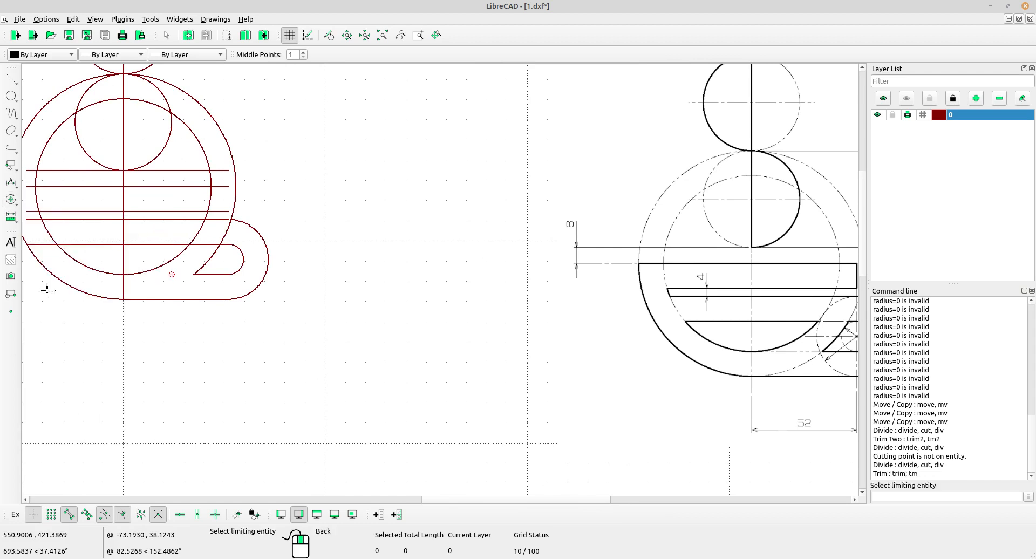
{"action": "left_click", "coordinate": [177, 257]}
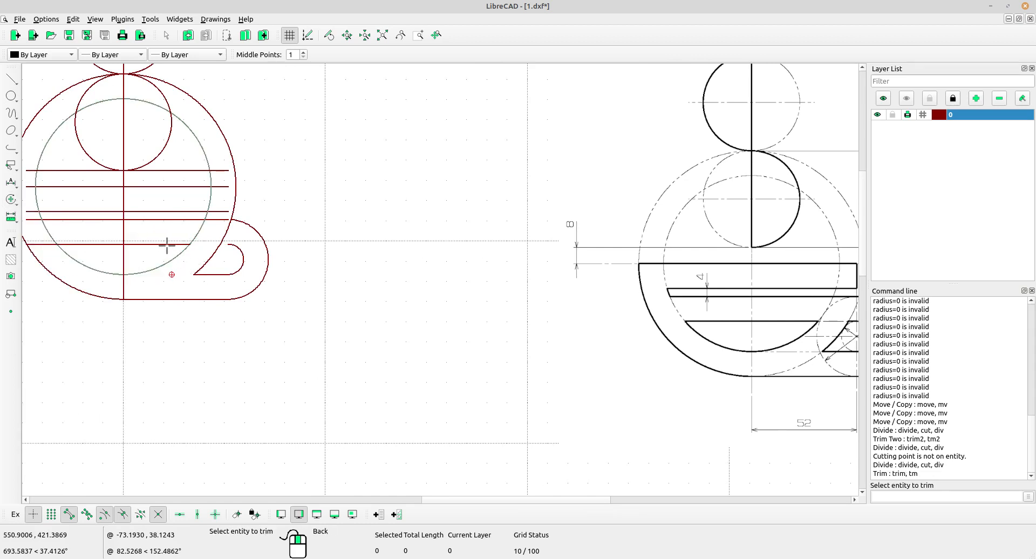
{"action": "left_click", "coordinate": [73, 244]}
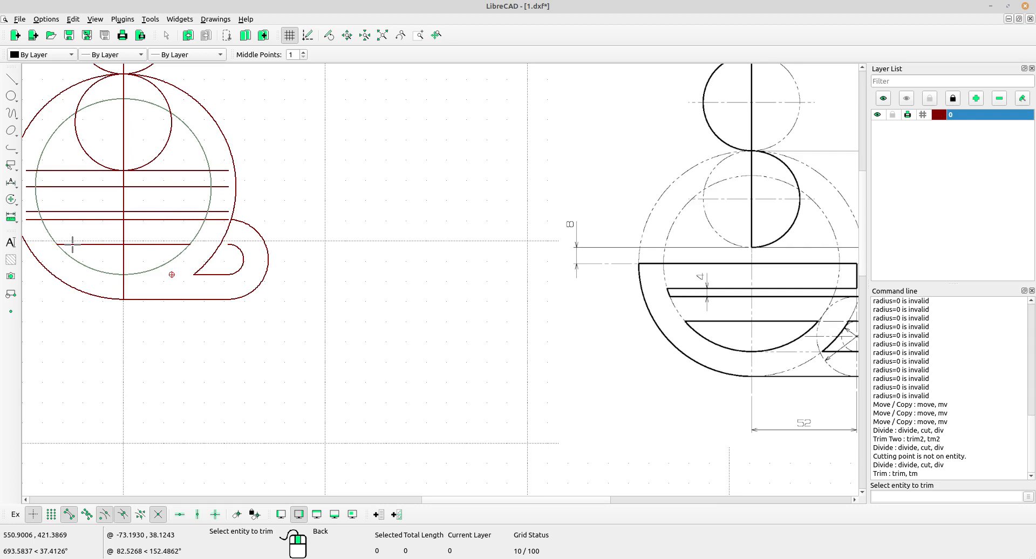
Trim the vertical centre line to the lower small circle, removing the part that runs below that circle
{"action": "right_click", "coordinate": [175, 232]}
{"action": "right_click", "coordinate": [179, 234]}
{"action": "middle_click_drag", "start_coordinate": [209, 248], "coordinate": [209, 267]}
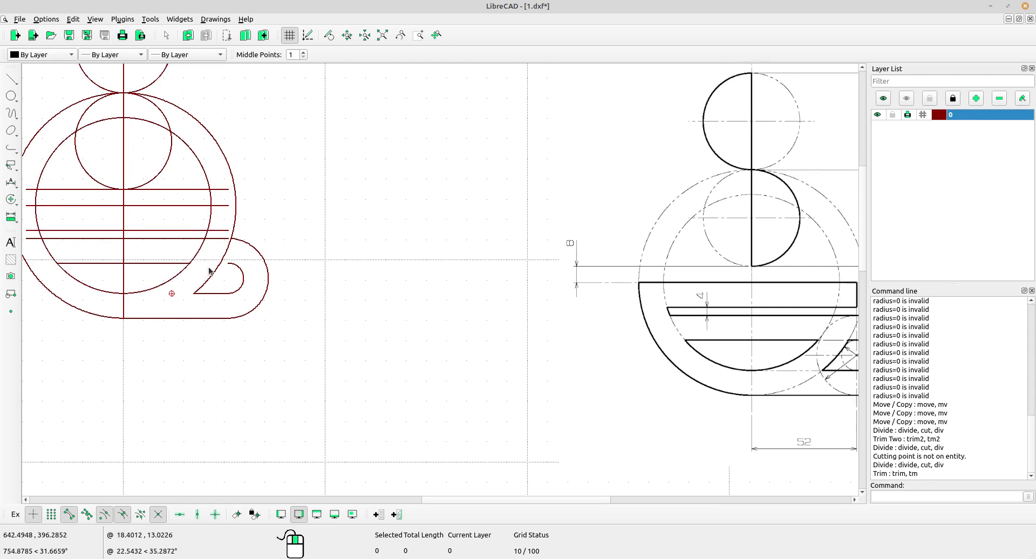
{"action": "scroll", "coordinate": [215, 262], "scroll_direction": "down", "scroll_amount": 1}
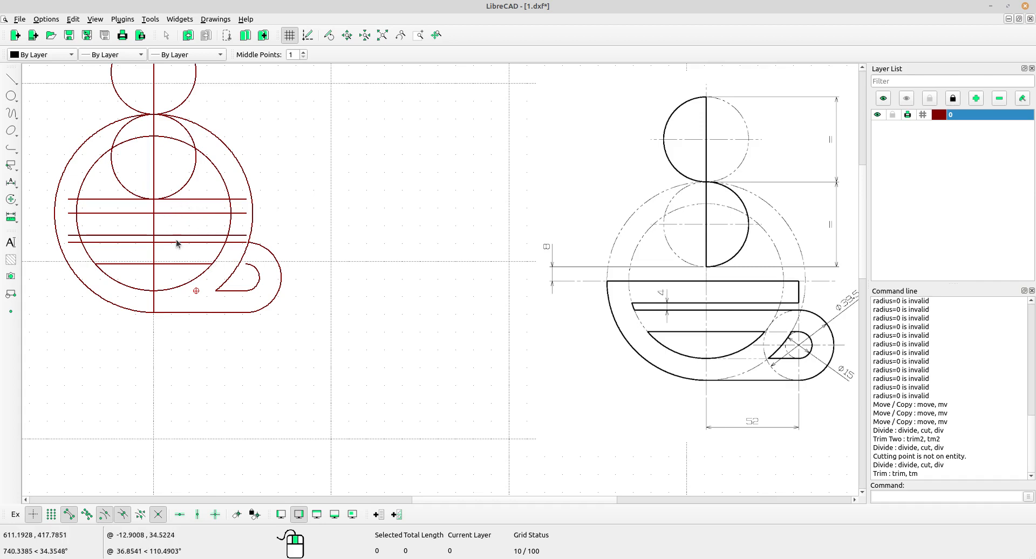
{"action": "left_click", "coordinate": [11, 199]}
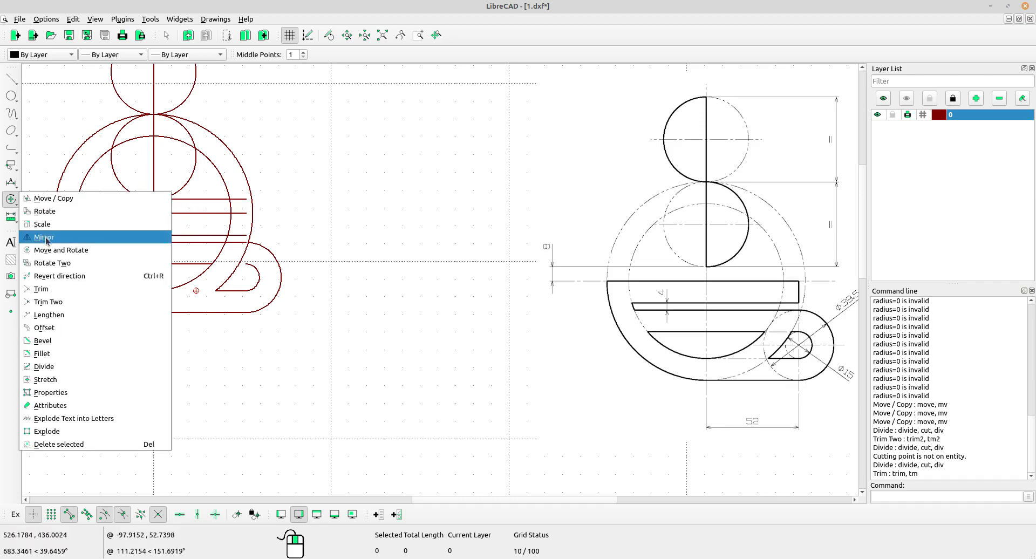
{"action": "left_click", "coordinate": [47, 290]}
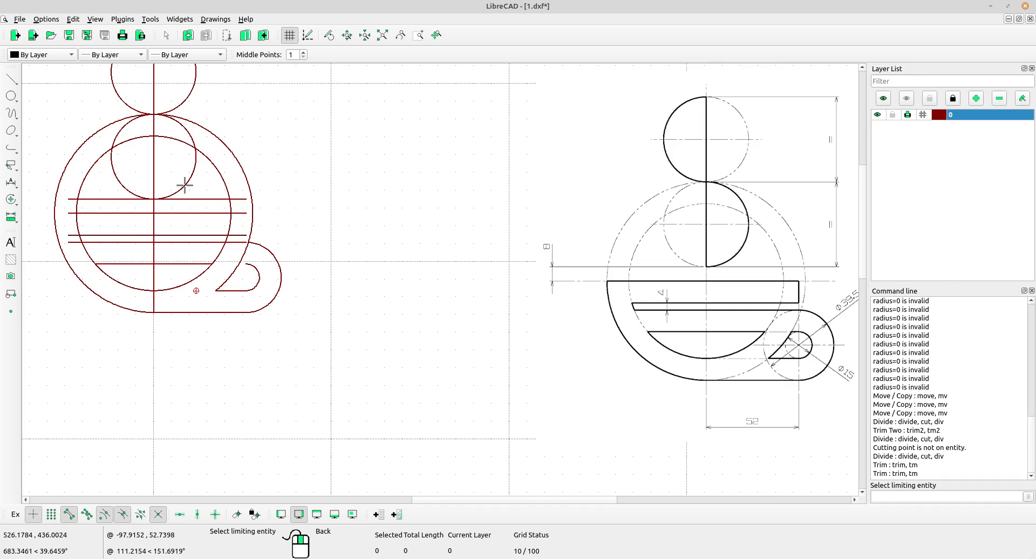
{"action": "left_click", "coordinate": [185, 185]}
{"action": "left_click", "coordinate": [153, 189]}
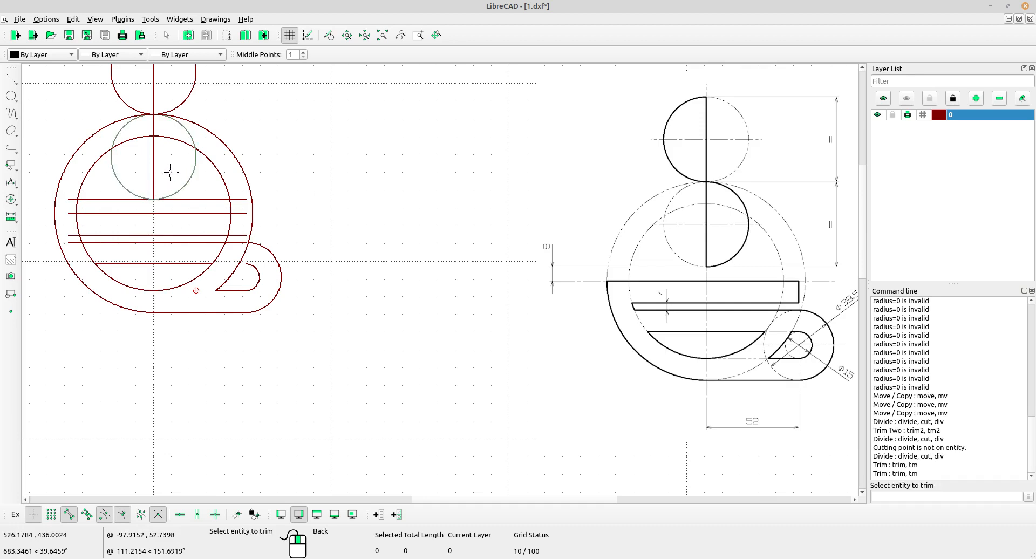
{"action": "right_click", "coordinate": [171, 170]}
{"action": "right_click", "coordinate": [172, 167]}
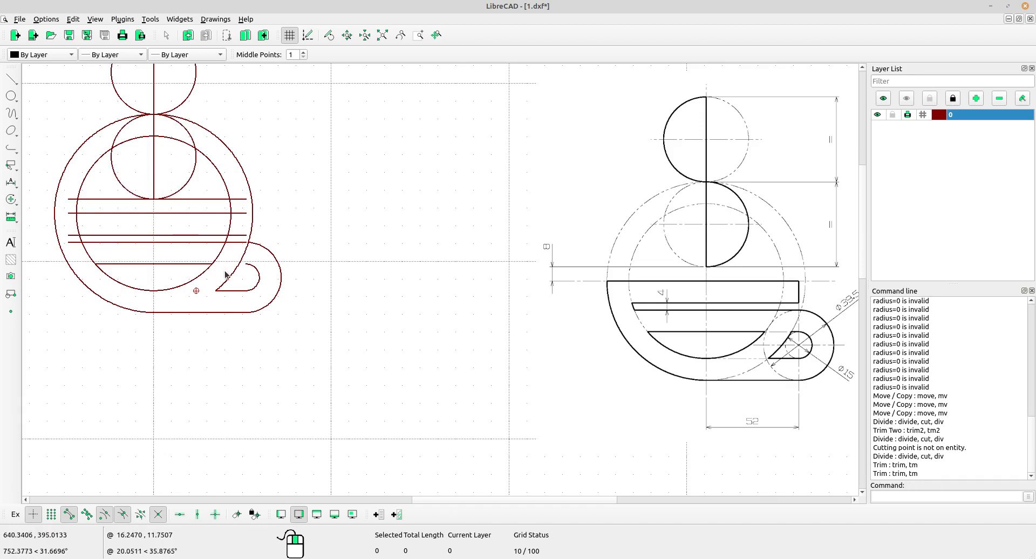
Divide the inner large circle on both sides where it meets the lowest horizontal line and the horizontal line directly above it
{"action": "left_click", "coordinate": [11, 200]}
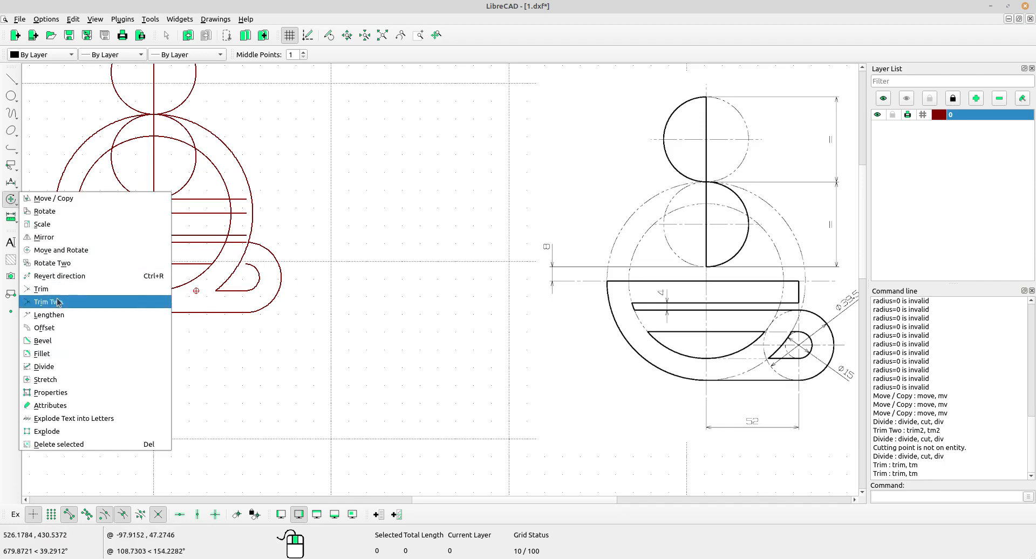
{"action": "left_click", "coordinate": [49, 368]}
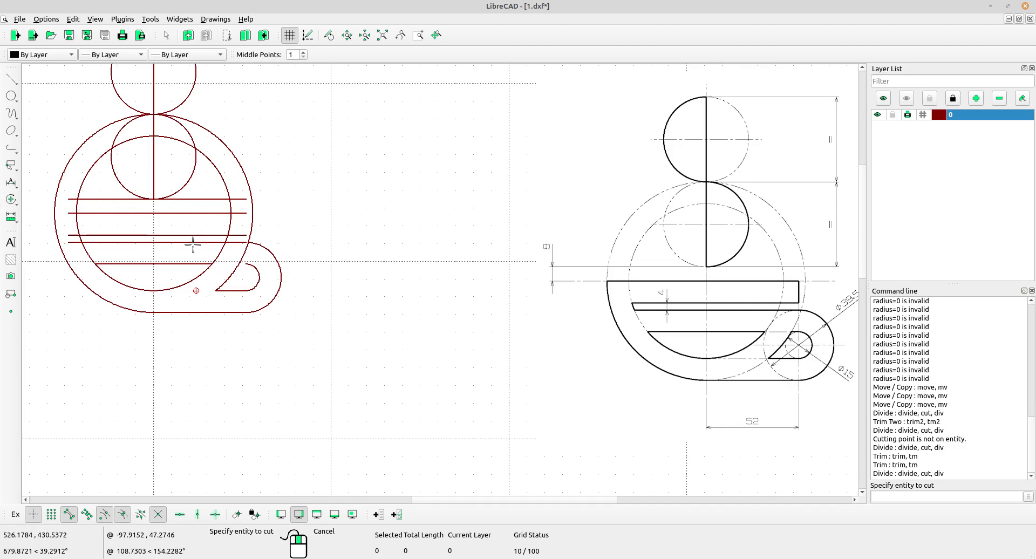
{"action": "left_click", "coordinate": [218, 257]}
{"action": "left_click", "coordinate": [224, 245]}
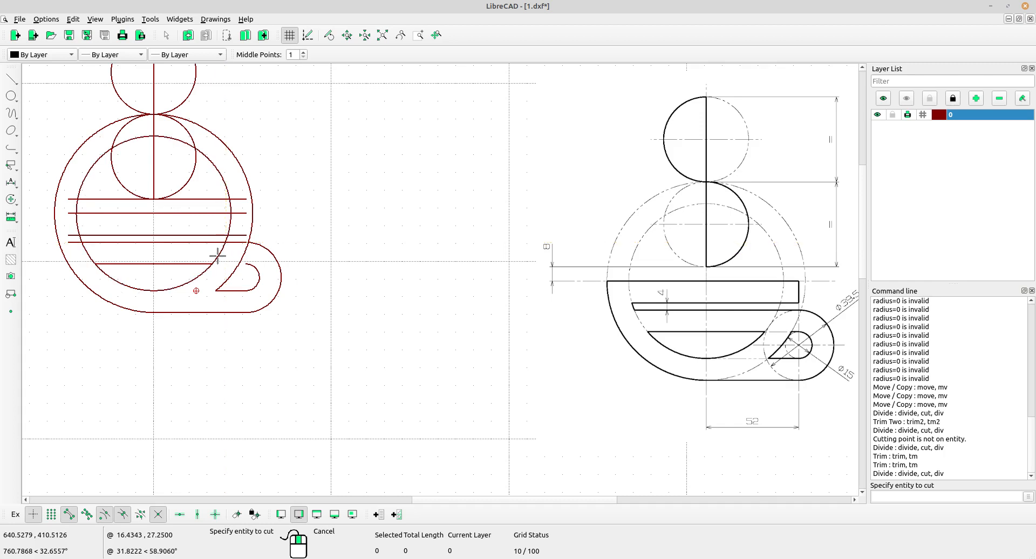
{"action": "left_click", "coordinate": [219, 255]}
{"action": "left_click", "coordinate": [211, 263]}
{"action": "left_click", "coordinate": [85, 252]}
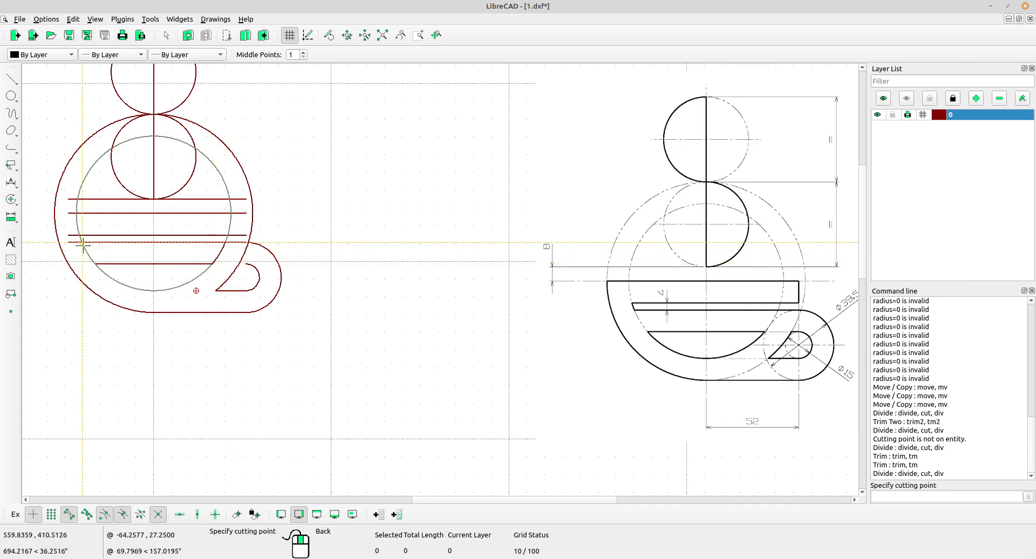
{"action": "left_click", "coordinate": [83, 245]}
{"action": "left_click", "coordinate": [90, 256]}
{"action": "left_click", "coordinate": [93, 262]}
{"action": "scroll", "coordinate": [120, 256], "scroll_direction": "up", "scroll_amount": 4}
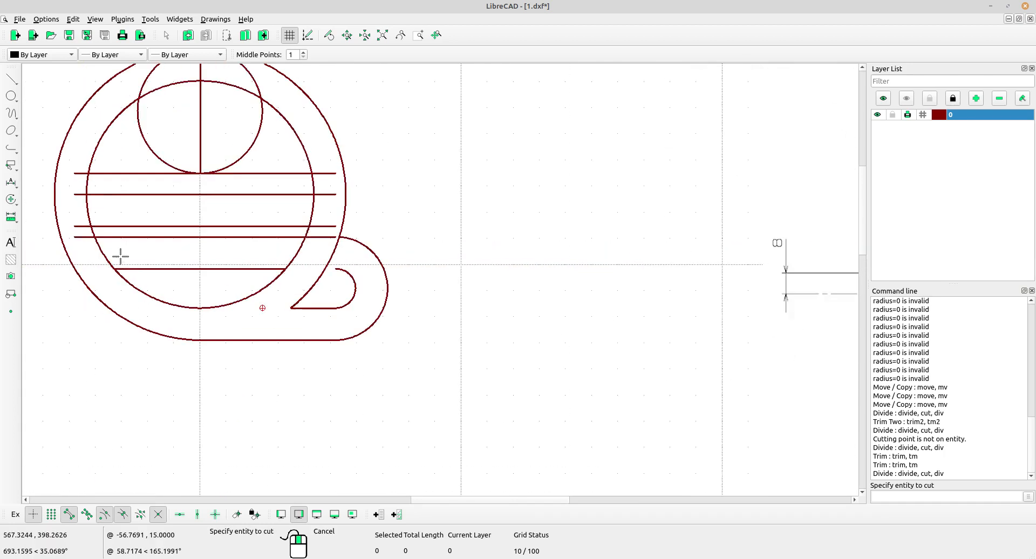
{"action": "right_click", "coordinate": [153, 239]}
Delete the two short inner-circle arcs between the lowest horizontal line and the line above it
{"action": "left_click_drag", "start_coordinate": [344, 254], "coordinate": [94, 249]}
{"action": "key", "text": "Delete"}
{"action": "scroll", "coordinate": [195, 238], "scroll_direction": "down", "scroll_amount": 7}
{"action": "middle_click_drag", "start_coordinate": [487, 302], "coordinate": [333, 316]}
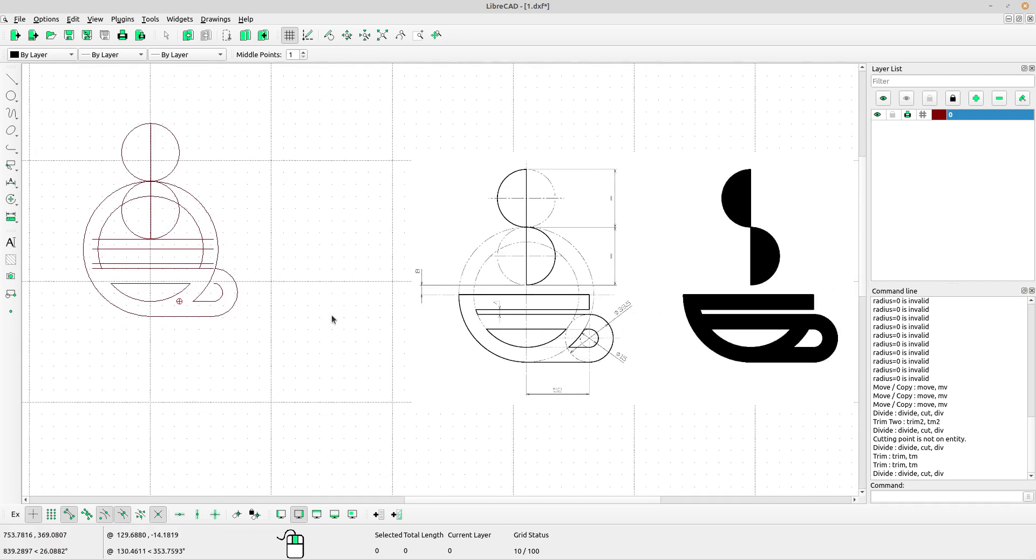
Trim both ends of the two closely spaced horizontal lines to the remaining inner large arc
{"action": "scroll", "coordinate": [201, 267], "scroll_direction": "up", "scroll_amount": 2}
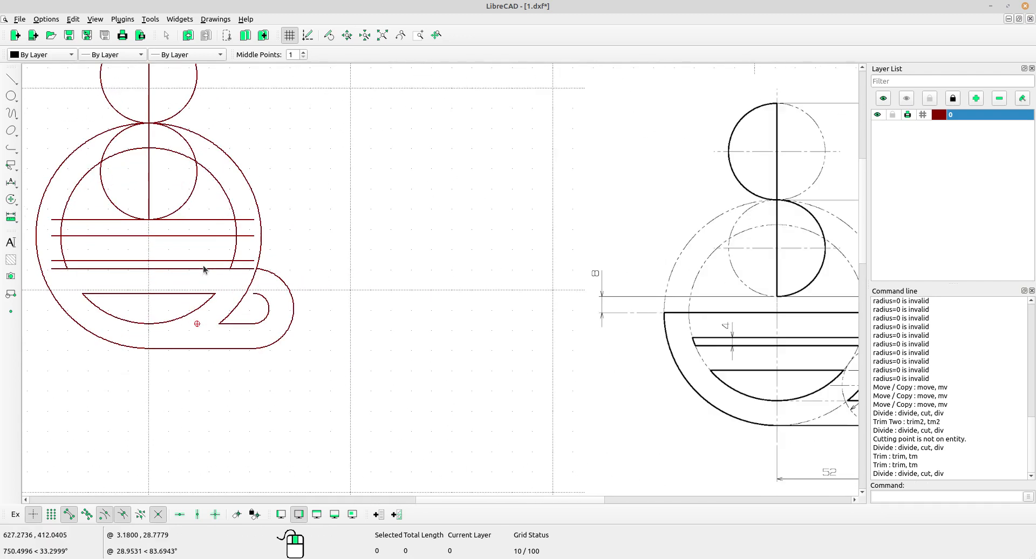
{"action": "scroll", "coordinate": [143, 267], "scroll_direction": "up", "scroll_amount": 3}
{"action": "left_click", "coordinate": [12, 201]}
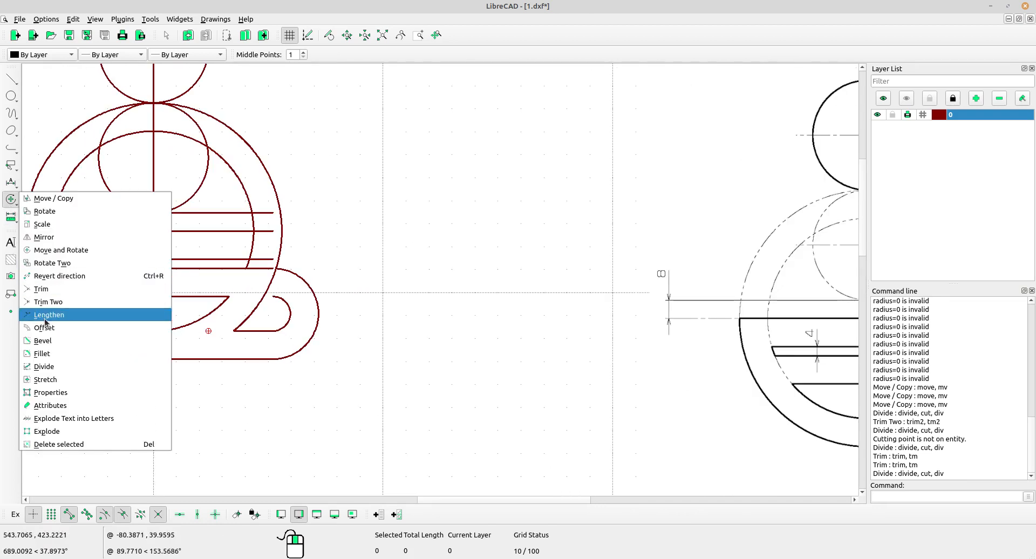
{"action": "left_click", "coordinate": [47, 289]}
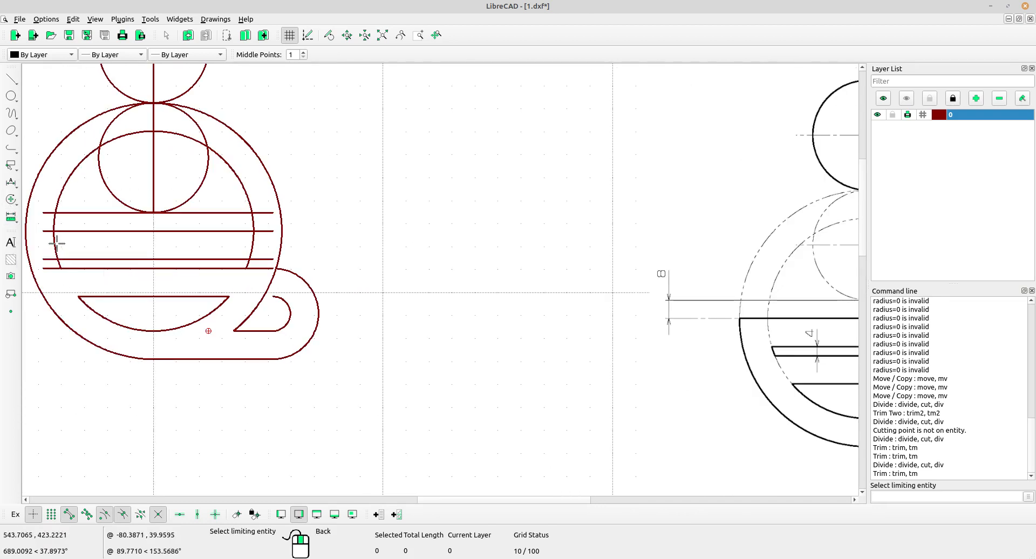
{"action": "left_click", "coordinate": [55, 244]}
{"action": "left_click", "coordinate": [66, 260]}
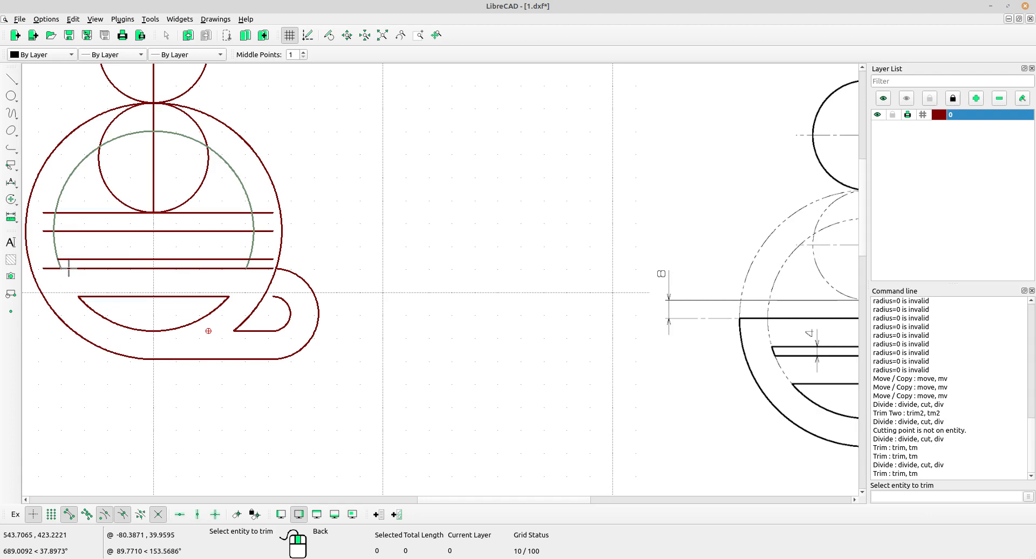
{"action": "scroll", "coordinate": [78, 261], "scroll_direction": "up", "scroll_amount": 1}
{"action": "left_click", "coordinate": [88, 271]}
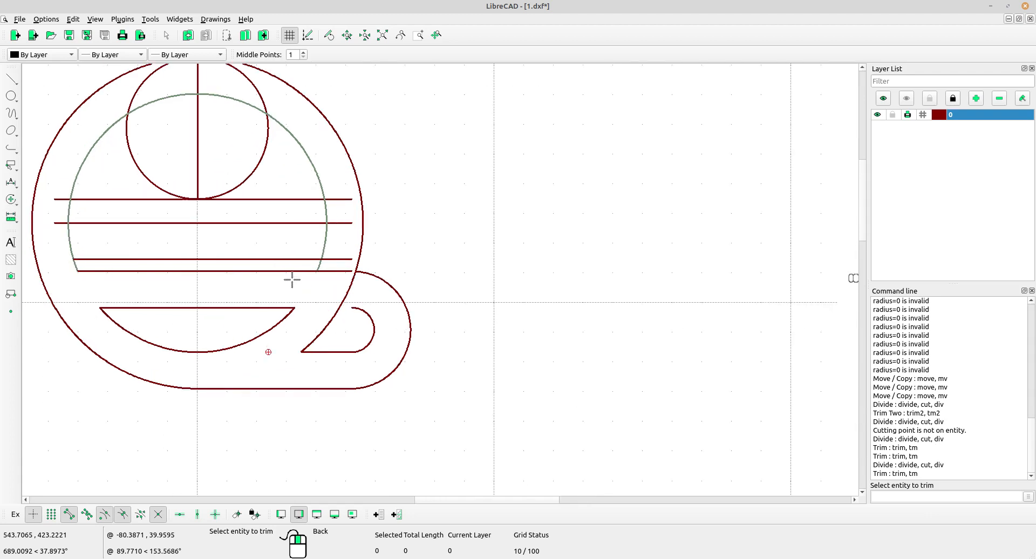
{"action": "left_click", "coordinate": [301, 270]}
{"action": "left_click", "coordinate": [309, 258]}
{"action": "scroll", "coordinate": [309, 256], "scroll_direction": "down", "scroll_amount": 3}
{"action": "right_click", "coordinate": [308, 249]}
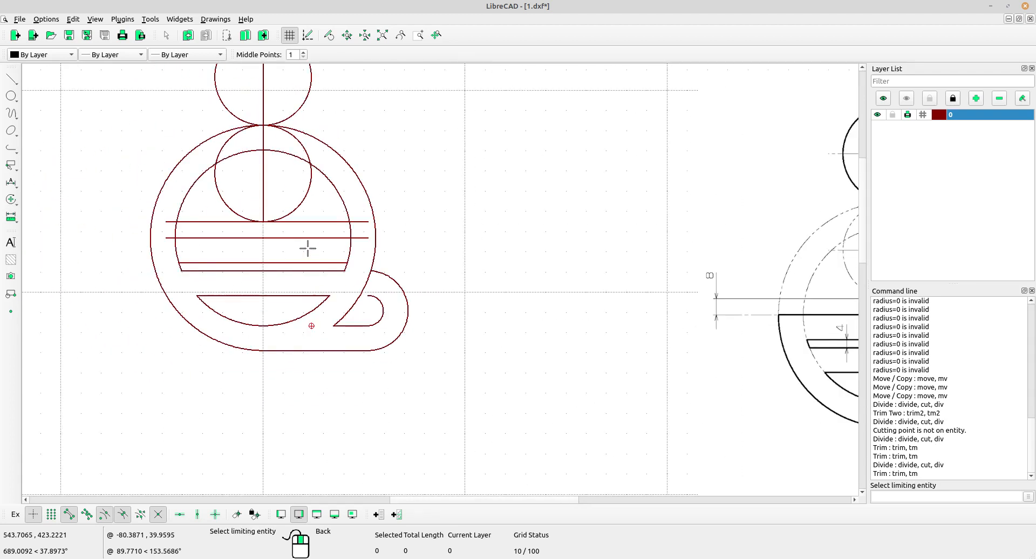
{"action": "scroll", "coordinate": [309, 249], "scroll_direction": "down", "scroll_amount": 3}
{"action": "middle_click_drag", "start_coordinate": [438, 286], "coordinate": [322, 285]}
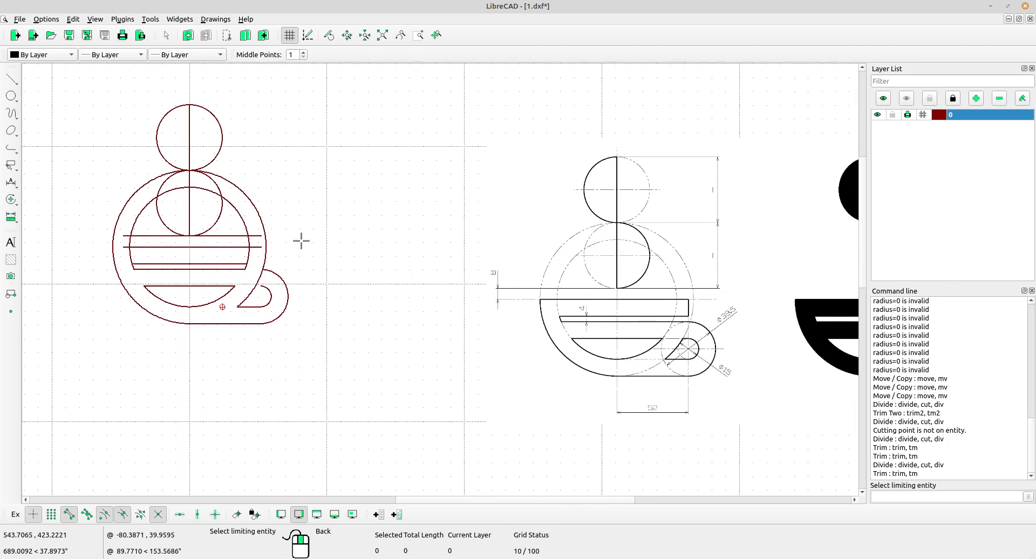
{"action": "scroll", "coordinate": [242, 241], "scroll_direction": "up", "scroll_amount": 2}
{"action": "scroll", "coordinate": [242, 240], "scroll_direction": "down", "scroll_amount": 2}
{"action": "right_click", "coordinate": [242, 241]}
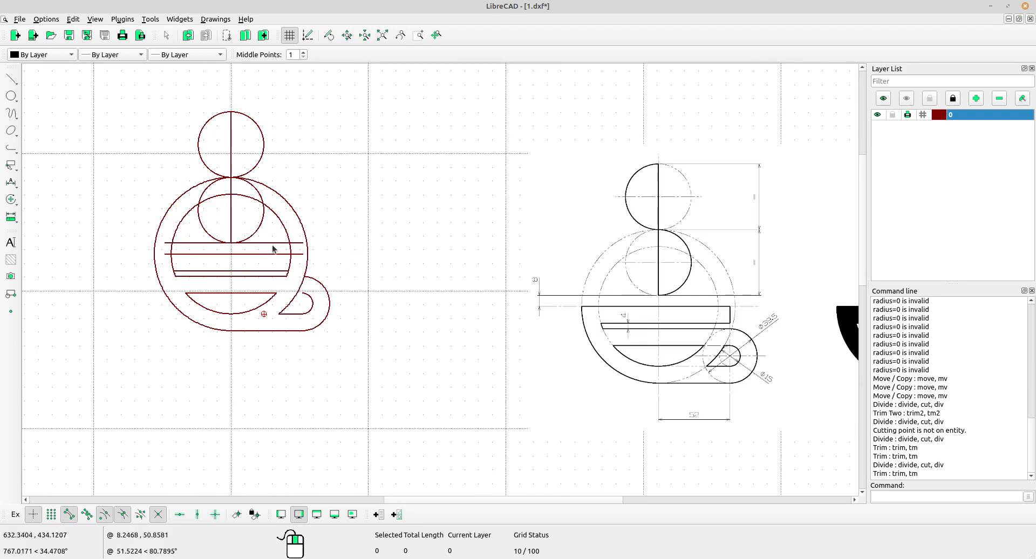
Divide the inner large arc at both ends of the upper line of the narrow slot
{"action": "left_click", "coordinate": [13, 202]}
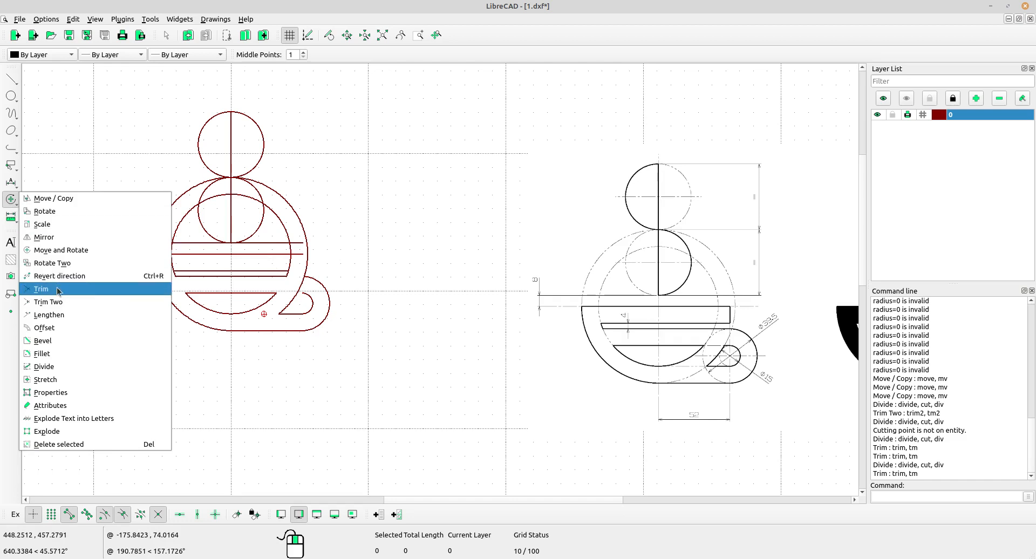
{"action": "left_click", "coordinate": [43, 366]}
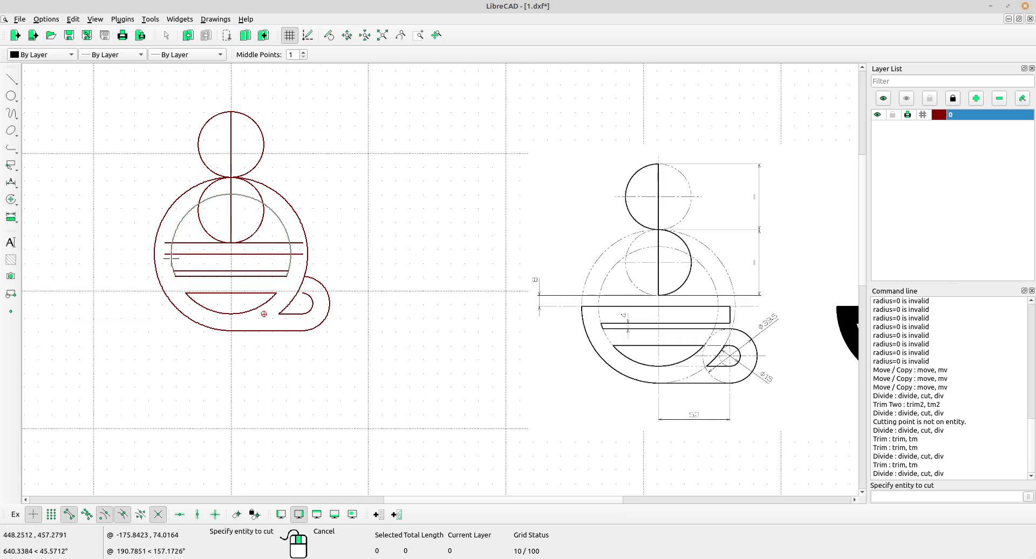
{"action": "left_click", "coordinate": [170, 258]}
{"action": "scroll", "coordinate": [172, 259], "scroll_direction": "up", "scroll_amount": 4}
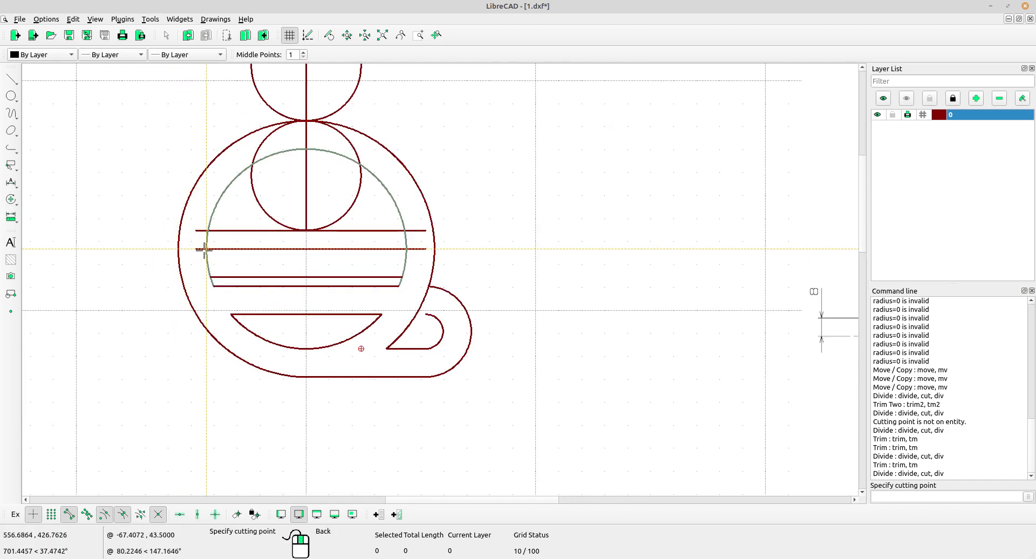
{"action": "scroll", "coordinate": [244, 269], "scroll_direction": "down", "scroll_amount": 3}
{"action": "scroll", "coordinate": [431, 288], "scroll_direction": "down", "scroll_amount": 2}
{"action": "middle_click_drag", "start_coordinate": [508, 317], "coordinate": [364, 303]}
{"action": "scroll", "coordinate": [202, 268], "scroll_direction": "up", "scroll_amount": 3}
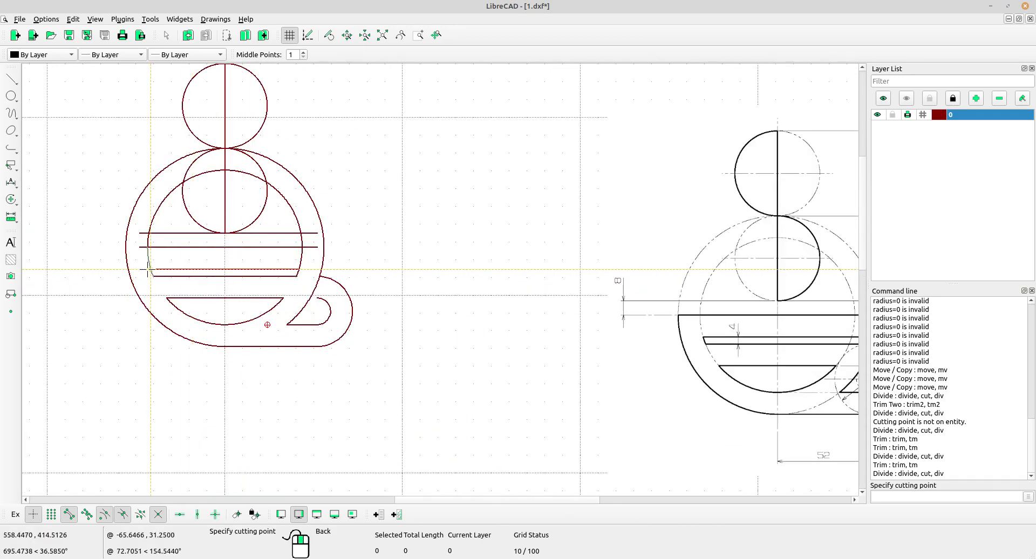
{"action": "left_click", "coordinate": [128, 267]}
{"action": "scroll", "coordinate": [378, 291], "scroll_direction": "down", "scroll_amount": 2}
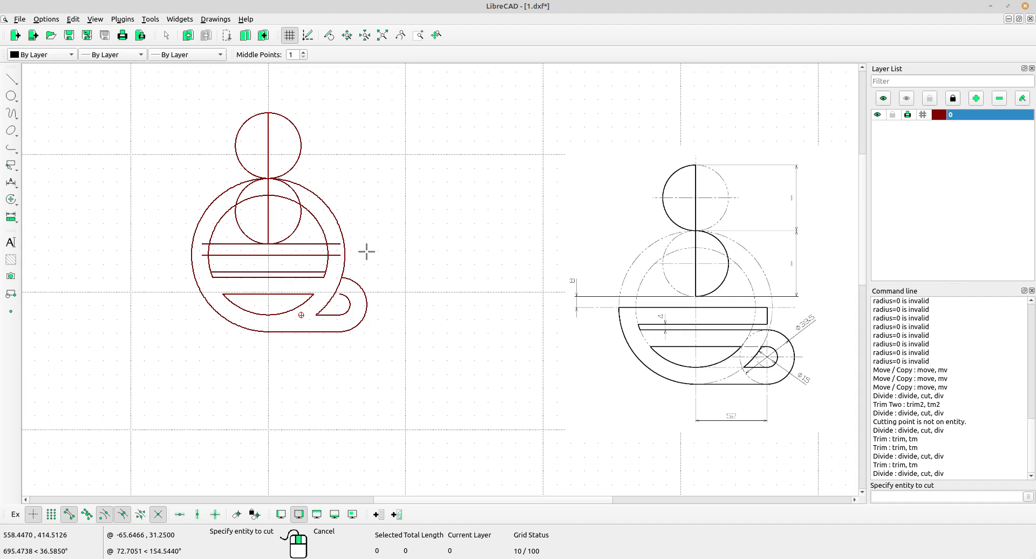
{"action": "scroll", "coordinate": [341, 263], "scroll_direction": "up", "scroll_amount": 2}
{"action": "left_click", "coordinate": [330, 259]}
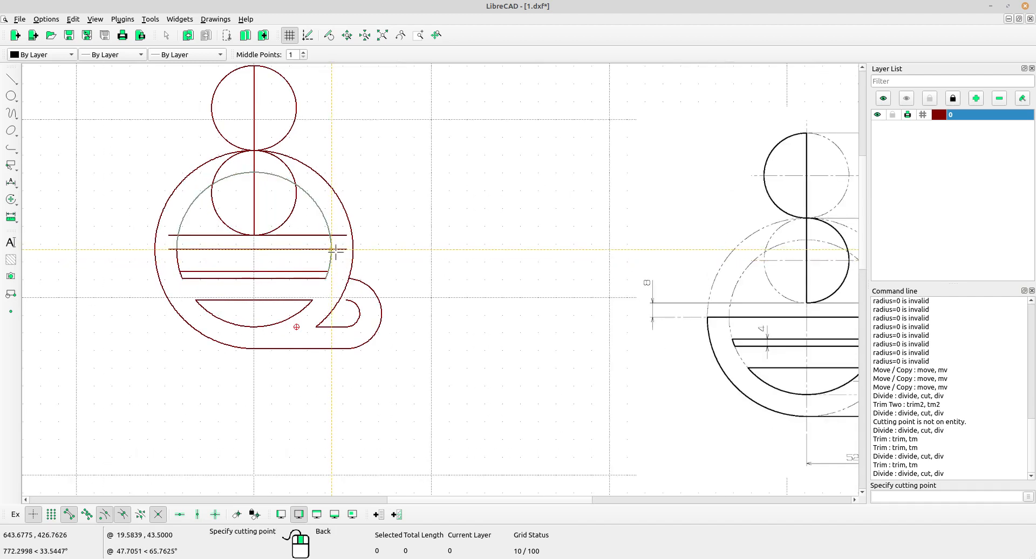
{"action": "left_click", "coordinate": [334, 251]}
{"action": "left_click", "coordinate": [330, 261]}
{"action": "left_click", "coordinate": [329, 268]}
{"action": "right_click", "coordinate": [392, 254]}
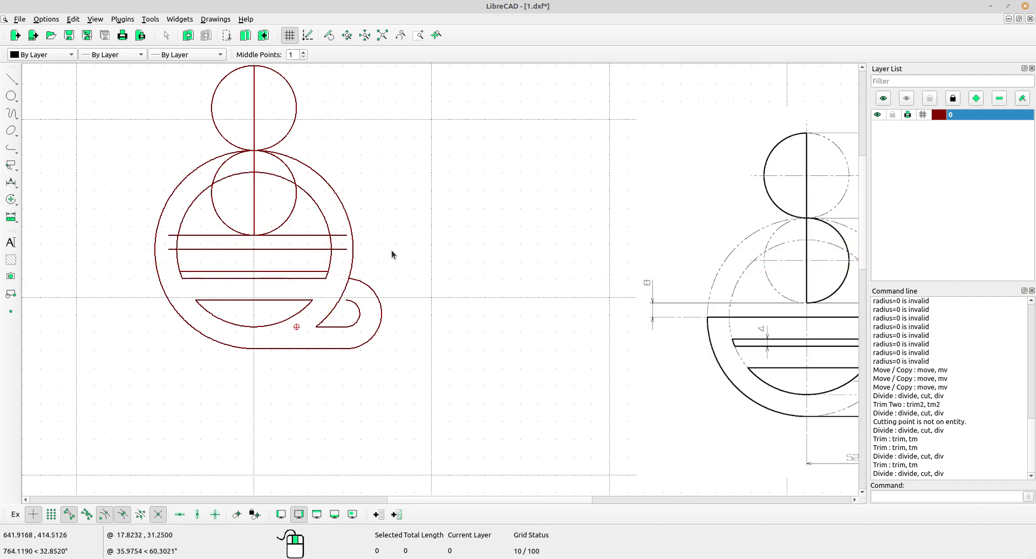
Copy the horizontal line through the large circles' centre 12.25 straight down onto the slot's upper line, keeping the original
{"action": "scroll", "coordinate": [335, 273], "scroll_direction": "up", "scroll_amount": 2}
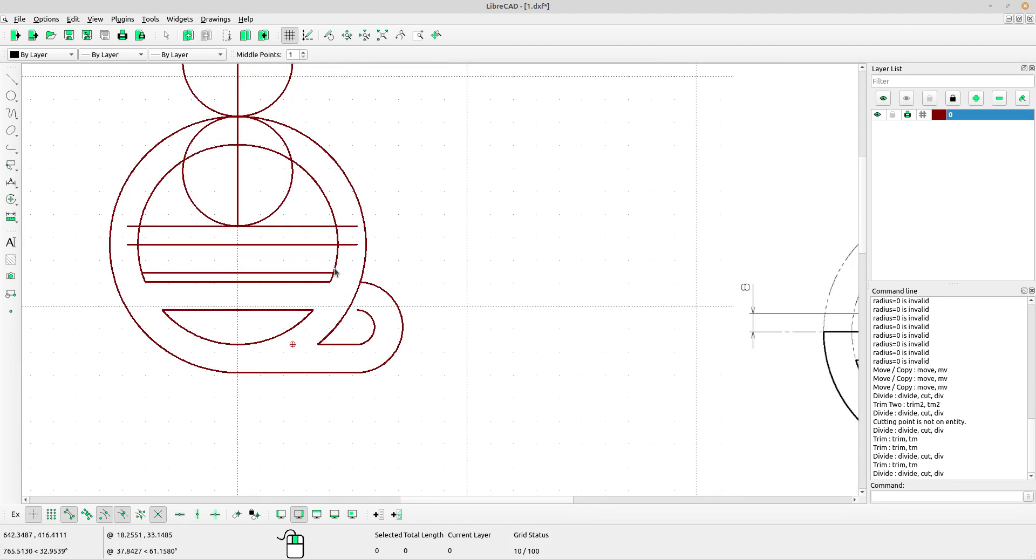
{"action": "scroll", "coordinate": [316, 265], "scroll_direction": "down", "scroll_amount": 3}
{"action": "middle_click_drag", "start_coordinate": [413, 293], "coordinate": [445, 297]}
{"action": "scroll", "coordinate": [395, 282], "scroll_direction": "up", "scroll_amount": 4}
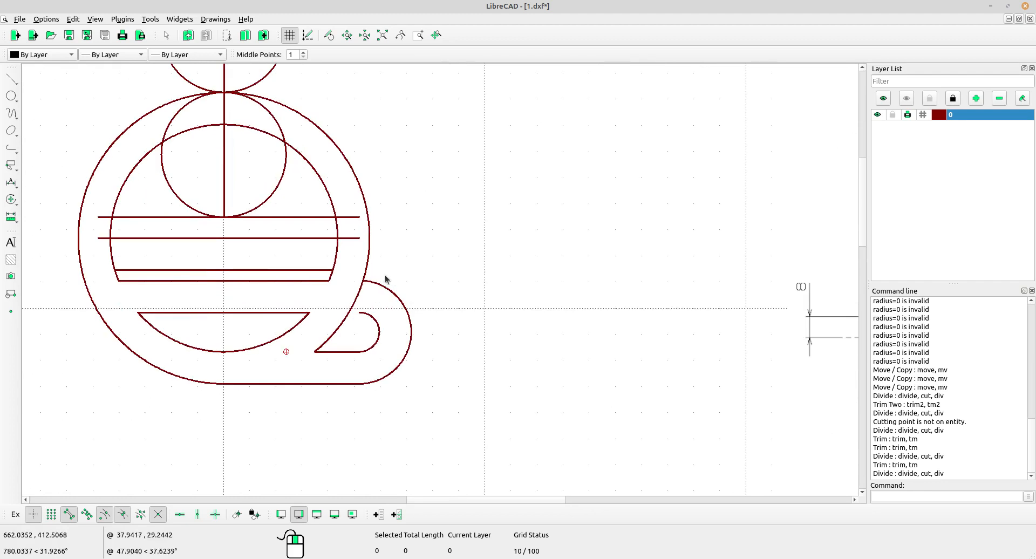
{"action": "scroll", "coordinate": [351, 266], "scroll_direction": "down", "scroll_amount": 3}
{"action": "middle_click_drag", "start_coordinate": [343, 263], "coordinate": [311, 260]}
{"action": "scroll", "coordinate": [385, 264], "scroll_direction": "up", "scroll_amount": 1}
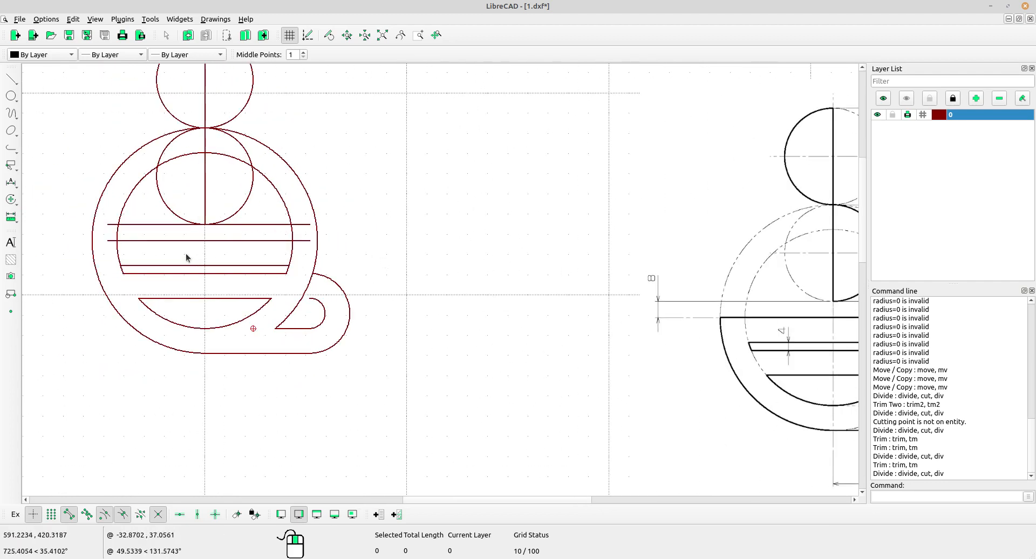
{"action": "left_click", "coordinate": [264, 241]}
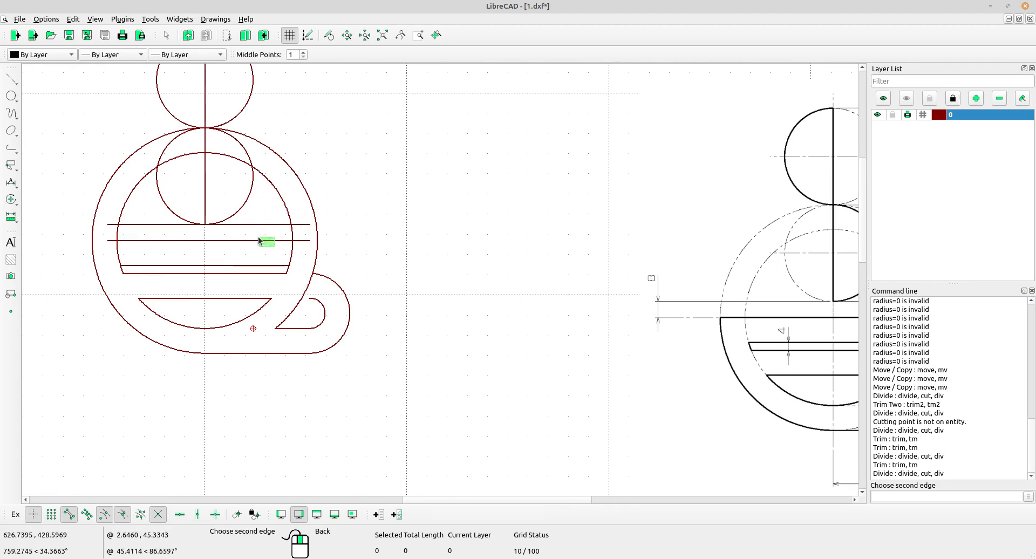
{"action": "left_click_drag", "start_coordinate": [258, 238], "coordinate": [258, 238]}
{"action": "left_click", "coordinate": [11, 201]}
{"action": "left_click", "coordinate": [34, 201]}
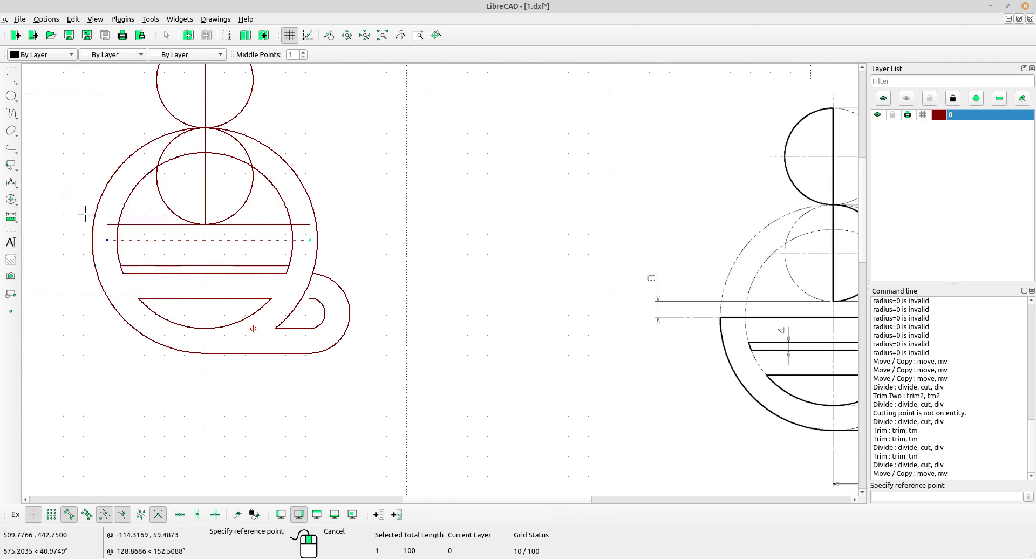
{"action": "scroll", "coordinate": [253, 252], "scroll_direction": "up", "scroll_amount": 3}
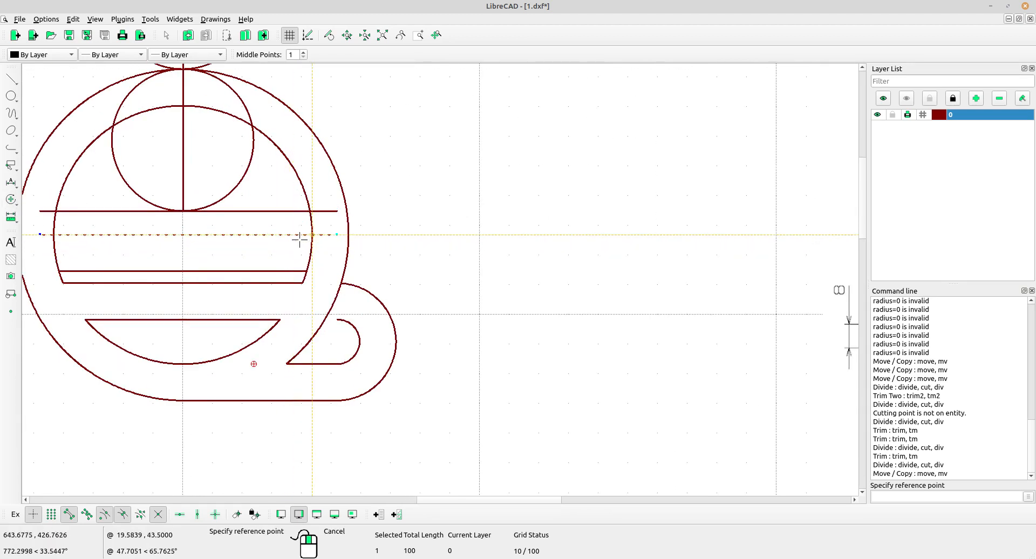
{"action": "left_click", "coordinate": [182, 234]}
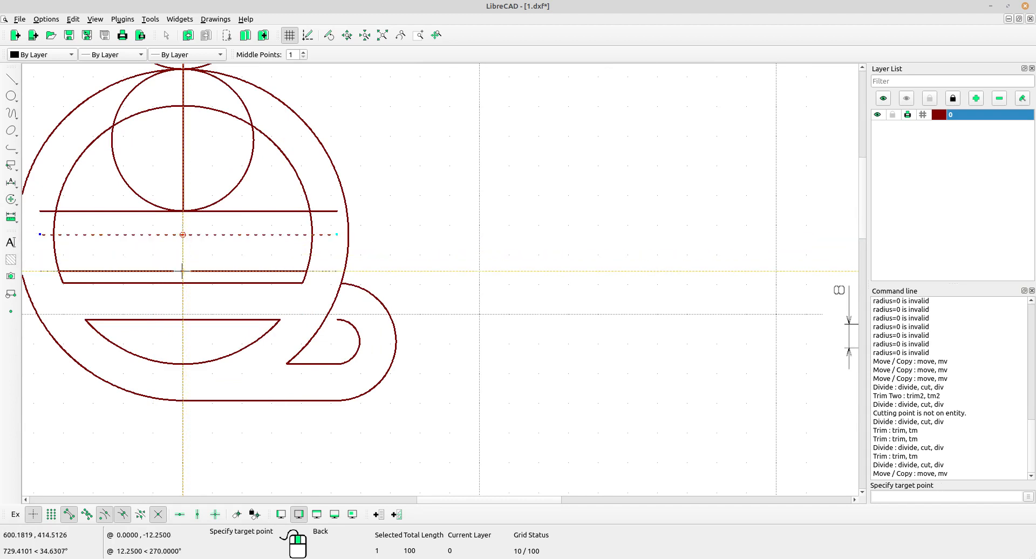
{"action": "left_click", "coordinate": [182, 270]}
{"action": "left_click", "coordinate": [572, 306]}
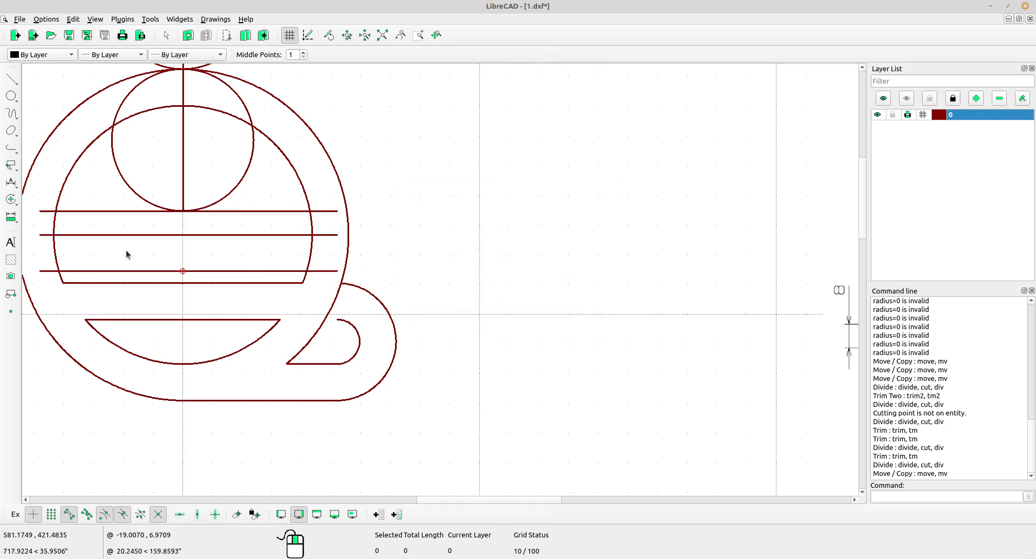
Trim the left end of the slot's upper line to the short inner arc at the slot's left side
{"action": "scroll", "coordinate": [227, 273], "scroll_direction": "down", "scroll_amount": 5}
{"action": "scroll", "coordinate": [229, 277], "scroll_direction": "up", "scroll_amount": 2}
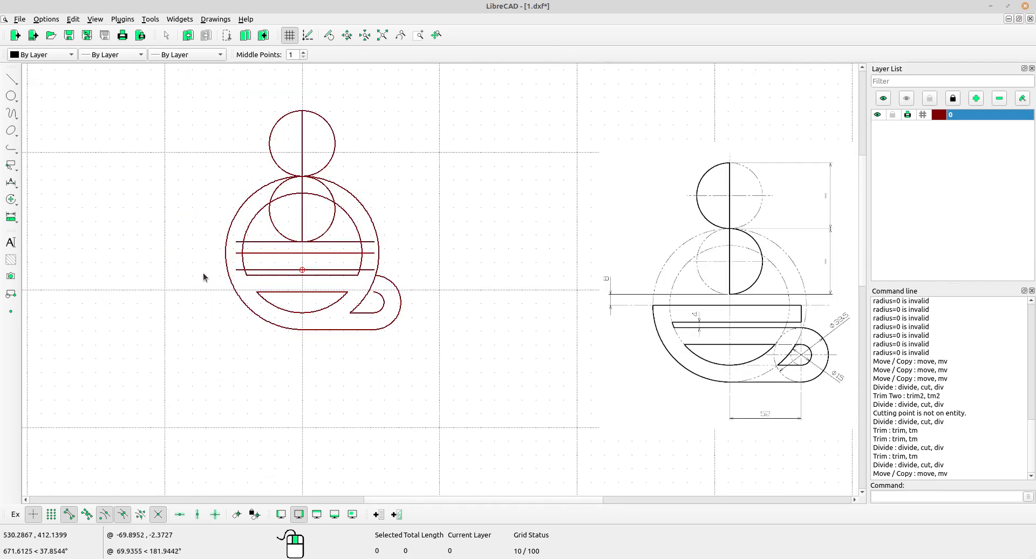
{"action": "scroll", "coordinate": [203, 273], "scroll_direction": "up", "scroll_amount": 1}
{"action": "left_click", "coordinate": [11, 200]}
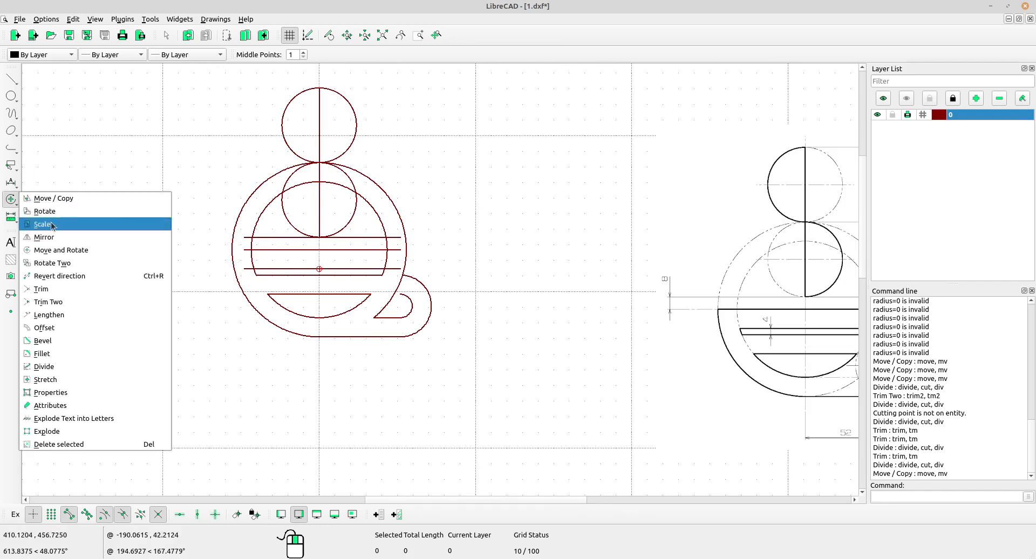
{"action": "left_click", "coordinate": [56, 282]}
{"action": "scroll", "coordinate": [302, 260], "scroll_direction": "up", "scroll_amount": 4}
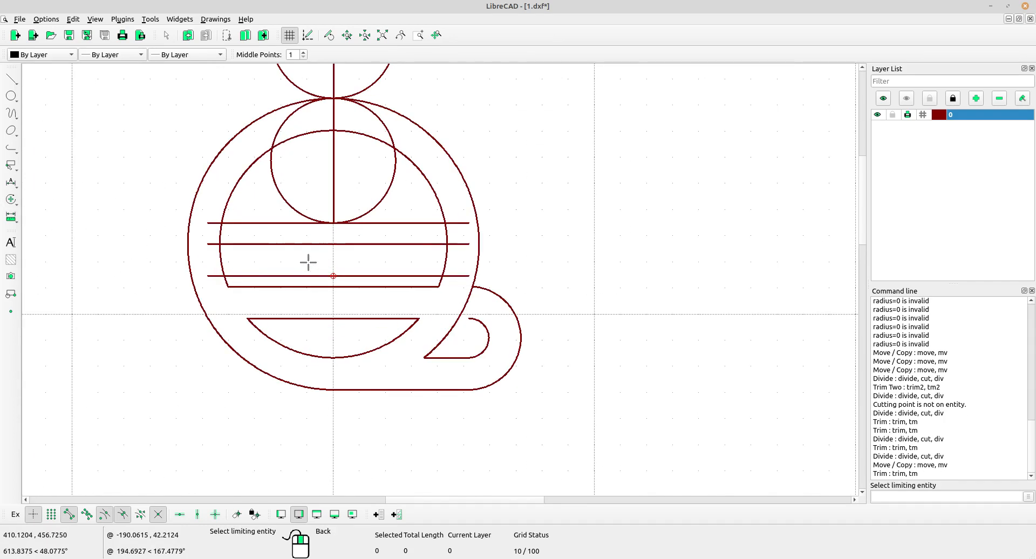
{"action": "left_click", "coordinate": [227, 263]}
{"action": "scroll", "coordinate": [240, 262], "scroll_direction": "up", "scroll_amount": 4}
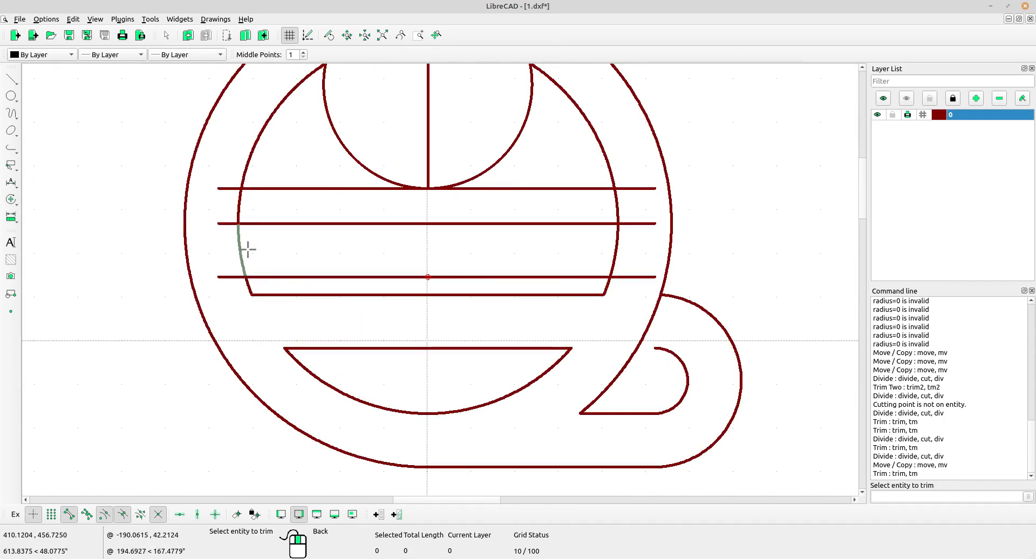
{"action": "scroll", "coordinate": [426, 259], "scroll_direction": "down", "scroll_amount": 7}
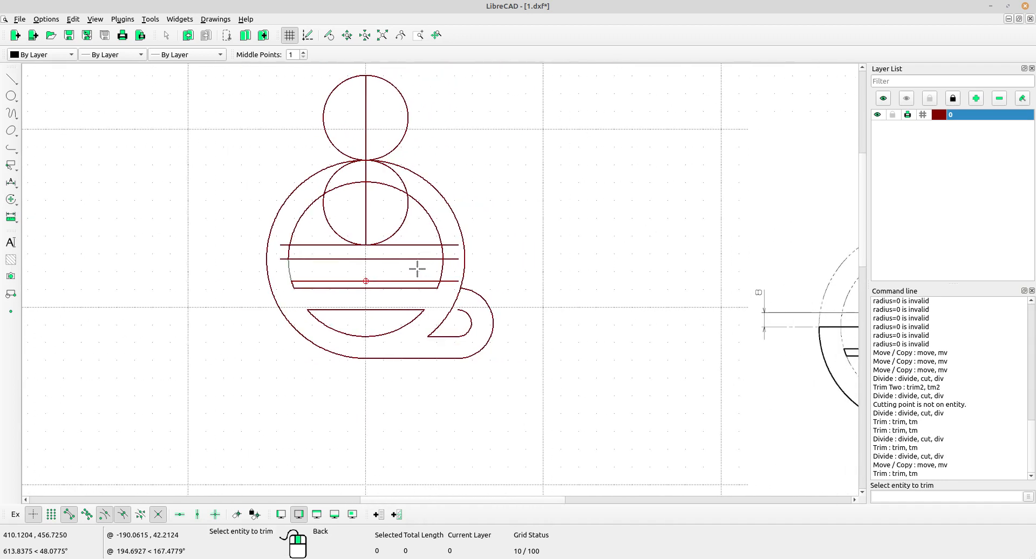
{"action": "right_click", "coordinate": [428, 267]}
{"action": "right_click", "coordinate": [432, 272]}
Delete the two short inner-circle arcs between the horizontal centre line and the slot's upper line
{"action": "left_click_drag", "start_coordinate": [449, 274], "coordinate": [423, 268]}
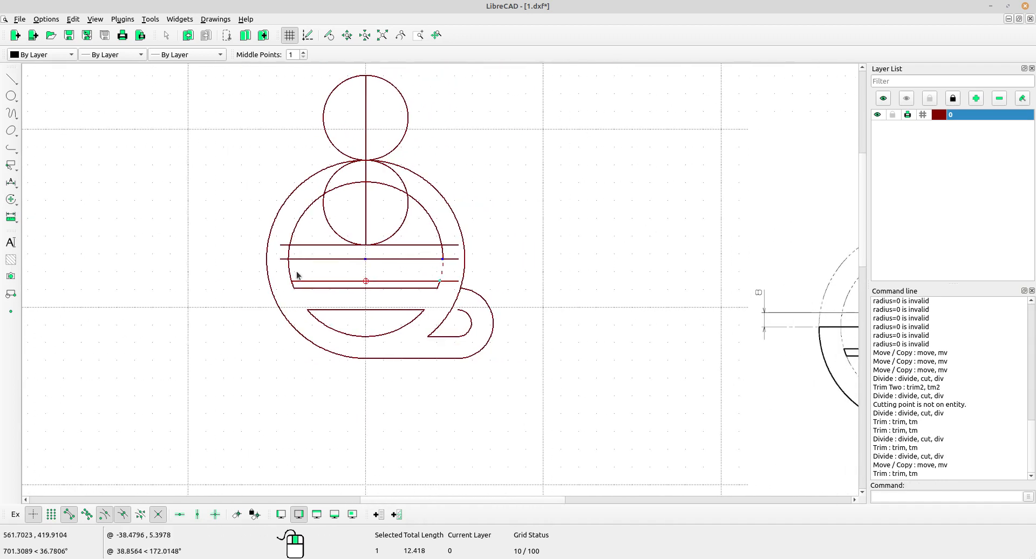
{"action": "left_click_drag", "start_coordinate": [298, 273], "coordinate": [281, 268]}
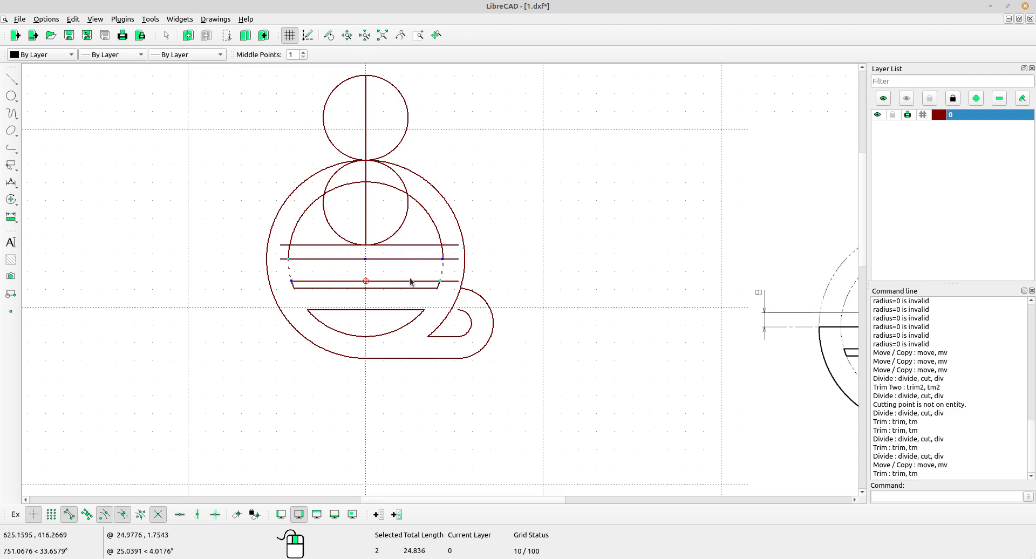
{"action": "scroll", "coordinate": [418, 280], "scroll_direction": "up", "scroll_amount": 2}
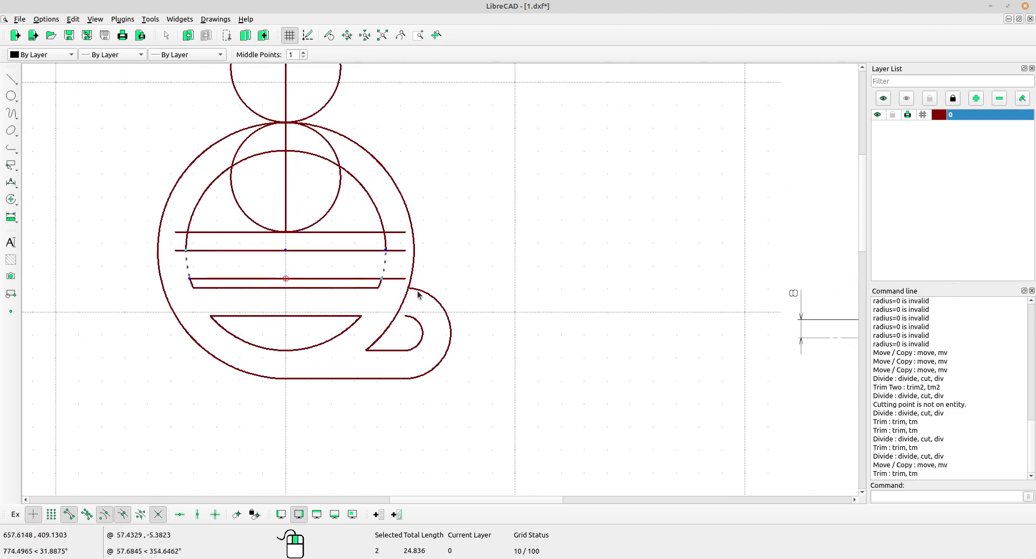
{"action": "scroll", "coordinate": [432, 267], "scroll_direction": "down", "scroll_amount": 2}
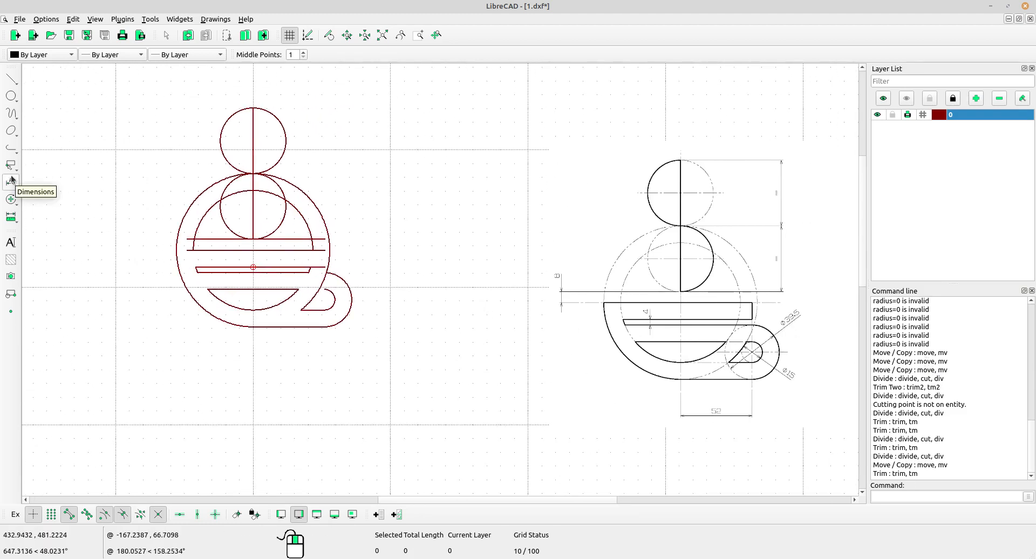
Draw a vertical line joining the right ends of the horizontal centre line and the slot's upper line
{"action": "left_click", "coordinate": [11, 199]}
{"action": "left_click", "coordinate": [11, 79]}
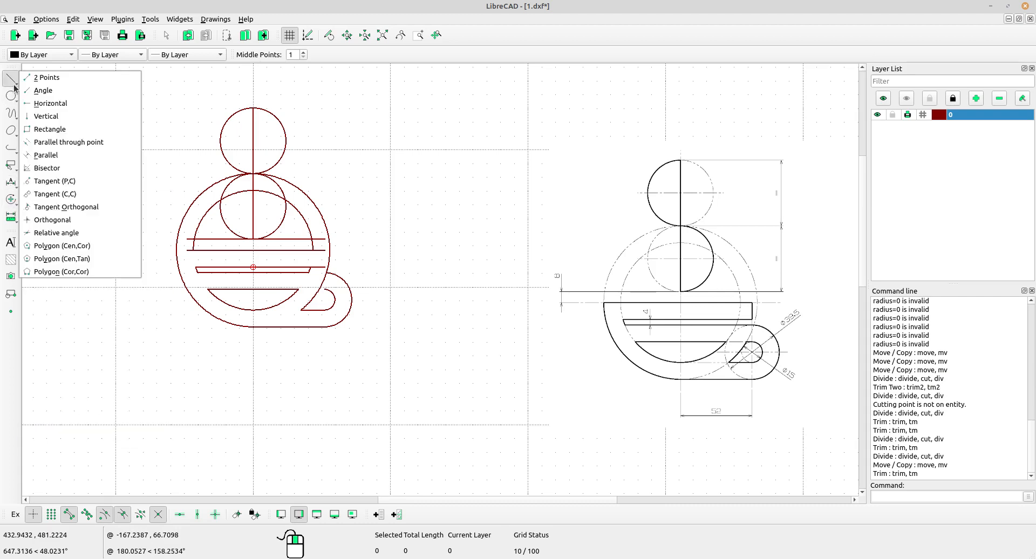
{"action": "left_click", "coordinate": [49, 75]}
{"action": "scroll", "coordinate": [382, 268], "scroll_direction": "up", "scroll_amount": 5}
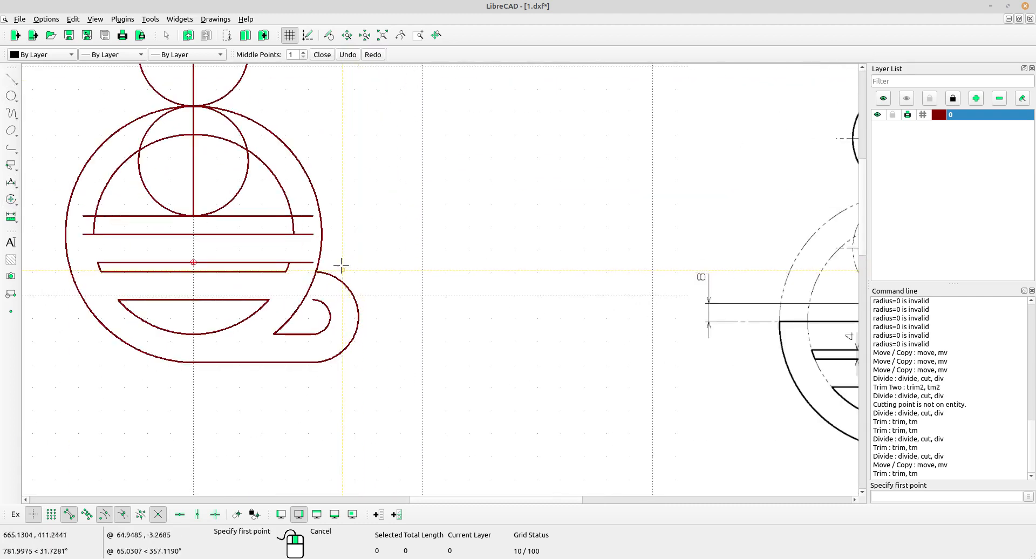
{"action": "left_click", "coordinate": [309, 216]}
{"action": "left_click", "coordinate": [309, 262]}
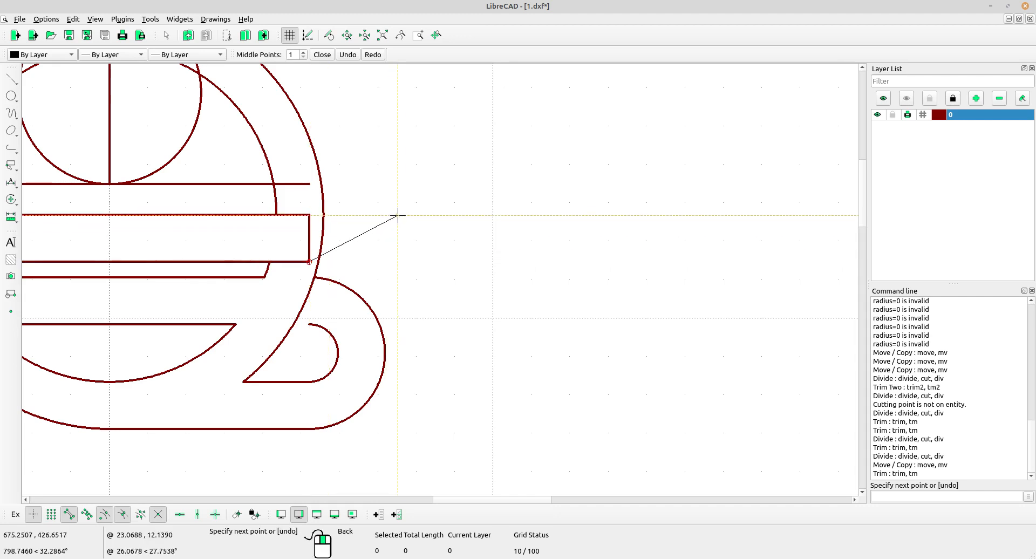
{"action": "right_click", "coordinate": [398, 213]}
Delete the horizontal line tangent to the underside of the lower small circle
{"action": "scroll", "coordinate": [410, 204], "scroll_direction": "down", "scroll_amount": 2}
{"action": "scroll", "coordinate": [411, 204], "scroll_direction": "down", "scroll_amount": 3}
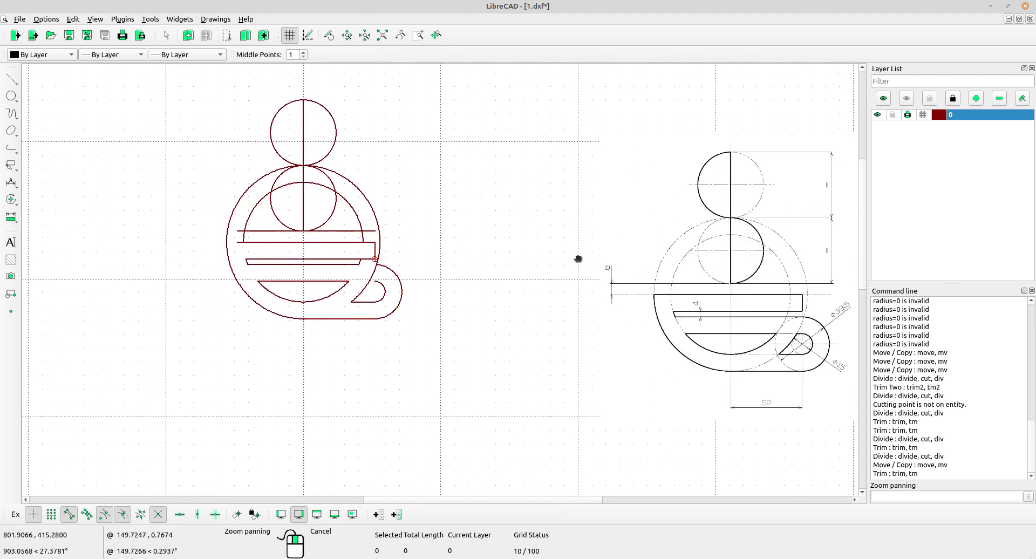
{"action": "right_click", "coordinate": [415, 228]}
{"action": "scroll", "coordinate": [404, 231], "scroll_direction": "up", "scroll_amount": 1}
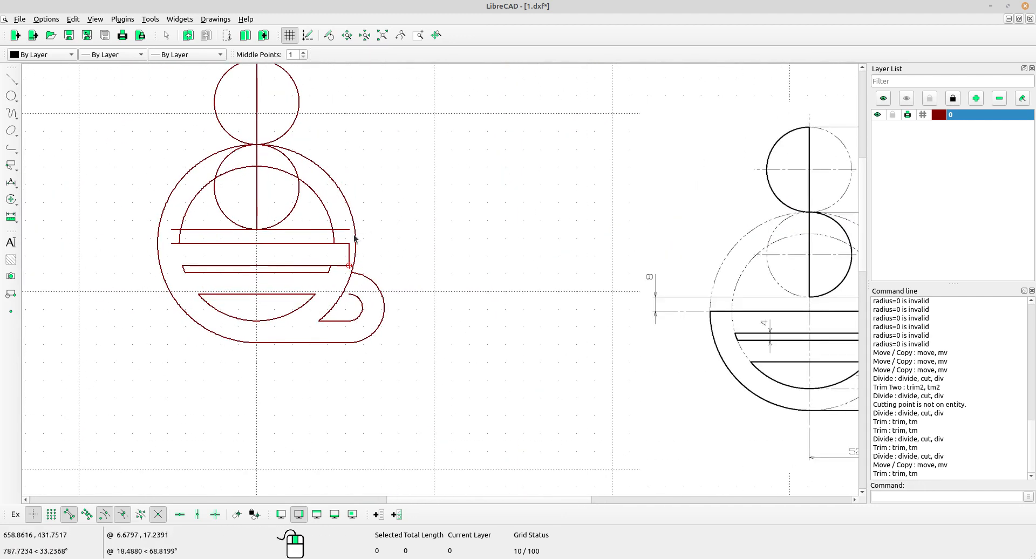
{"action": "middle_click_drag", "start_coordinate": [390, 232], "coordinate": [325, 249]}
{"action": "scroll", "coordinate": [324, 246], "scroll_direction": "down", "scroll_amount": 1}
{"action": "scroll", "coordinate": [283, 242], "scroll_direction": "up", "scroll_amount": 2}
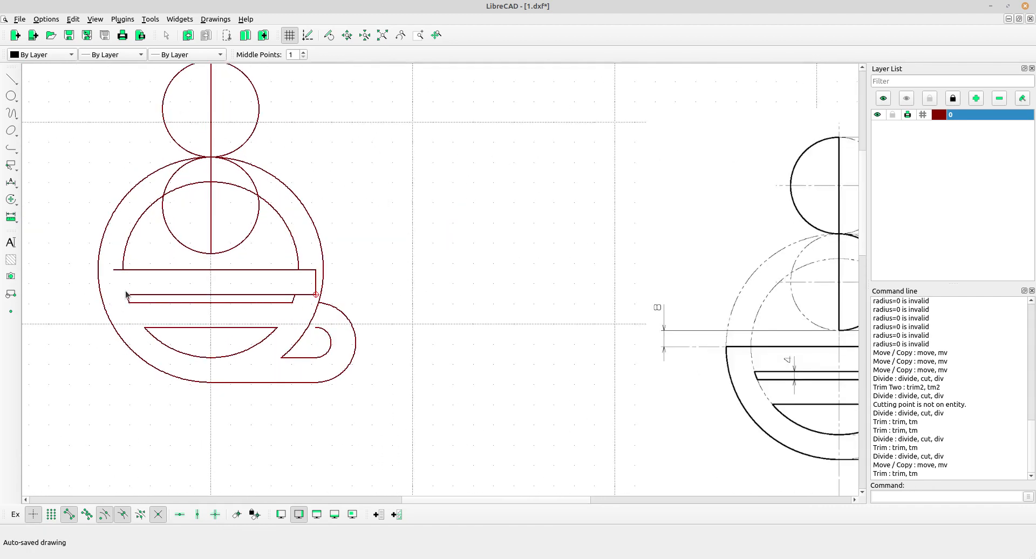
Extend the left end of the cup's rim line to the outer large arc with Trim
{"action": "mouse_move", "coordinate": [218, 308]}
{"action": "middle_mouse_down"}
{"action": "mouse_move", "coordinate": [173, 273]}
{"action": "mouse_move", "coordinate": [333, 304]}
{"action": "middle_mouse_up"}
{"action": "left_click", "coordinate": [10, 199]}
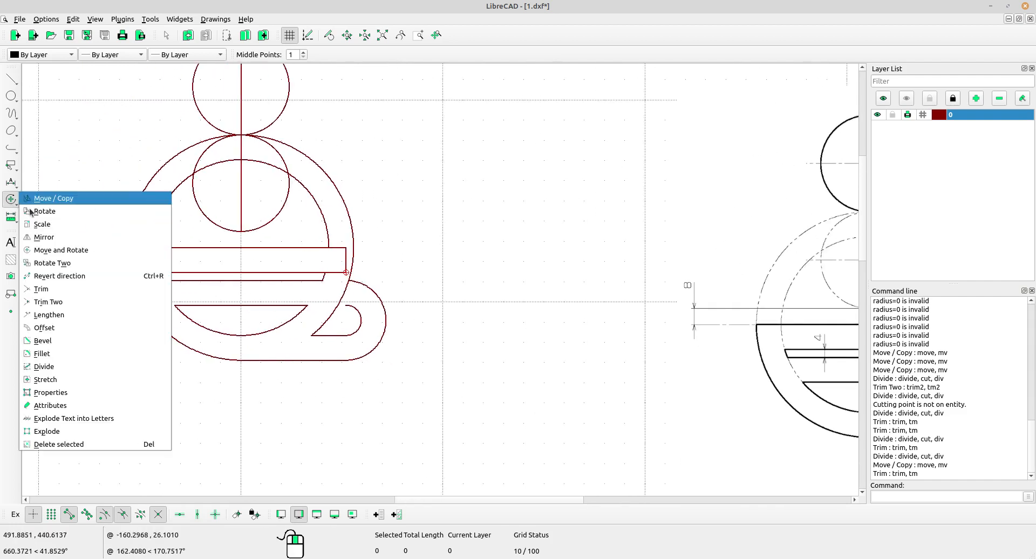
{"action": "left_click", "coordinate": [47, 290]}
{"action": "left_click", "coordinate": [129, 220]}
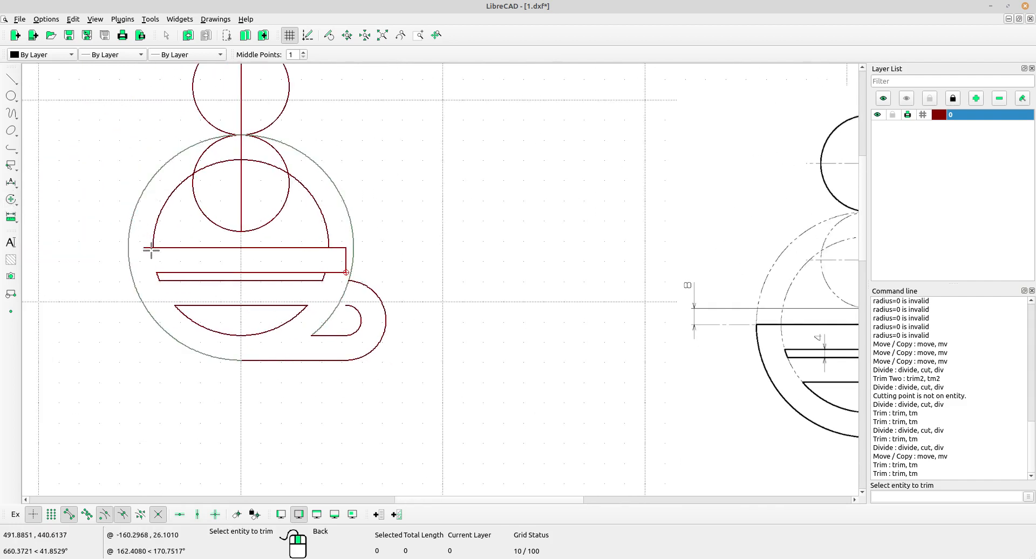
{"action": "scroll", "coordinate": [151, 250], "scroll_direction": "up", "scroll_amount": 3}
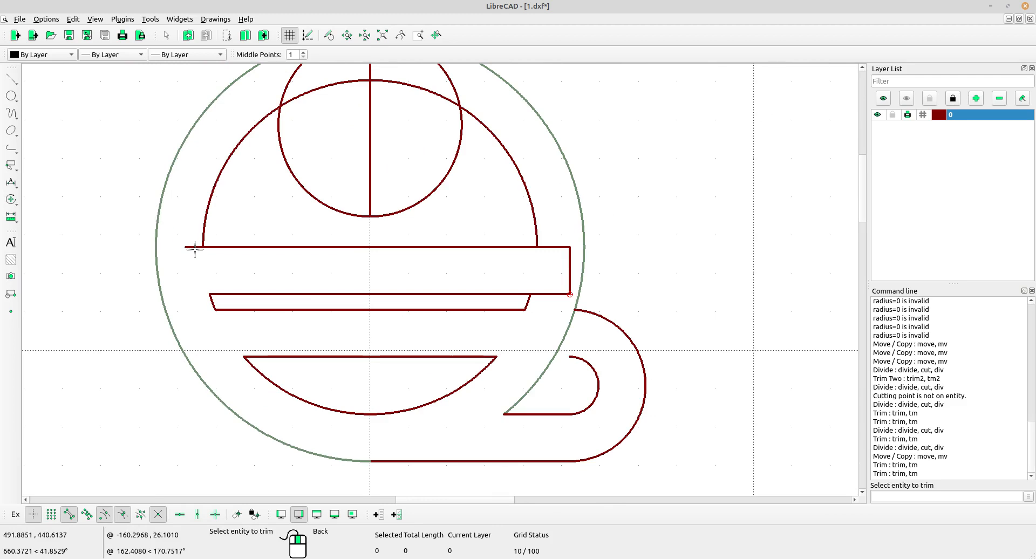
{"action": "left_click", "coordinate": [195, 249]}
{"action": "scroll", "coordinate": [176, 235], "scroll_direction": "down", "scroll_amount": 8}
{"action": "scroll", "coordinate": [408, 246], "scroll_direction": "up", "scroll_amount": 3}
{"action": "right_click", "coordinate": [408, 246]}
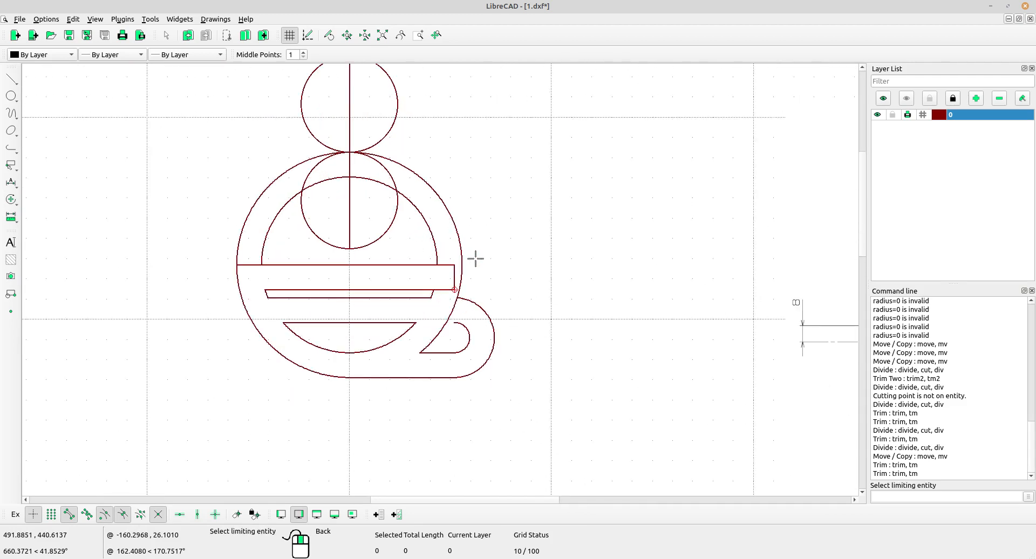
{"action": "middle_click_drag", "start_coordinate": [463, 259], "coordinate": [282, 227]}
{"action": "right_click", "coordinate": [282, 227]}
Extend the right end of the cup's rim line to the outer large arc with Trim
{"action": "scroll", "coordinate": [282, 227], "scroll_direction": "up", "scroll_amount": 11}
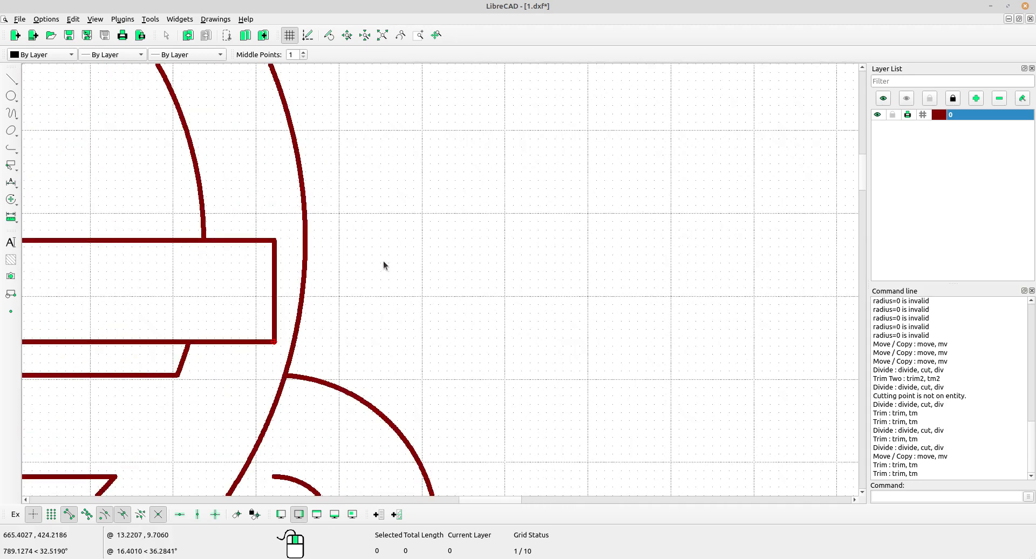
{"action": "left_click", "coordinate": [10, 199]}
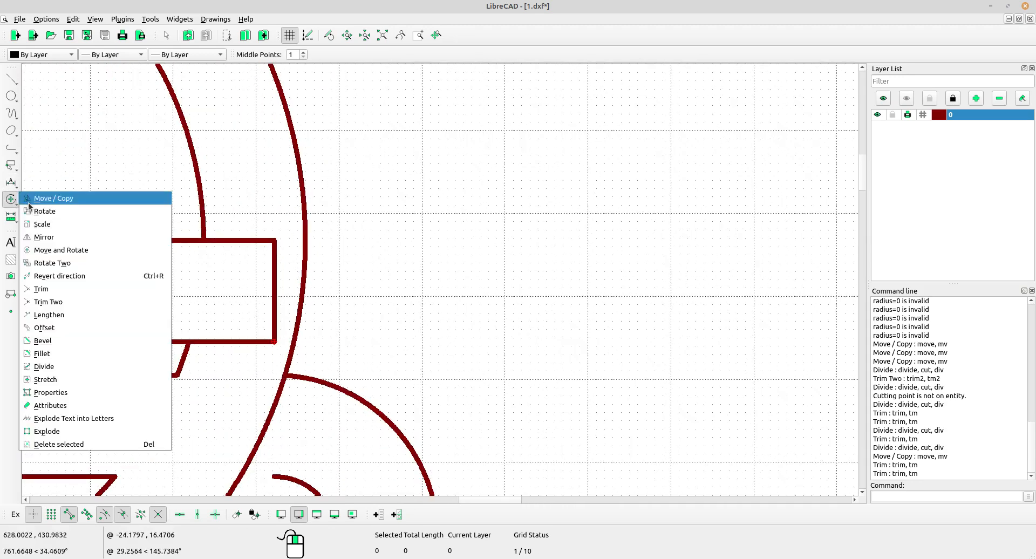
{"action": "left_click", "coordinate": [45, 288]}
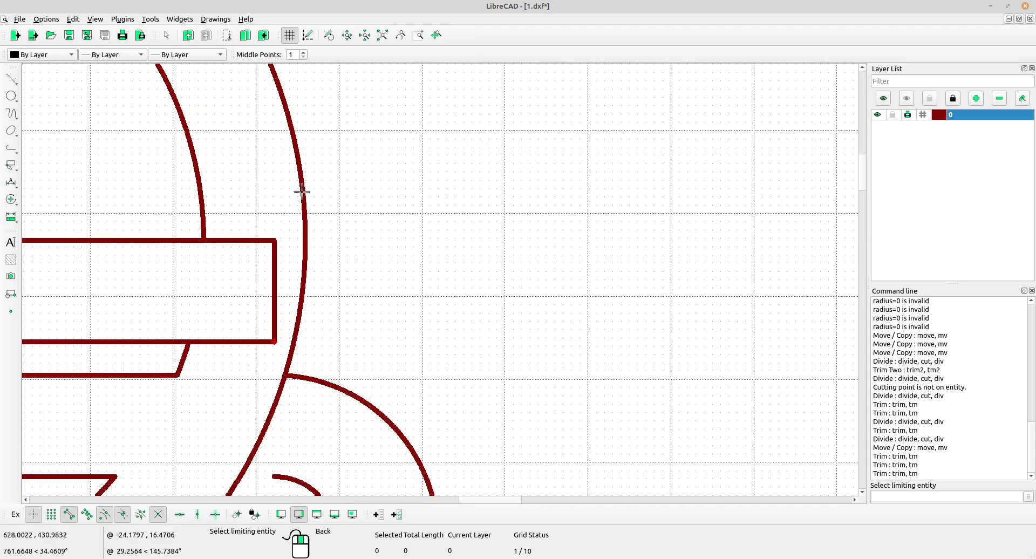
{"action": "left_click", "coordinate": [302, 192]}
{"action": "scroll", "coordinate": [439, 224], "scroll_direction": "down", "scroll_amount": 12}
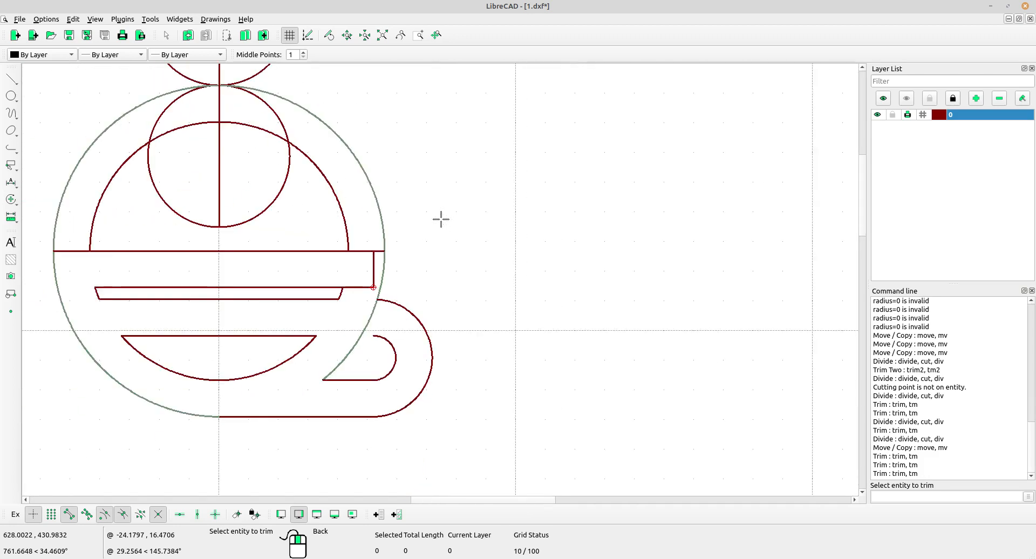
{"action": "right_click", "coordinate": [447, 208]}
Try to trim the outer large arc to the cup's rim line, and undo the trim
{"action": "middle_click_drag", "start_coordinate": [587, 264], "coordinate": [389, 308]}
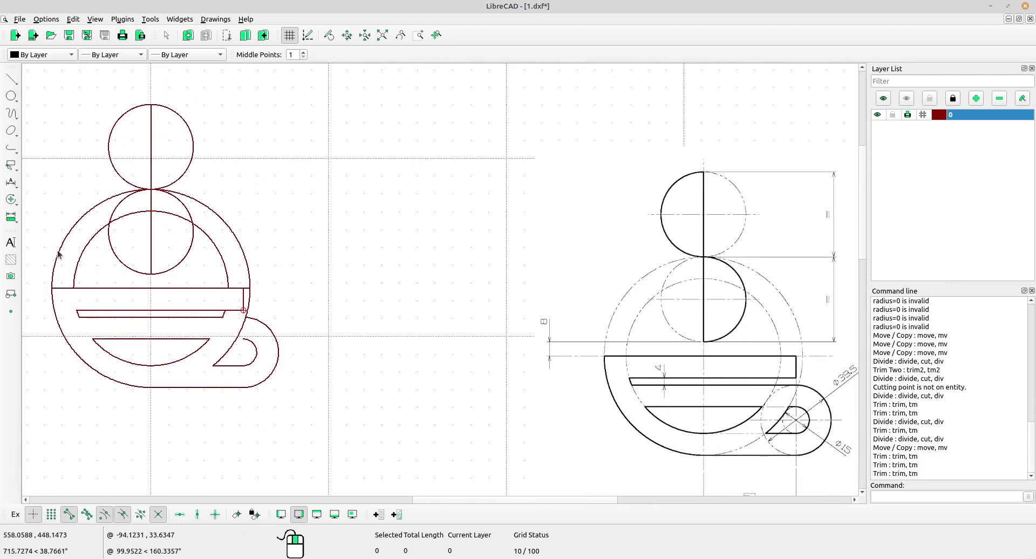
{"action": "left_click", "coordinate": [11, 200]}
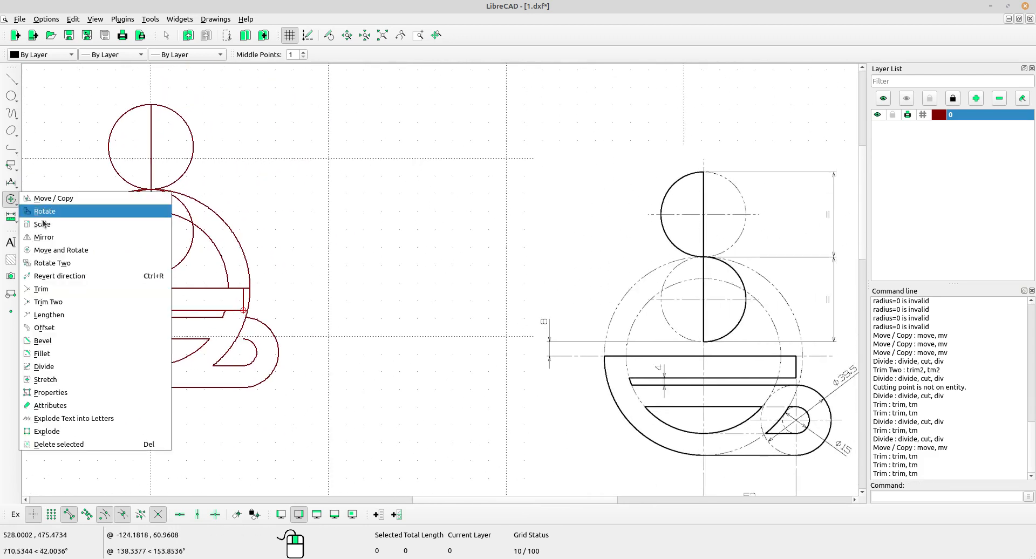
{"action": "left_click", "coordinate": [52, 289]}
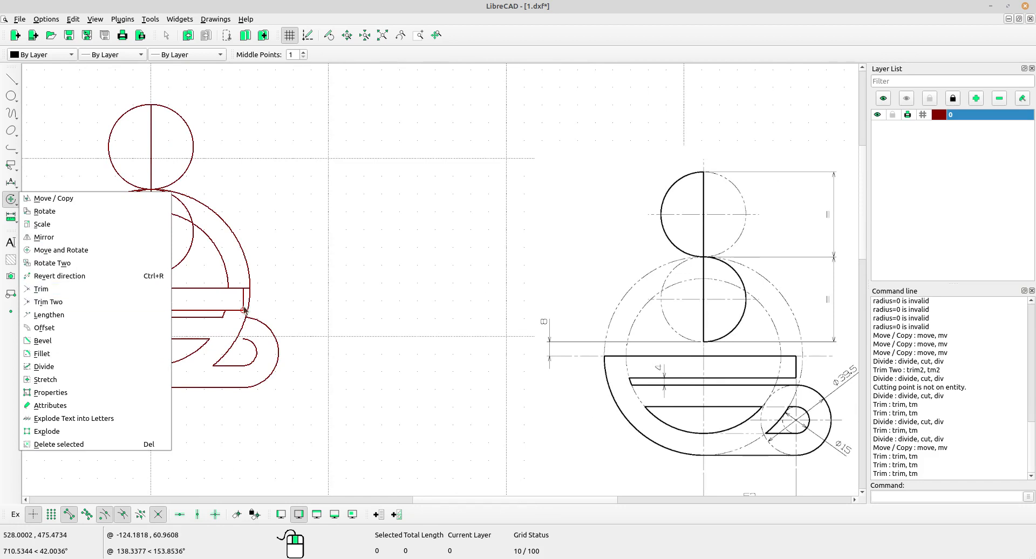
{"action": "left_click", "coordinate": [178, 288]}
{"action": "key", "text": "Escape"}
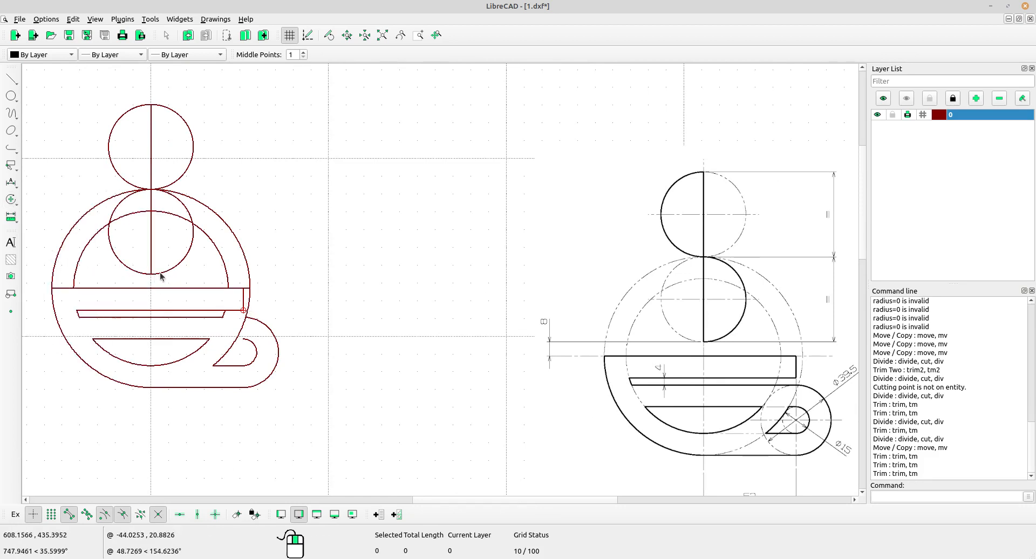
{"action": "left_click", "coordinate": [10, 217]}
{"action": "left_click", "coordinate": [59, 282]}
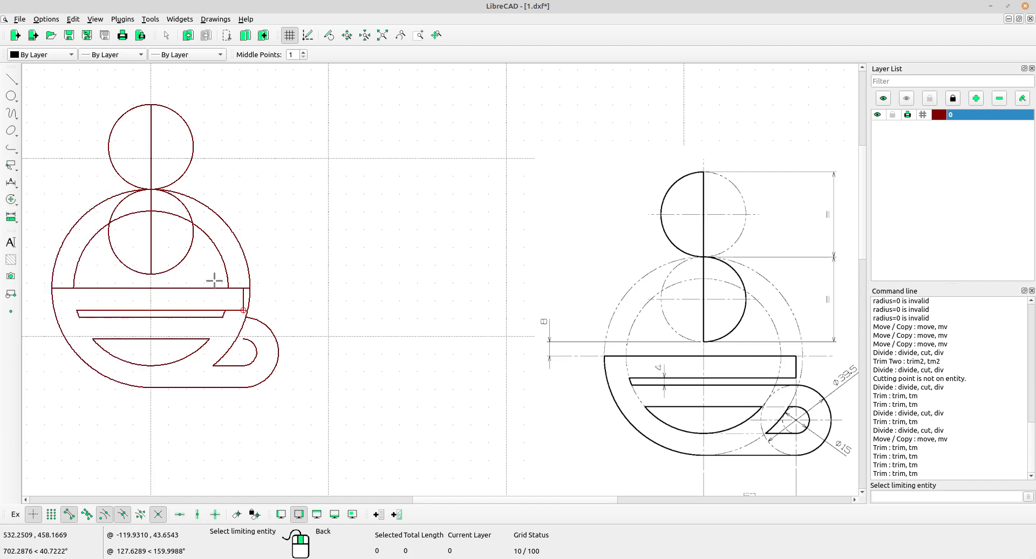
{"action": "left_click", "coordinate": [200, 288]}
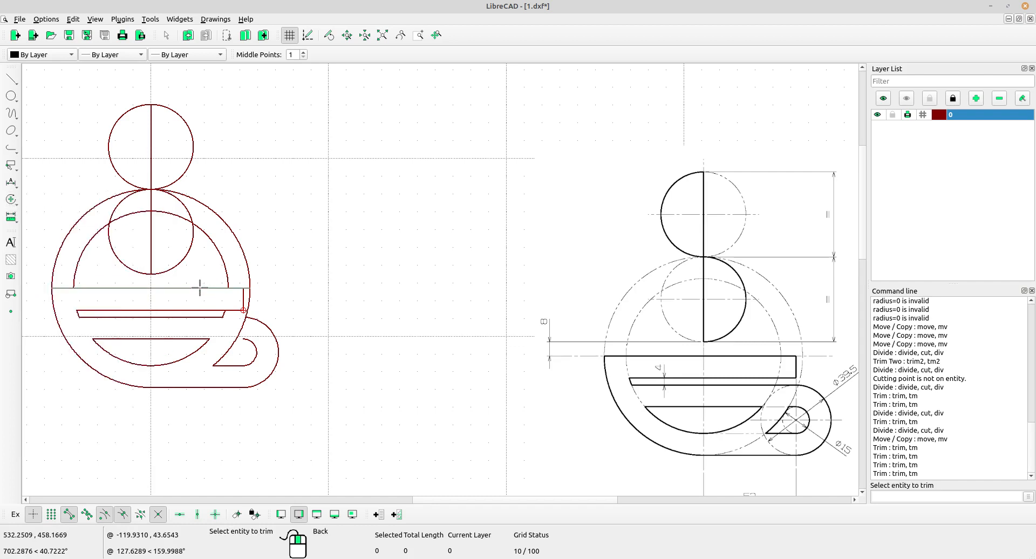
{"action": "left_click", "coordinate": [250, 294]}
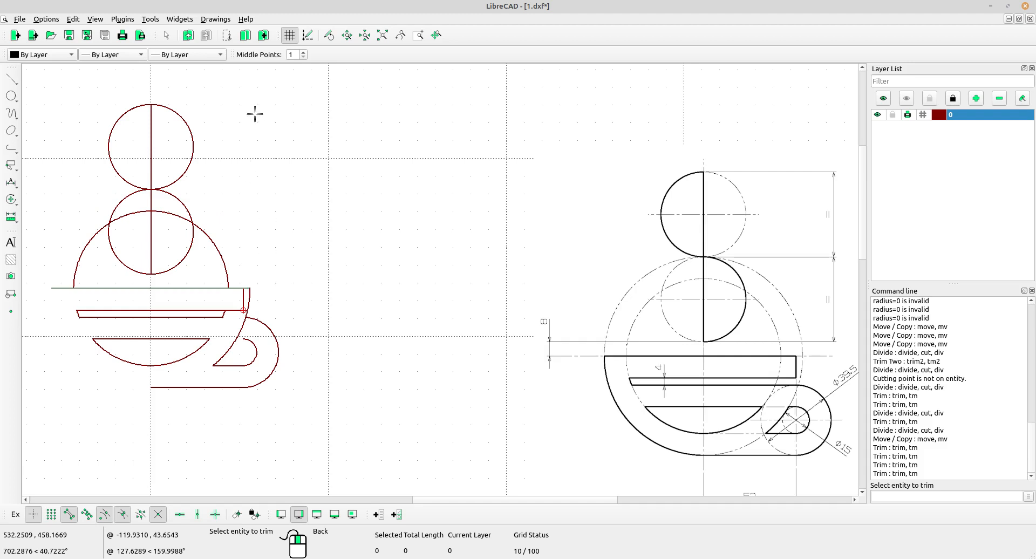
{"action": "left_click", "coordinate": [191, 39]}
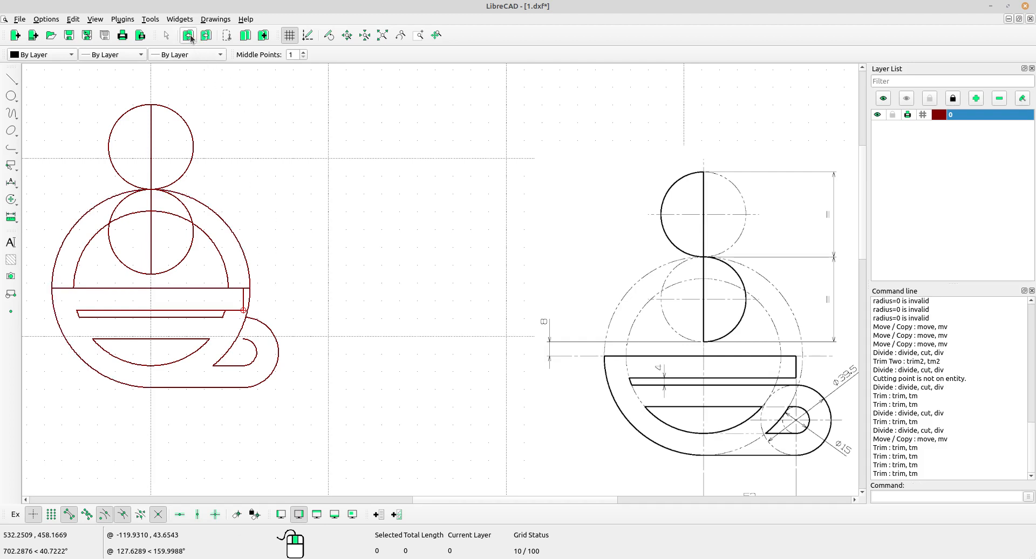
Divide the outer large arc at the right end of the cup's rim line
{"action": "scroll", "coordinate": [101, 282], "scroll_direction": "up", "scroll_amount": 10}
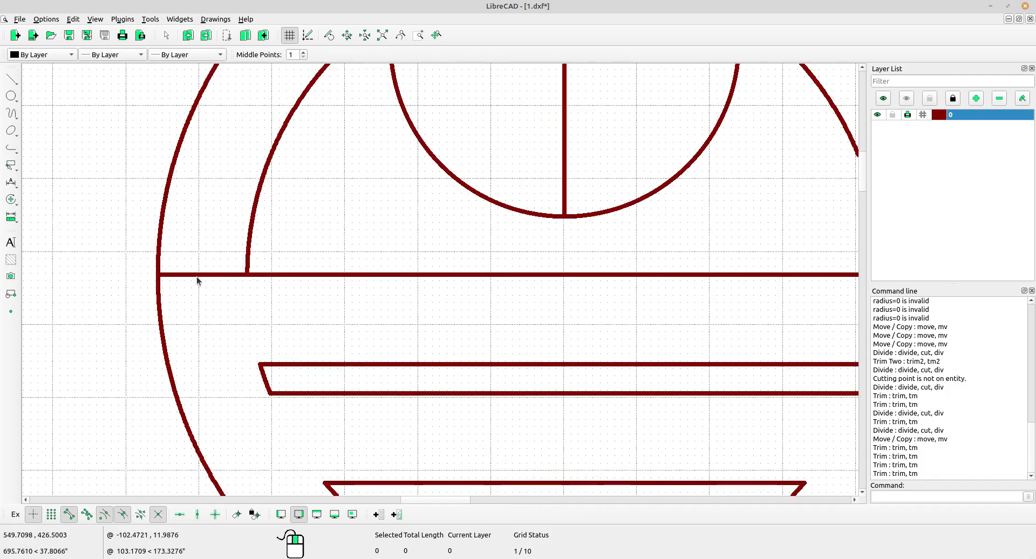
{"action": "scroll", "coordinate": [197, 280], "scroll_direction": "down", "scroll_amount": 10}
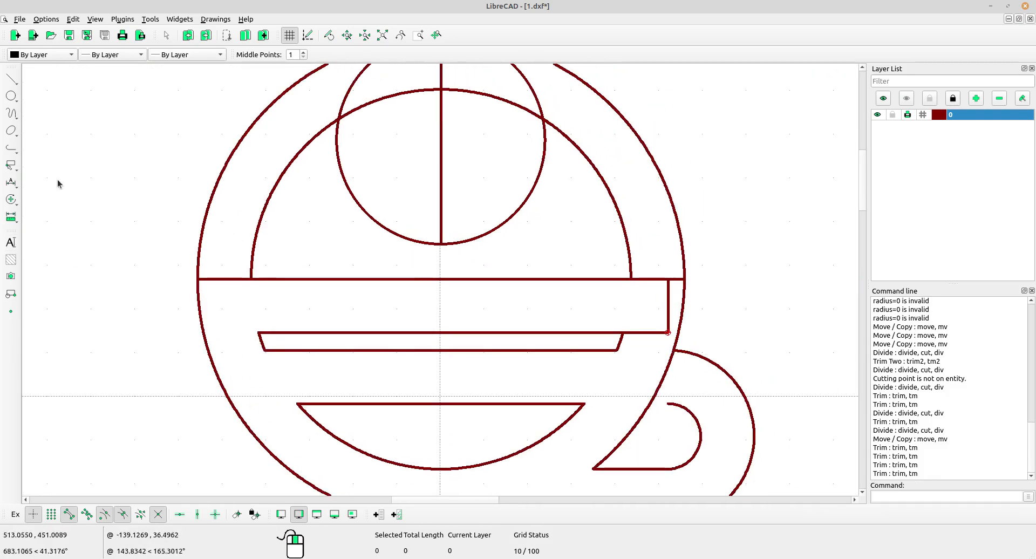
{"action": "left_click", "coordinate": [11, 199]}
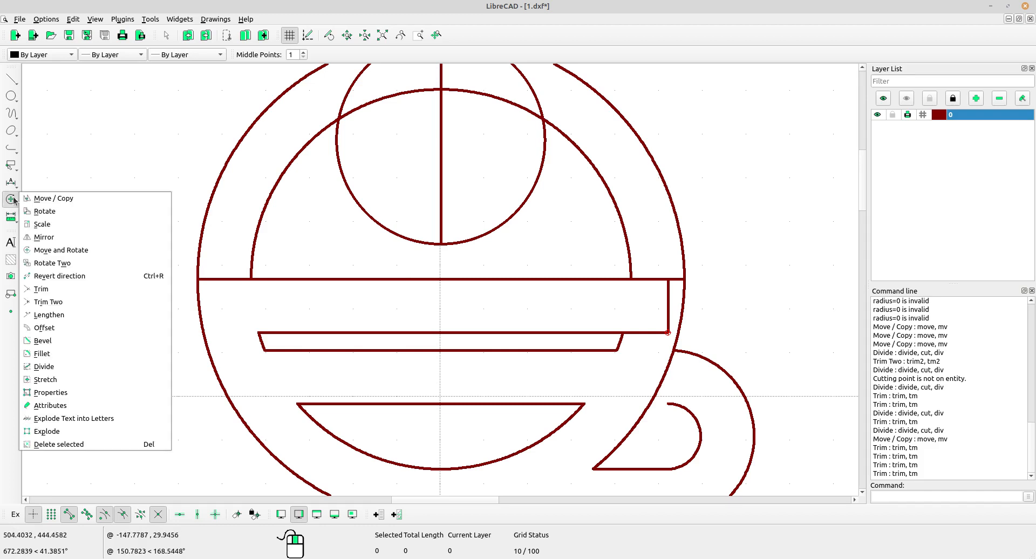
{"action": "left_click", "coordinate": [53, 366]}
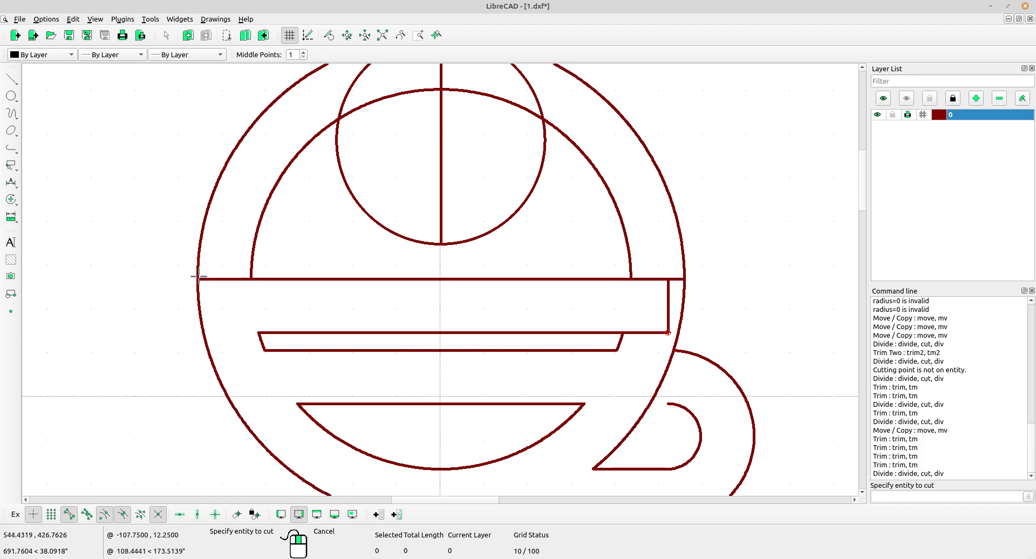
{"action": "left_click", "coordinate": [682, 266]}
{"action": "left_click", "coordinate": [681, 279]}
{"action": "scroll", "coordinate": [696, 259], "scroll_direction": "down", "scroll_amount": 4}
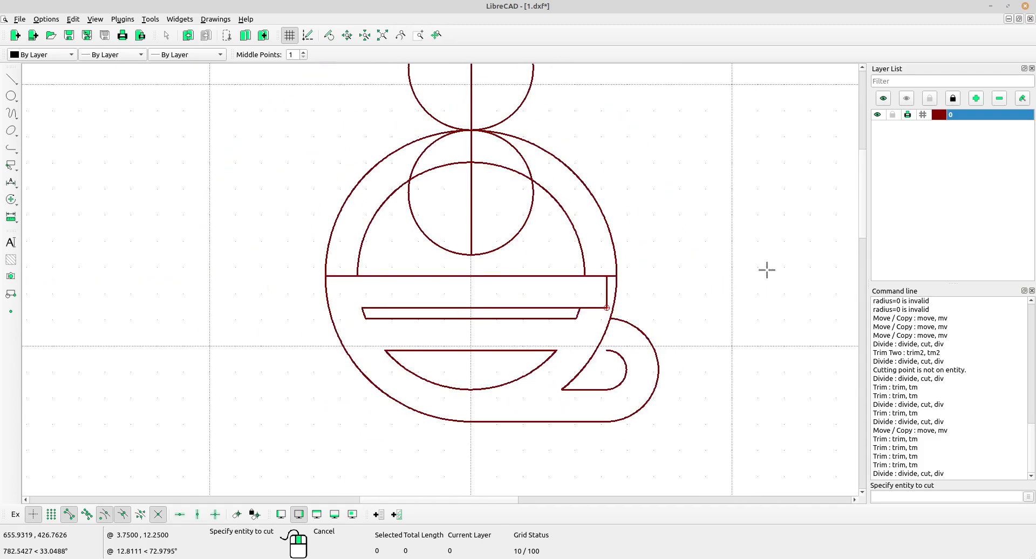
{"action": "middle_click_drag", "start_coordinate": [765, 270], "coordinate": [614, 271]}
{"action": "right_click", "coordinate": [492, 249]}
Delete the upper halves of the outer and inner large arcs above the cup's rim line
{"action": "left_click_drag", "start_coordinate": [465, 223], "coordinate": [449, 223]}
{"action": "scroll", "coordinate": [517, 268], "scroll_direction": "down", "scroll_amount": 3}
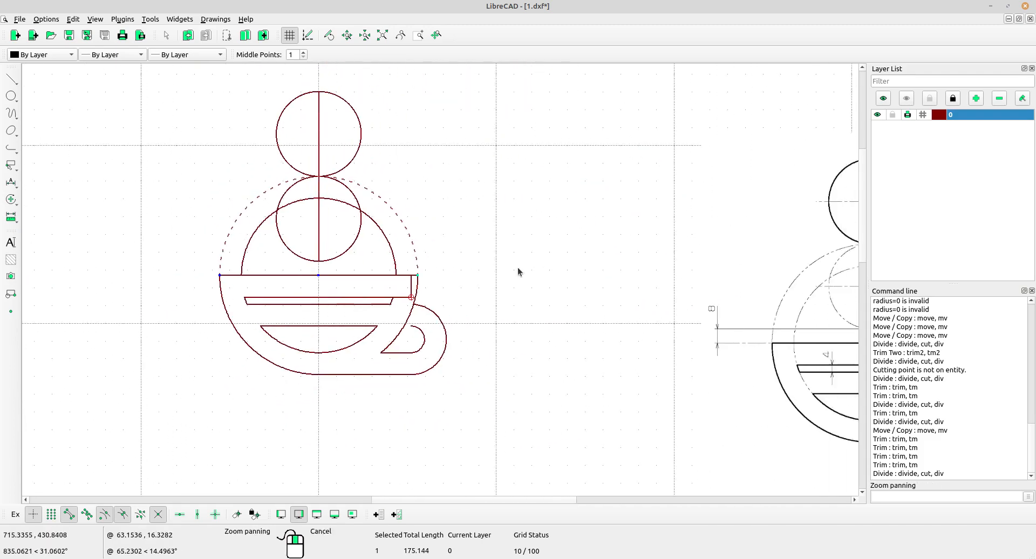
{"action": "key", "text": "Delete"}
{"action": "mouse_move", "coordinate": [501, 258]}
{"action": "middle_mouse_down"}
{"action": "mouse_move", "coordinate": [414, 229]}
{"action": "mouse_move", "coordinate": [383, 251]}
{"action": "mouse_move", "coordinate": [346, 248]}
{"action": "middle_mouse_up"}
{"action": "left_click", "coordinate": [300, 222]}
{"action": "key", "text": "Delete"}
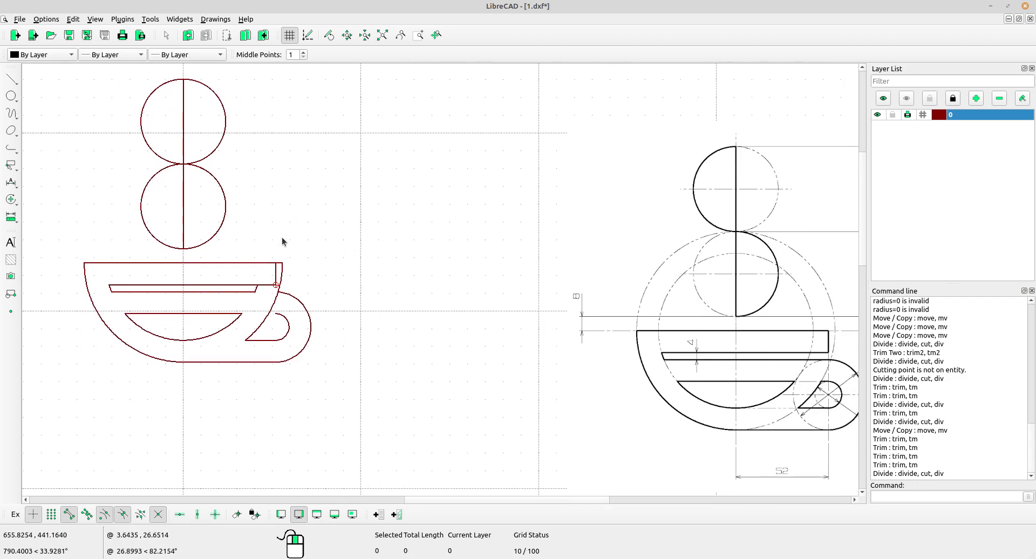
Extend the lower line of the narrow stripe to the cup's right-hand arc with Trim
{"action": "scroll", "coordinate": [321, 281], "scroll_direction": "up", "scroll_amount": 3}
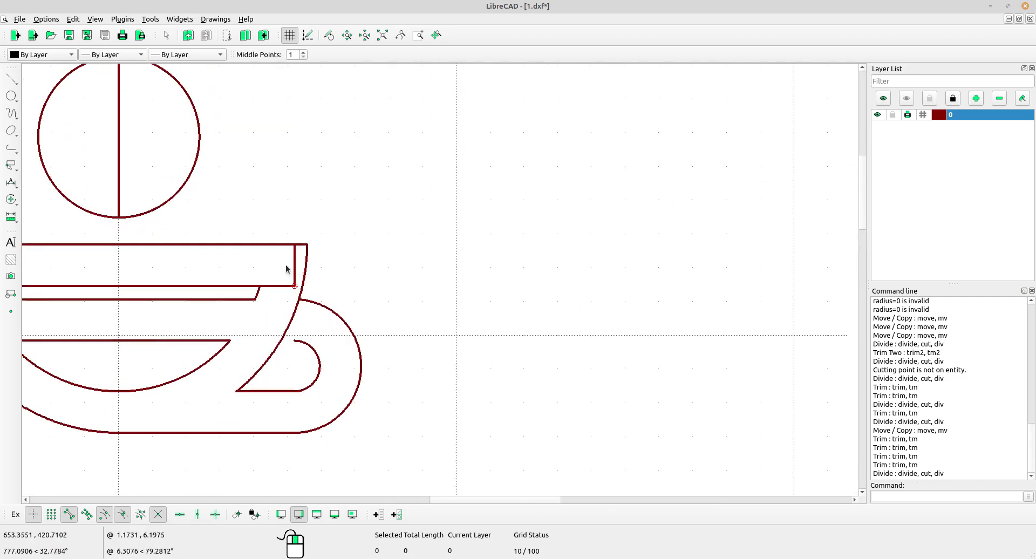
{"action": "scroll", "coordinate": [514, 279], "scroll_direction": "down", "scroll_amount": 2}
{"action": "middle_click_drag", "start_coordinate": [514, 279], "coordinate": [335, 205]}
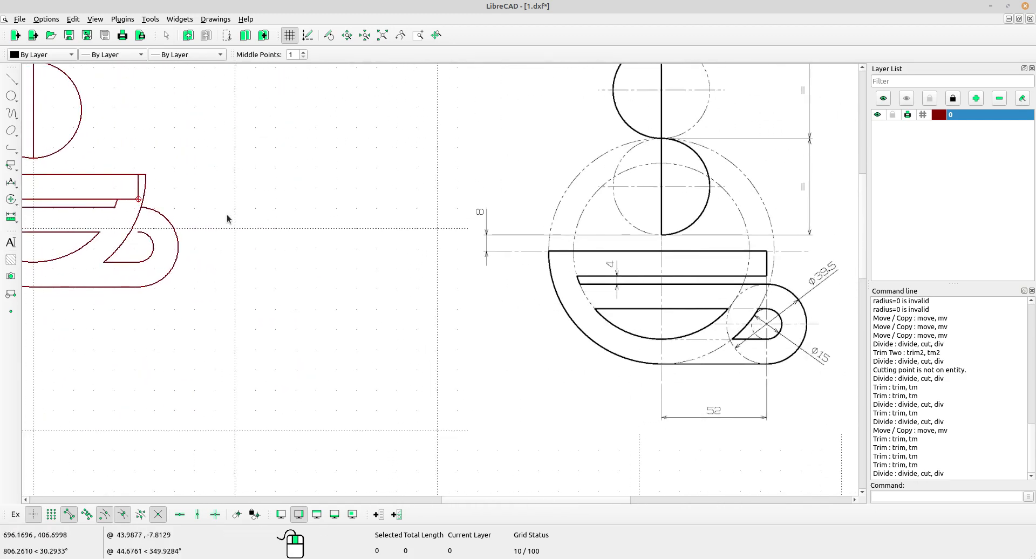
{"action": "scroll", "coordinate": [226, 222], "scroll_direction": "up", "scroll_amount": 3}
{"action": "scroll", "coordinate": [135, 217], "scroll_direction": "up", "scroll_amount": 3}
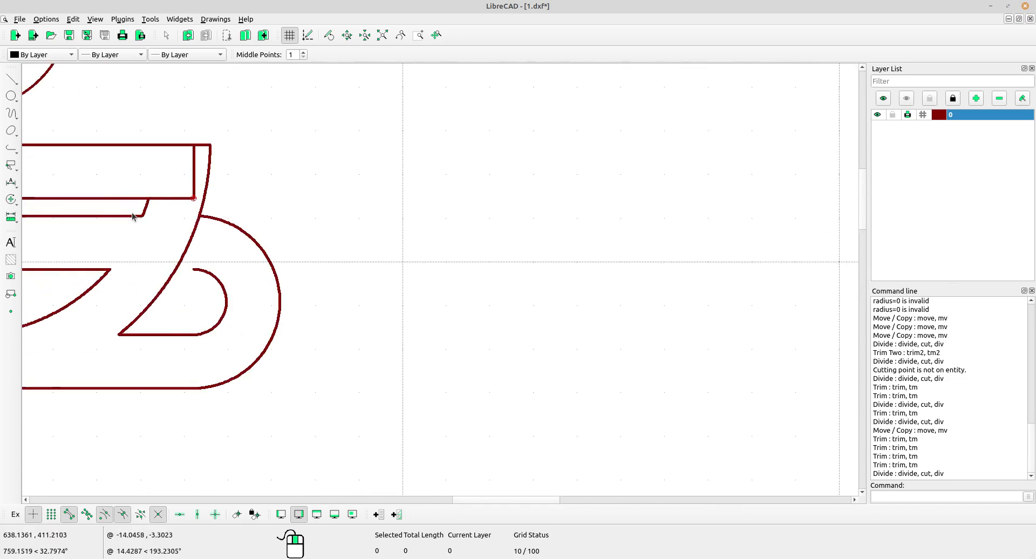
{"action": "left_click", "coordinate": [12, 201]}
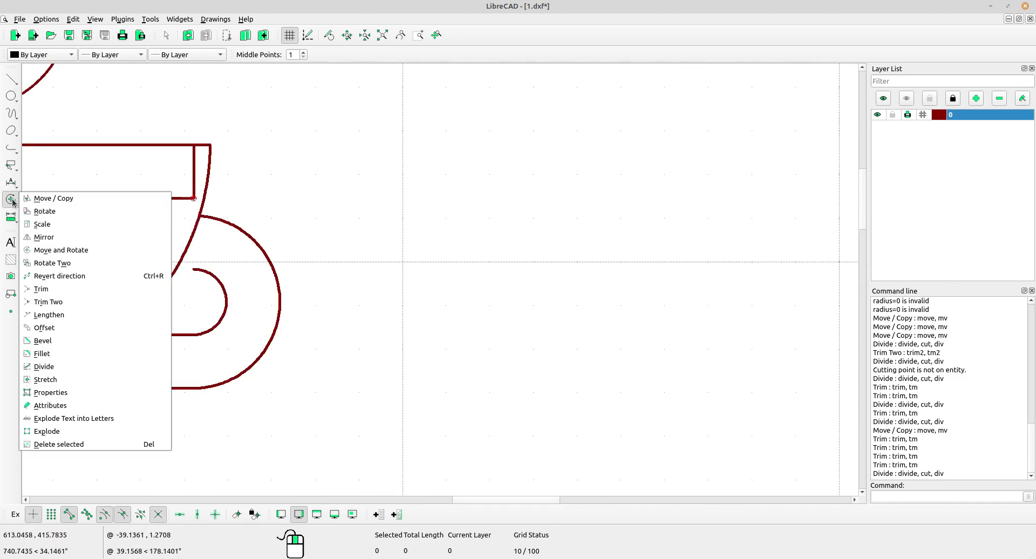
{"action": "left_click", "coordinate": [40, 289]}
{"action": "scroll", "coordinate": [130, 212], "scroll_direction": "up", "scroll_amount": 2}
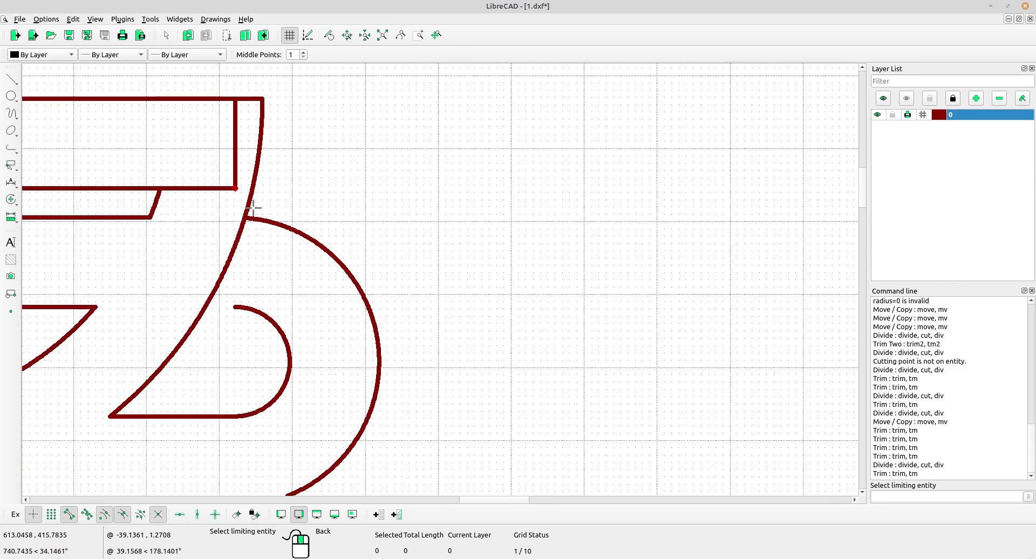
{"action": "left_click", "coordinate": [249, 204]}
{"action": "left_click", "coordinate": [132, 217]}
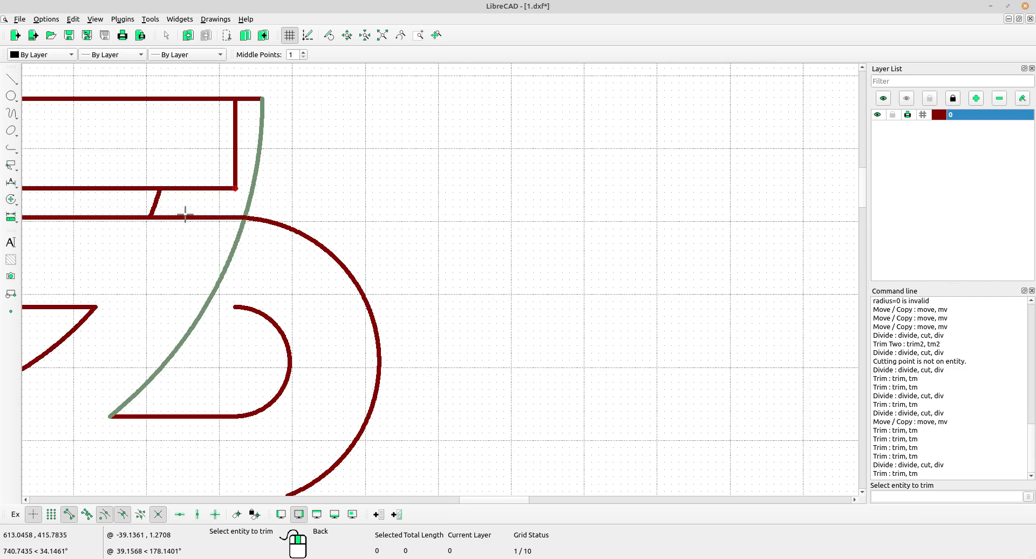
{"action": "middle_click_drag", "start_coordinate": [185, 216], "coordinate": [323, 229]}
{"action": "right_click", "coordinate": [324, 217]}
{"action": "scroll", "coordinate": [303, 220], "scroll_direction": "up", "scroll_amount": 2}
{"action": "right_click", "coordinate": [310, 227]}
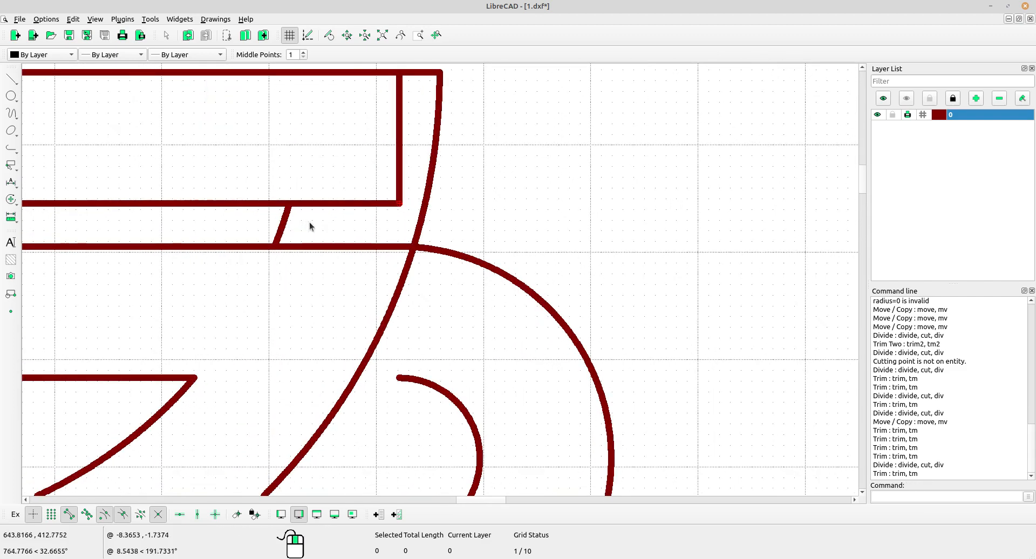
Delete the short slanted segment joining the two narrow stripe lines near the handle
{"action": "left_click", "coordinate": [287, 220]}
{"action": "key", "text": "Delete"}
{"action": "scroll", "coordinate": [319, 209], "scroll_direction": "down", "scroll_amount": 6}
{"action": "scroll", "coordinate": [421, 190], "scroll_direction": "up", "scroll_amount": 4}
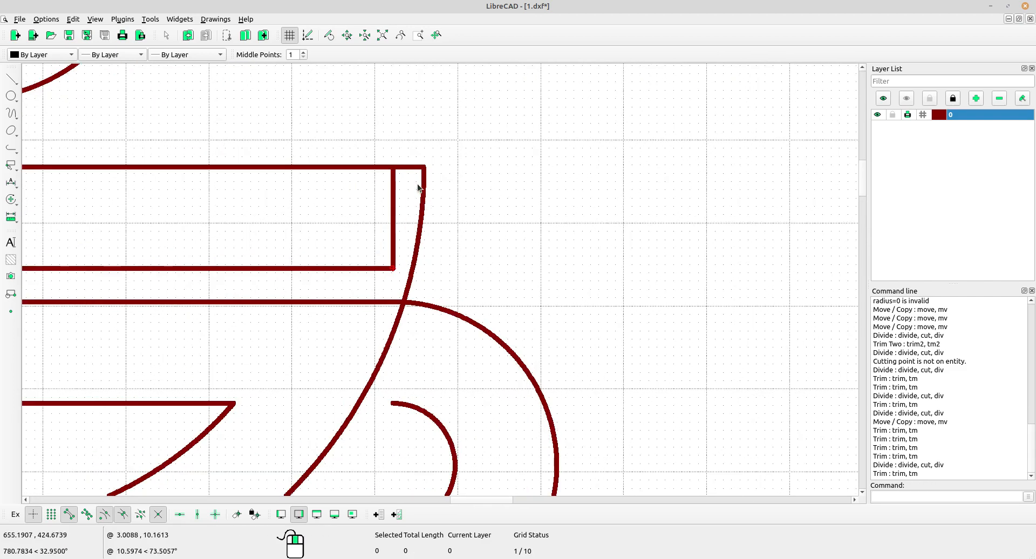
Trim the cup's right-hand arc at the stripe's lower line, keeping the part below it
{"action": "scroll", "coordinate": [418, 185], "scroll_direction": "down", "scroll_amount": 11}
{"action": "middle_click_drag", "start_coordinate": [621, 278], "coordinate": [378, 224]}
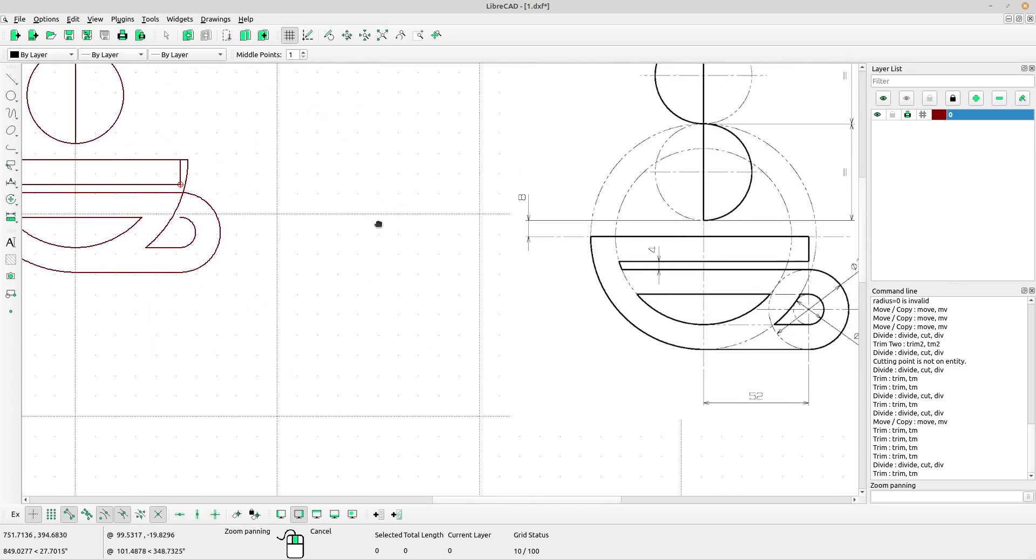
{"action": "middle_click_drag", "start_coordinate": [193, 195], "coordinate": [370, 215]}
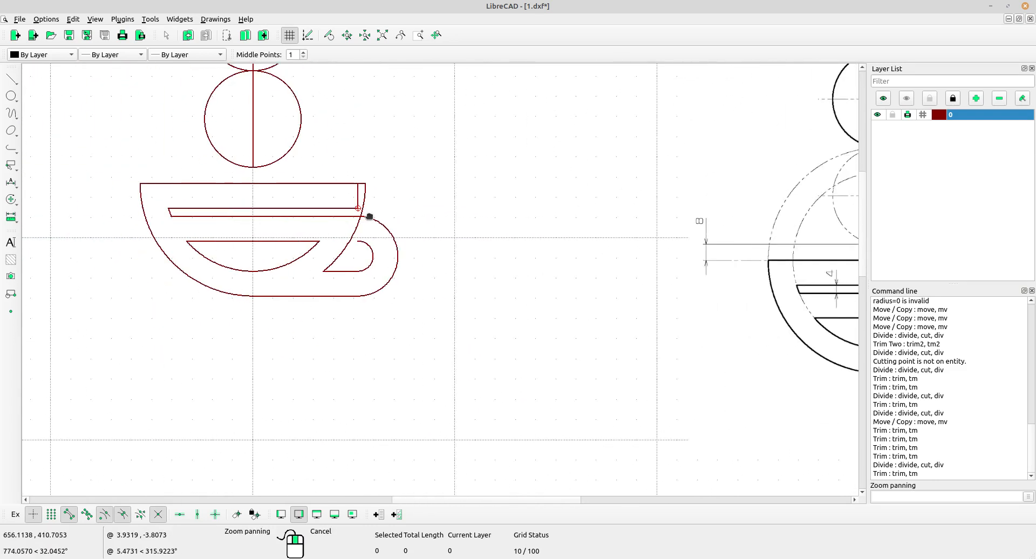
{"action": "scroll", "coordinate": [369, 219], "scroll_direction": "up", "scroll_amount": 6}
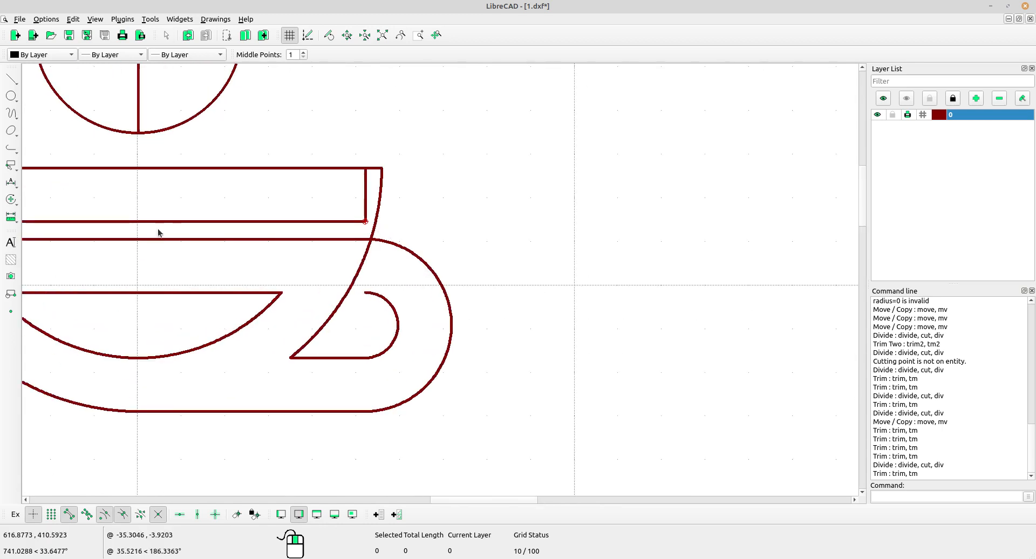
{"action": "left_click", "coordinate": [10, 199]}
{"action": "left_click", "coordinate": [41, 302]}
{"action": "scroll", "coordinate": [410, 282], "scroll_direction": "down", "scroll_amount": 3}
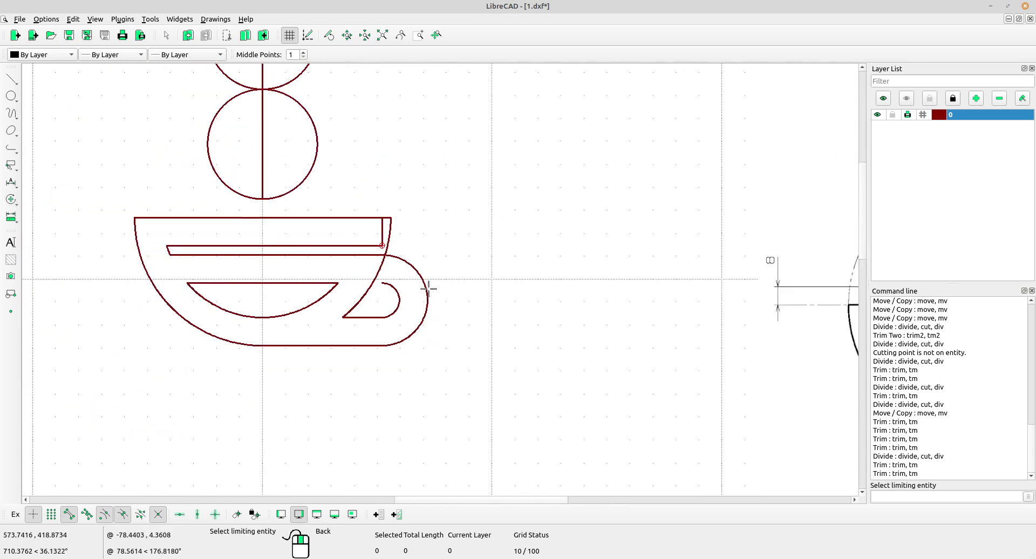
{"action": "middle_click_drag", "start_coordinate": [423, 284], "coordinate": [250, 286]}
{"action": "left_click", "coordinate": [198, 254]}
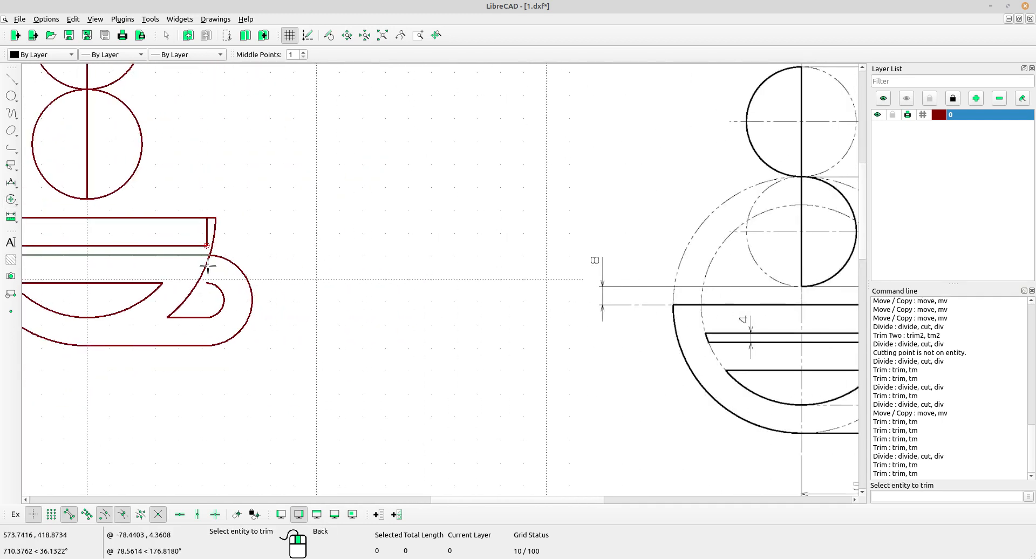
{"action": "right_click", "coordinate": [222, 222]}
{"action": "right_click", "coordinate": [223, 222]}
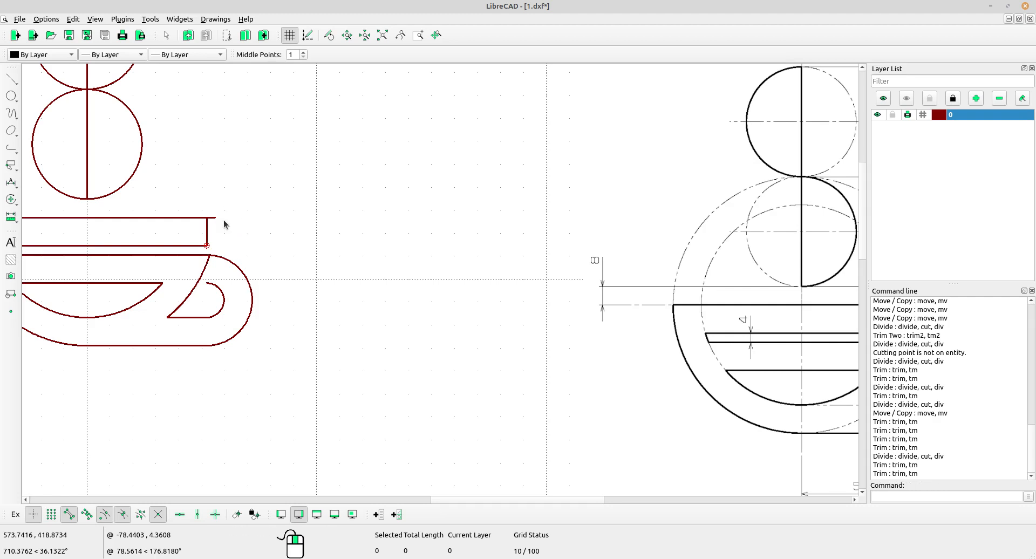
Trim the rim line's right end and the short vertical line to a shared corner with Trim Two
{"action": "left_click", "coordinate": [12, 202]}
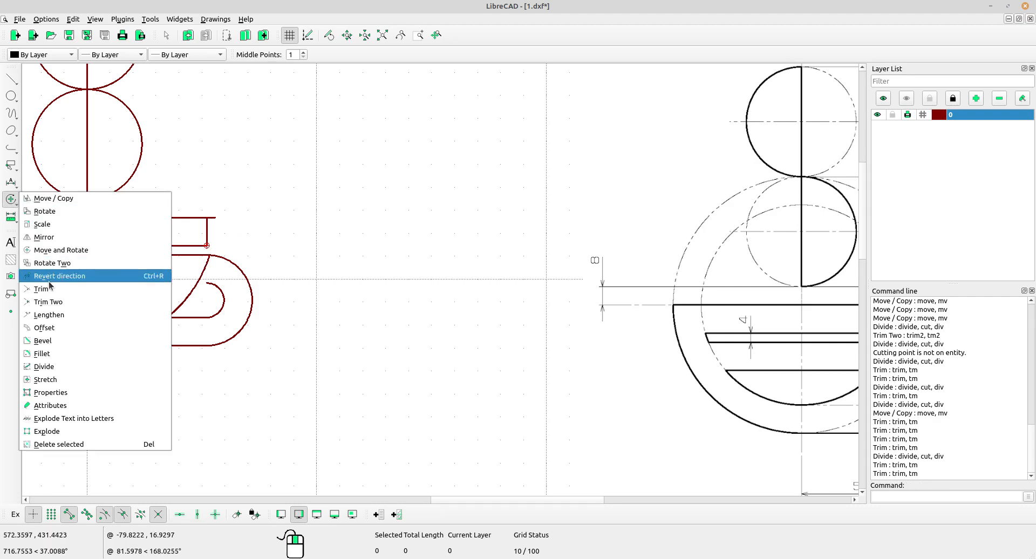
{"action": "left_click", "coordinate": [40, 291]}
{"action": "left_click", "coordinate": [11, 199]}
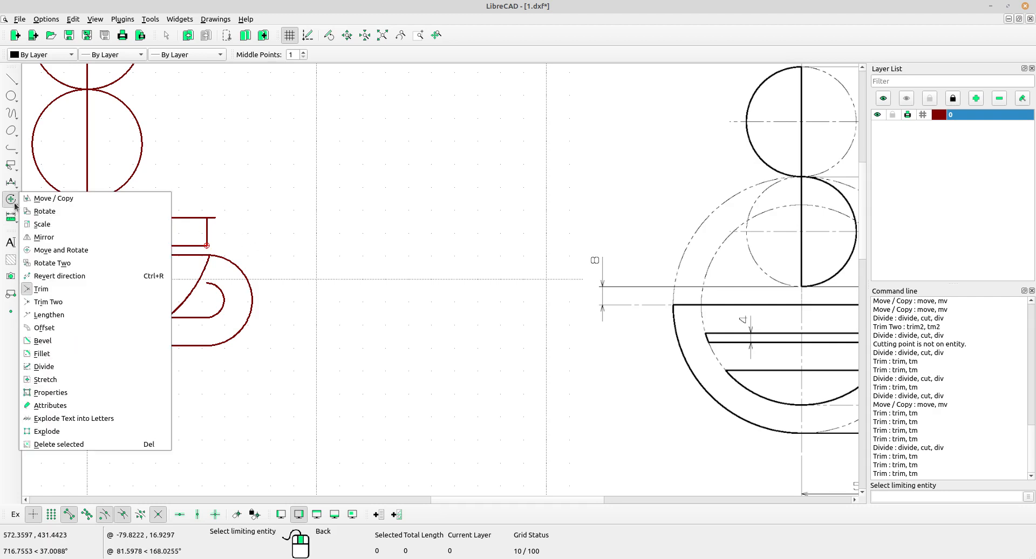
{"action": "left_click", "coordinate": [66, 303]}
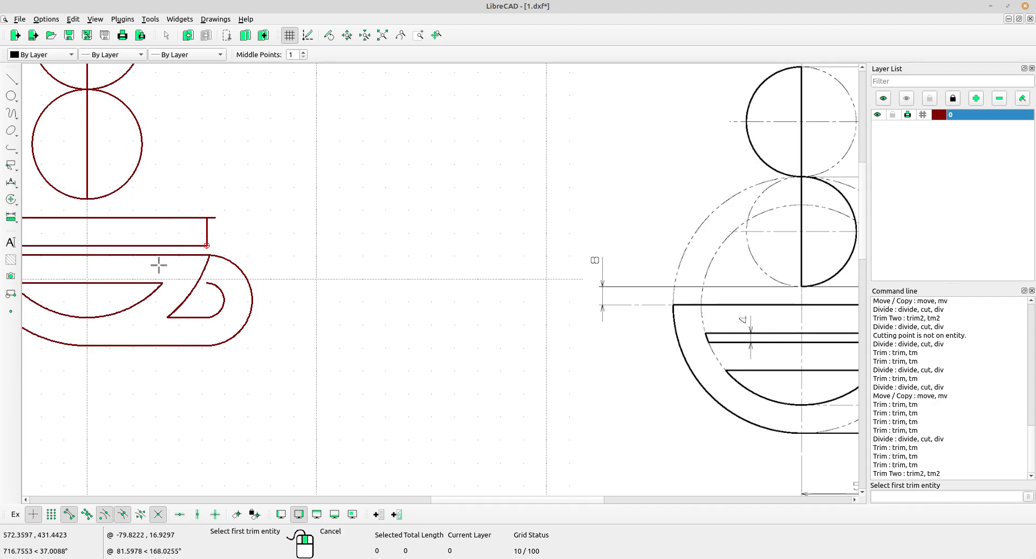
{"action": "scroll", "coordinate": [157, 267], "scroll_direction": "up", "scroll_amount": 2}
{"action": "left_click", "coordinate": [224, 228]}
{"action": "scroll", "coordinate": [214, 215], "scroll_direction": "down", "scroll_amount": 3}
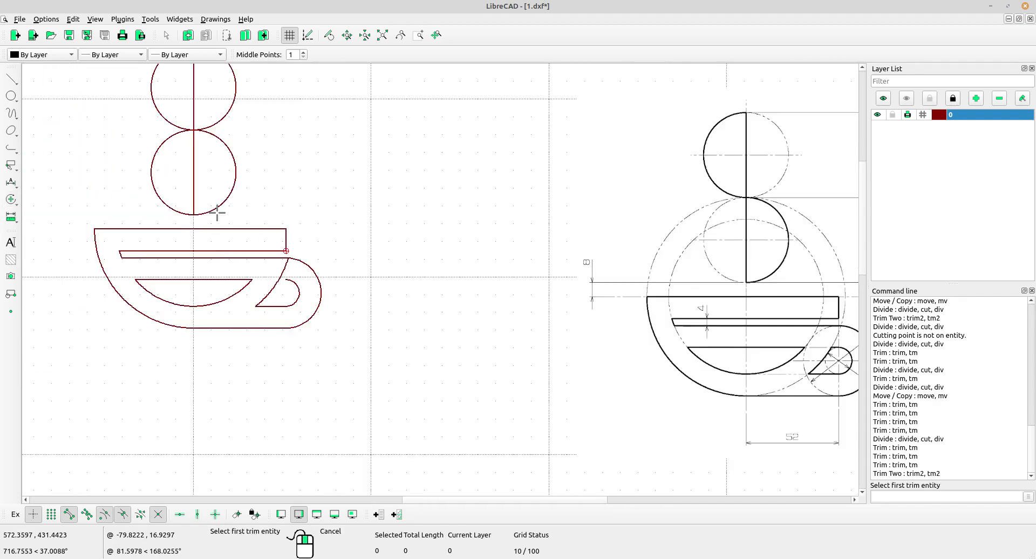
{"action": "right_click", "coordinate": [307, 221]}
{"action": "right_click", "coordinate": [304, 222]}
{"action": "left_click", "coordinate": [304, 145]}
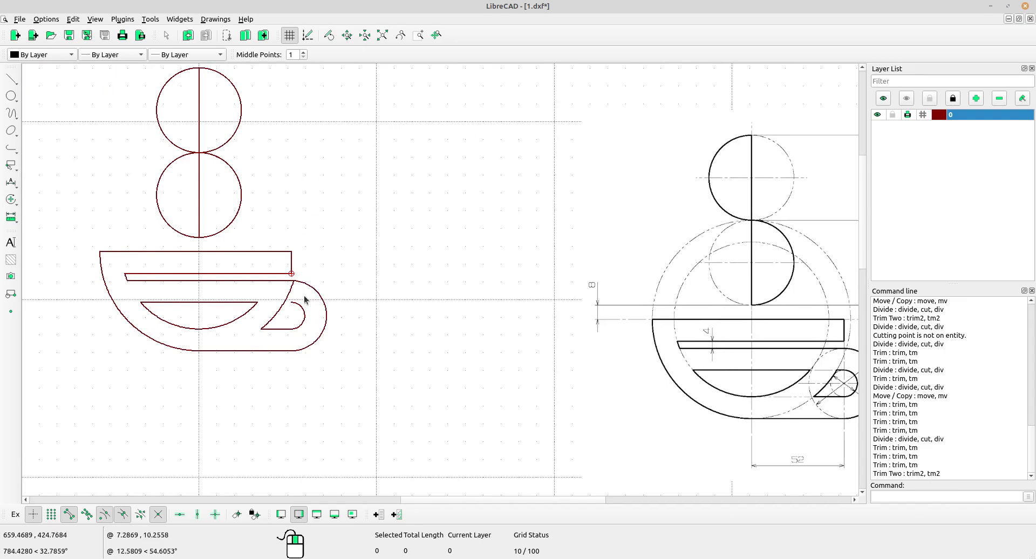
Draw a horizontal line from the upper end of the handle's inner arc leftward, just past the cup's curved side
{"action": "scroll", "coordinate": [316, 309], "scroll_direction": "up", "scroll_amount": 10}
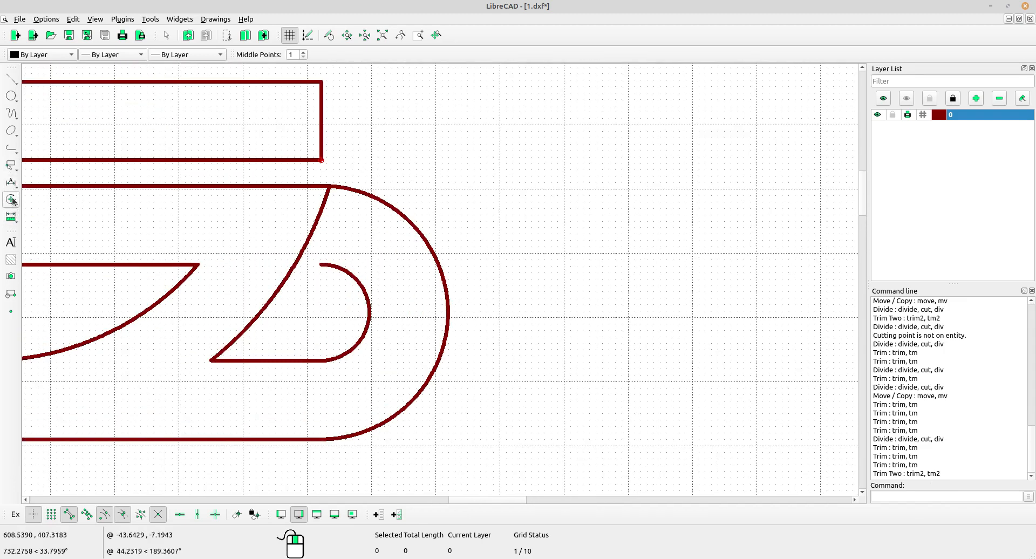
{"action": "left_click", "coordinate": [11, 79]}
{"action": "left_click", "coordinate": [24, 78]}
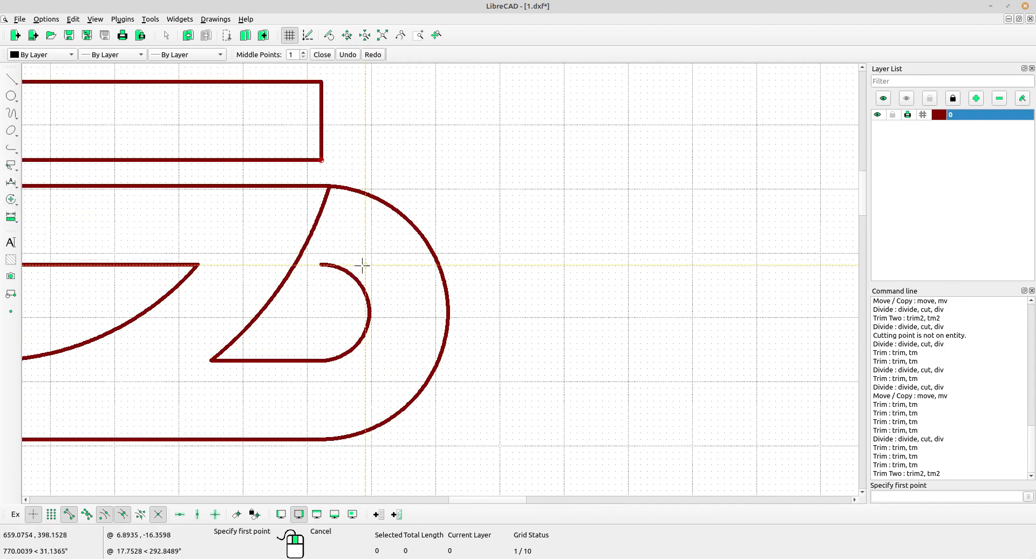
{"action": "scroll", "coordinate": [323, 263], "scroll_direction": "up", "scroll_amount": 2}
{"action": "left_click", "coordinate": [321, 264]}
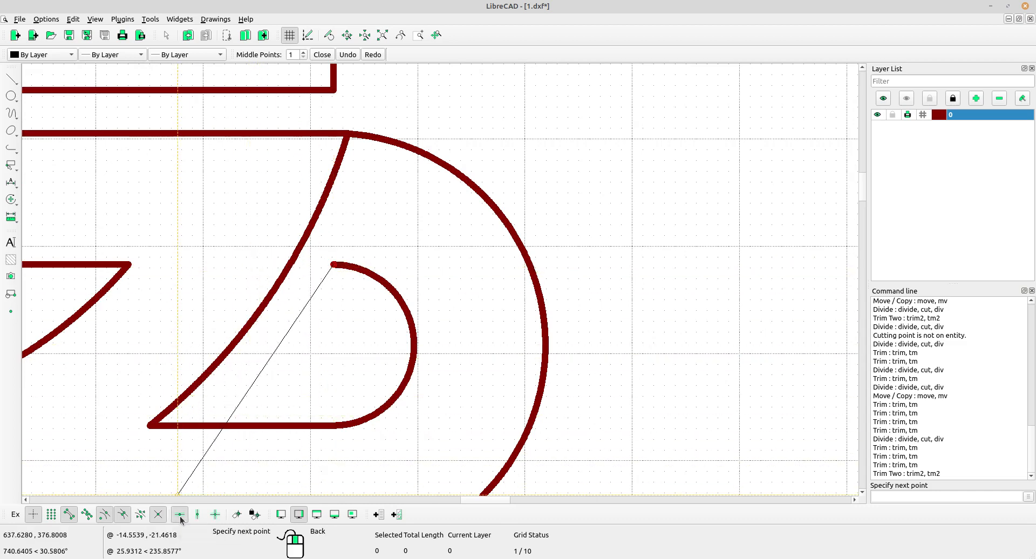
{"action": "left_click", "coordinate": [258, 264]}
{"action": "right_click", "coordinate": [270, 227]}
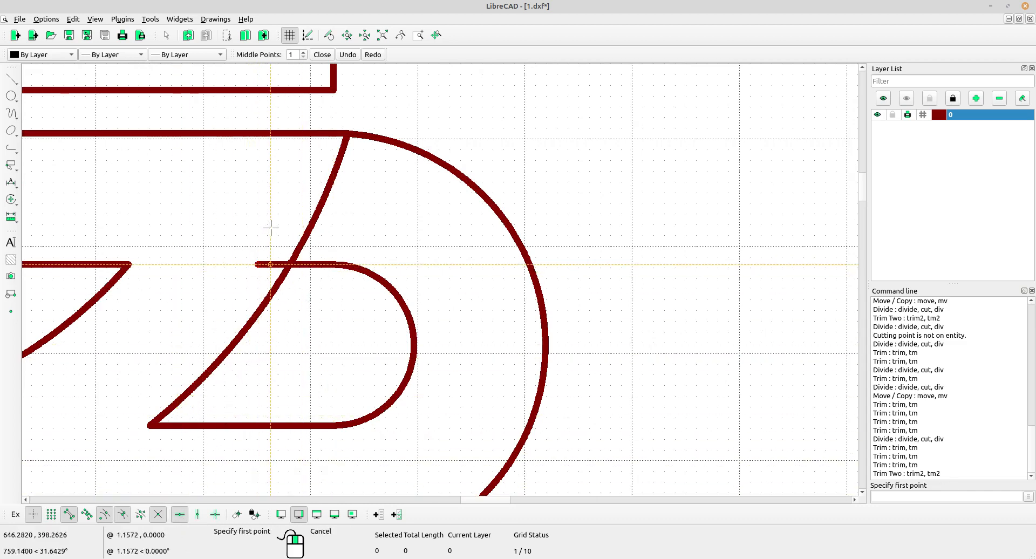
Trim the curved side and the new horizontal line to their intersection with Trim Two, closing the handle opening
{"action": "left_click", "coordinate": [11, 199]}
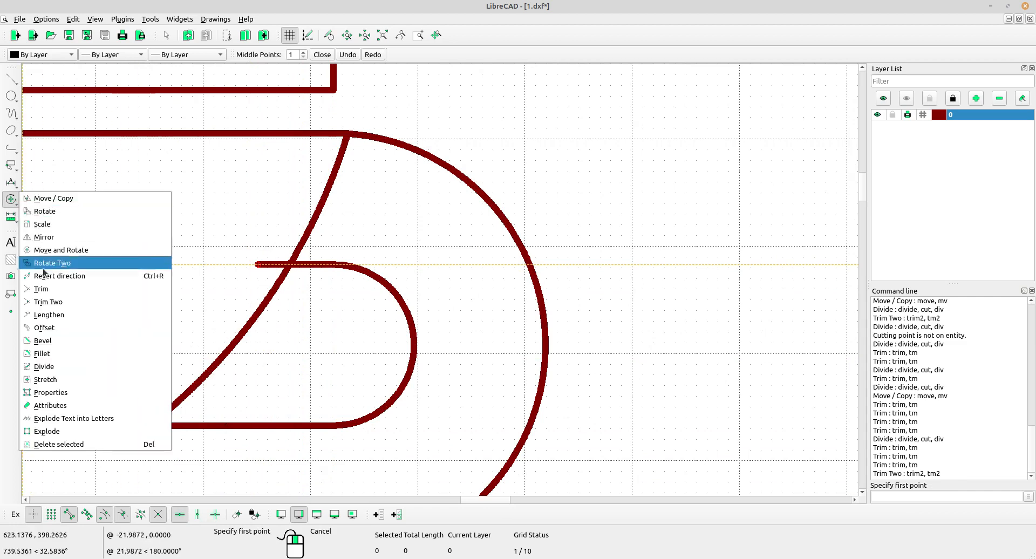
{"action": "left_click", "coordinate": [48, 302]}
{"action": "scroll", "coordinate": [119, 249], "scroll_direction": "down", "scroll_amount": 5}
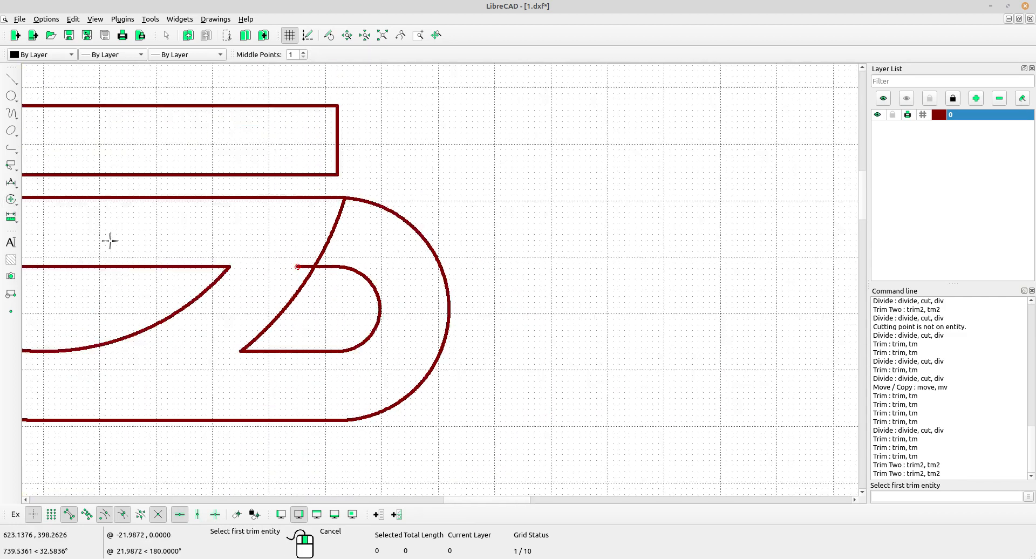
{"action": "scroll", "coordinate": [128, 259], "scroll_direction": "down", "scroll_amount": 3}
{"action": "scroll", "coordinate": [124, 262], "scroll_direction": "up", "scroll_amount": 4}
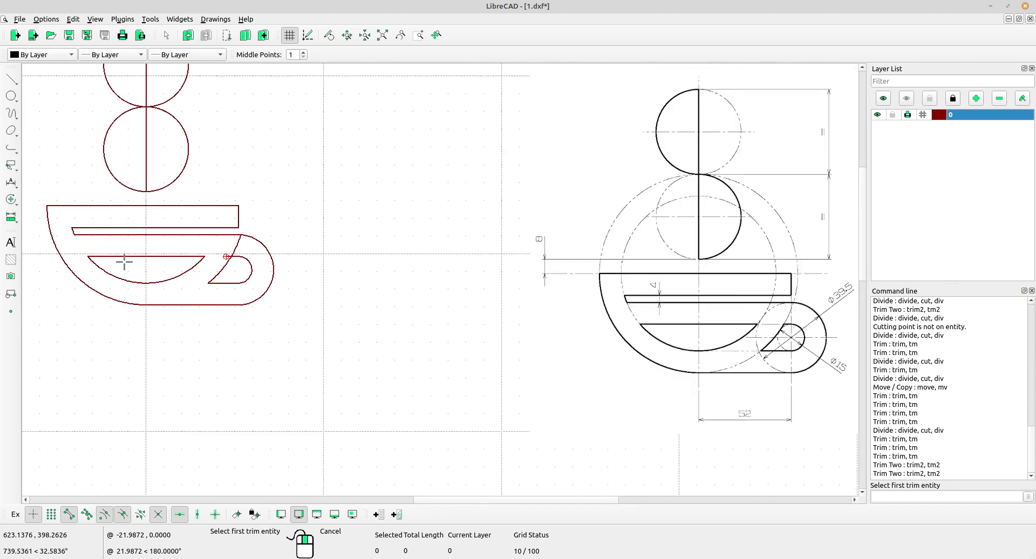
{"action": "scroll", "coordinate": [181, 285], "scroll_direction": "down", "scroll_amount": 3}
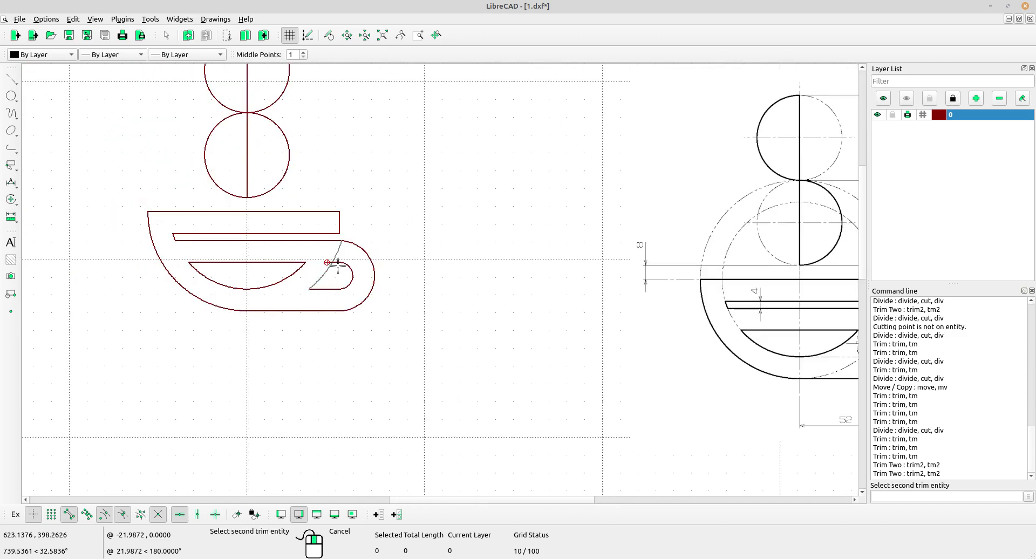
{"action": "scroll", "coordinate": [316, 263], "scroll_direction": "up", "scroll_amount": 4}
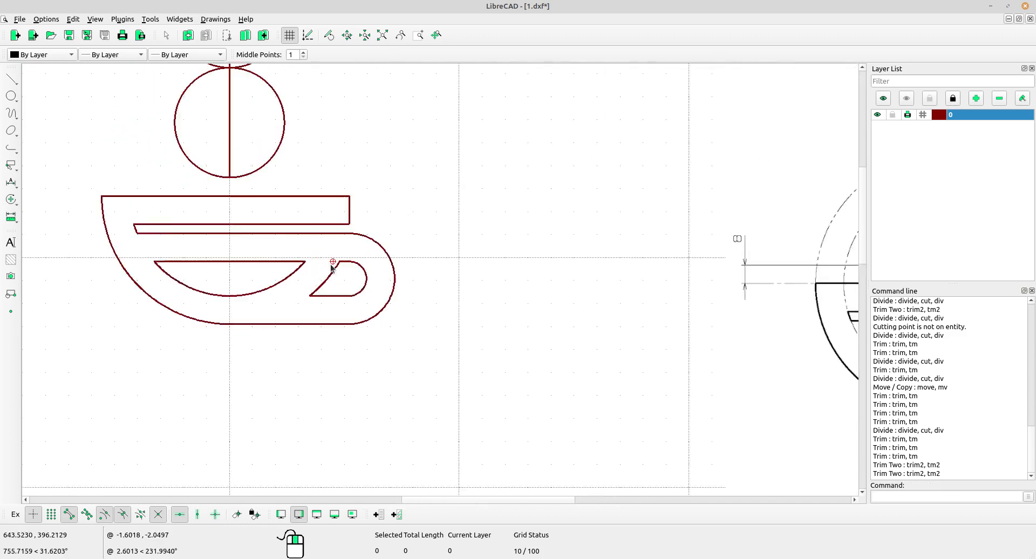
Trim the lower steam circle at the vertical centre line, keeping its right half
{"action": "scroll", "coordinate": [371, 250], "scroll_direction": "down", "scroll_amount": 1}
{"action": "scroll", "coordinate": [213, 207], "scroll_direction": "down", "scroll_amount": 2}
{"action": "middle_click_drag", "start_coordinate": [211, 205], "coordinate": [171, 369]}
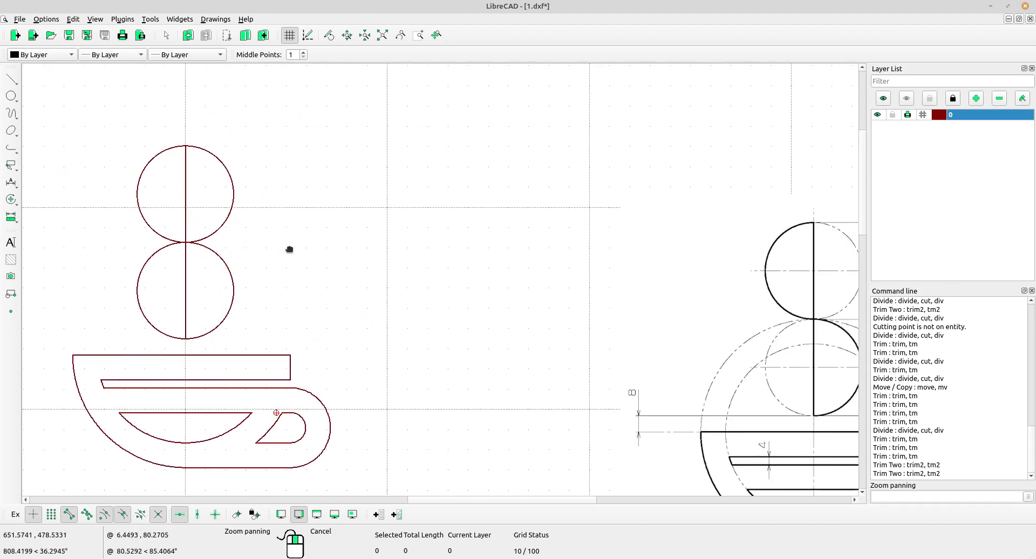
{"action": "left_click", "coordinate": [10, 199]}
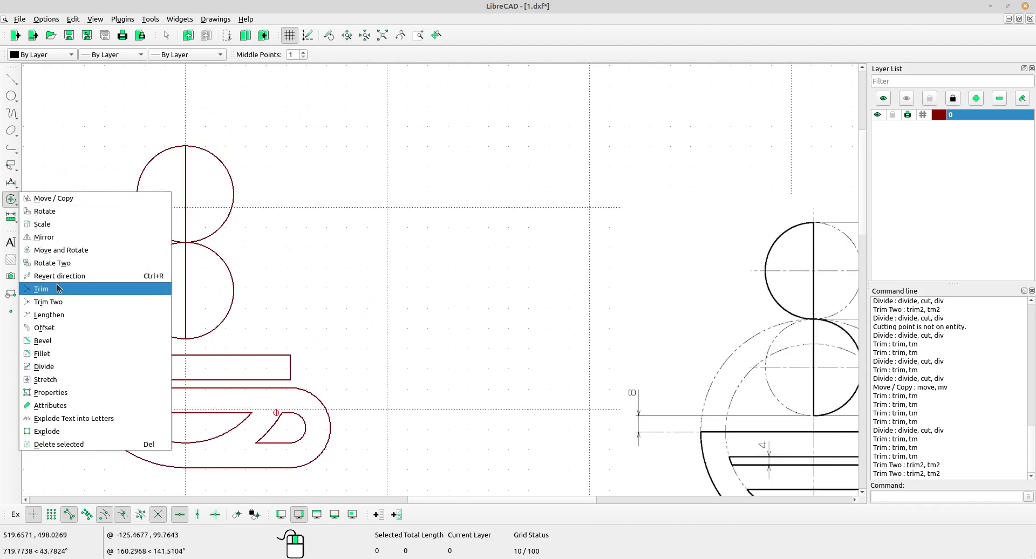
{"action": "scroll", "coordinate": [354, 335], "scroll_direction": "down", "scroll_amount": 2}
{"action": "middle_click_drag", "start_coordinate": [353, 336], "coordinate": [317, 317]}
{"action": "scroll", "coordinate": [310, 279], "scroll_direction": "up", "scroll_amount": 1}
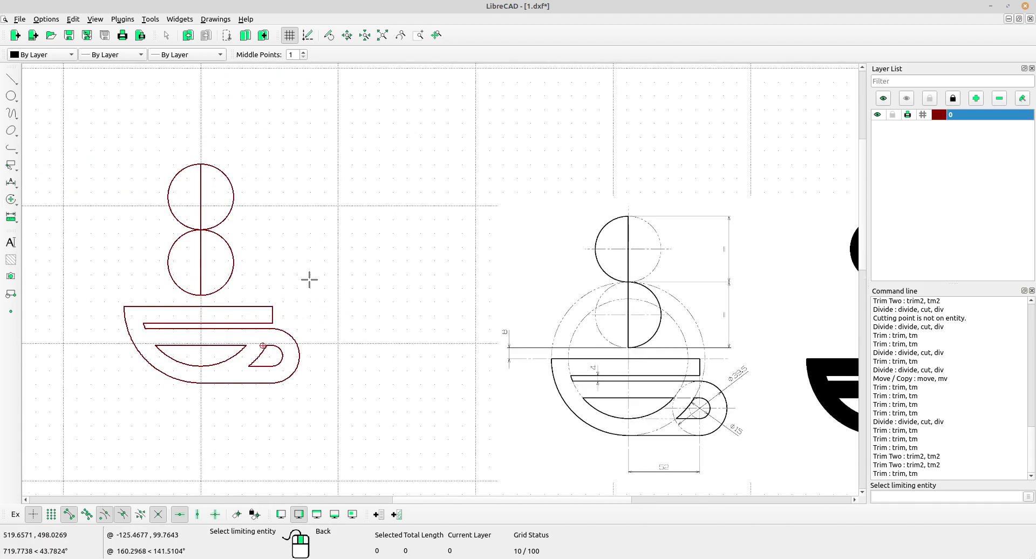
{"action": "left_click", "coordinate": [198, 249]}
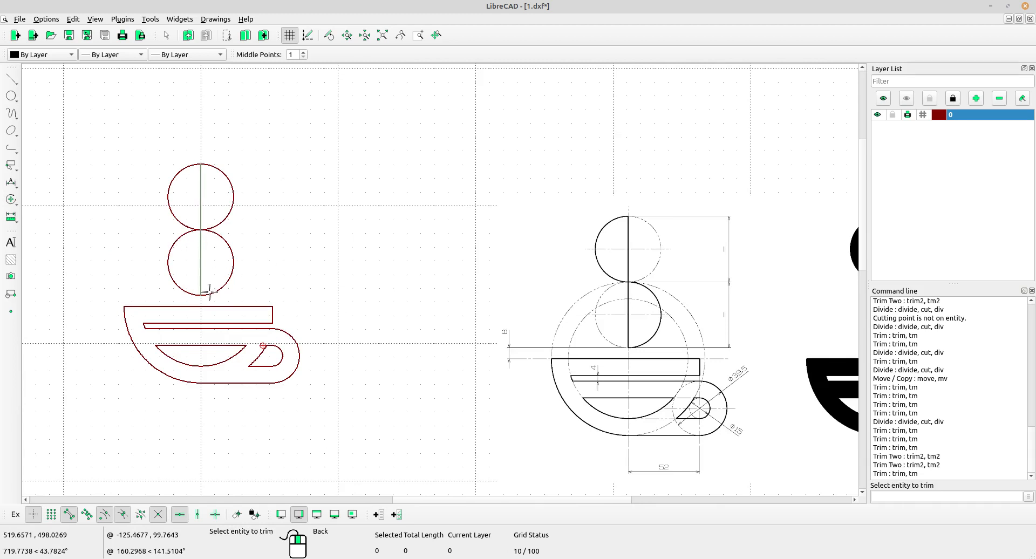
{"action": "scroll", "coordinate": [206, 294], "scroll_direction": "up", "scroll_amount": 5}
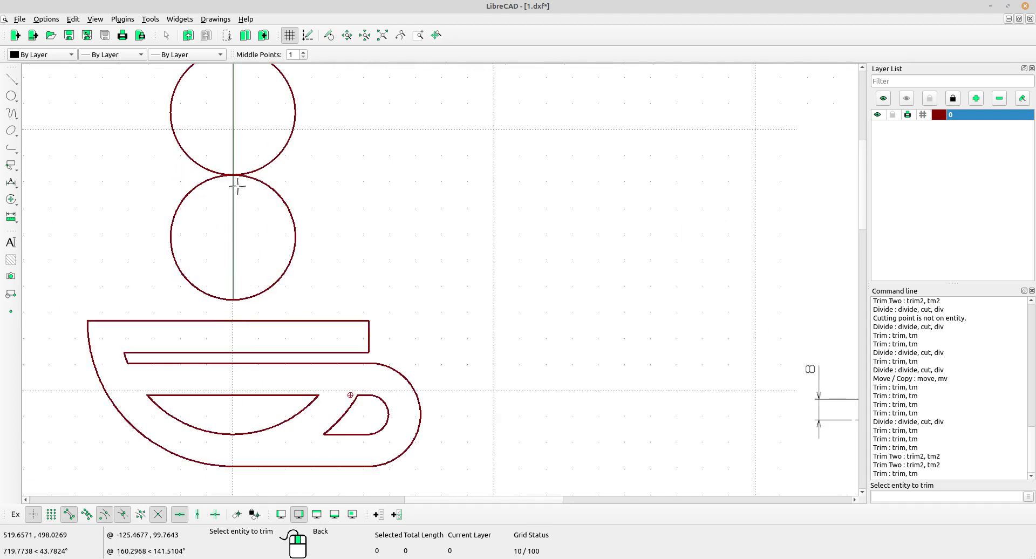
{"action": "left_click", "coordinate": [282, 181]}
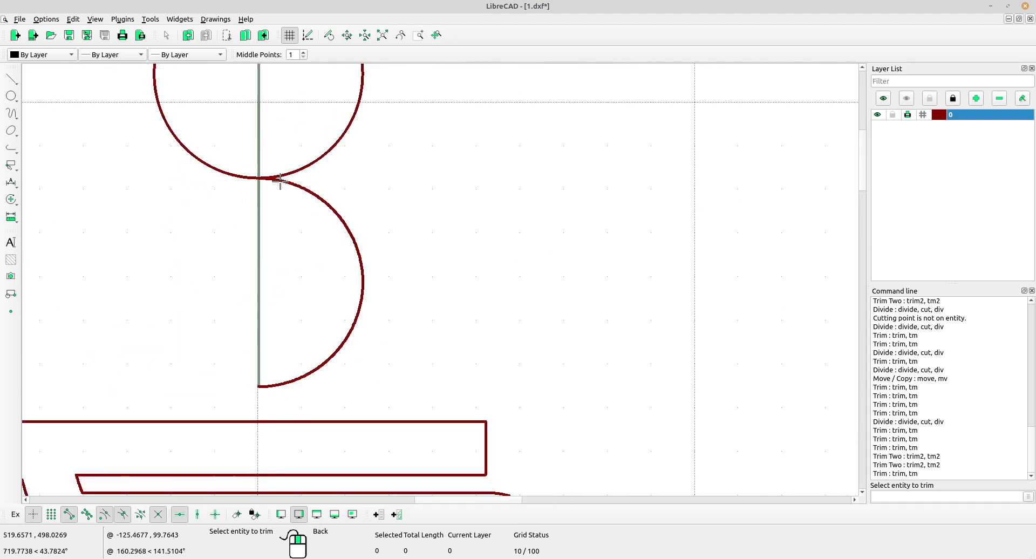
Trim the upper steam circle at the same vertical line, keeping its left half, and end the Trim command
{"action": "scroll", "coordinate": [286, 229], "scroll_direction": "down", "scroll_amount": 4}
{"action": "middle_click_drag", "start_coordinate": [286, 229], "coordinate": [204, 225]}
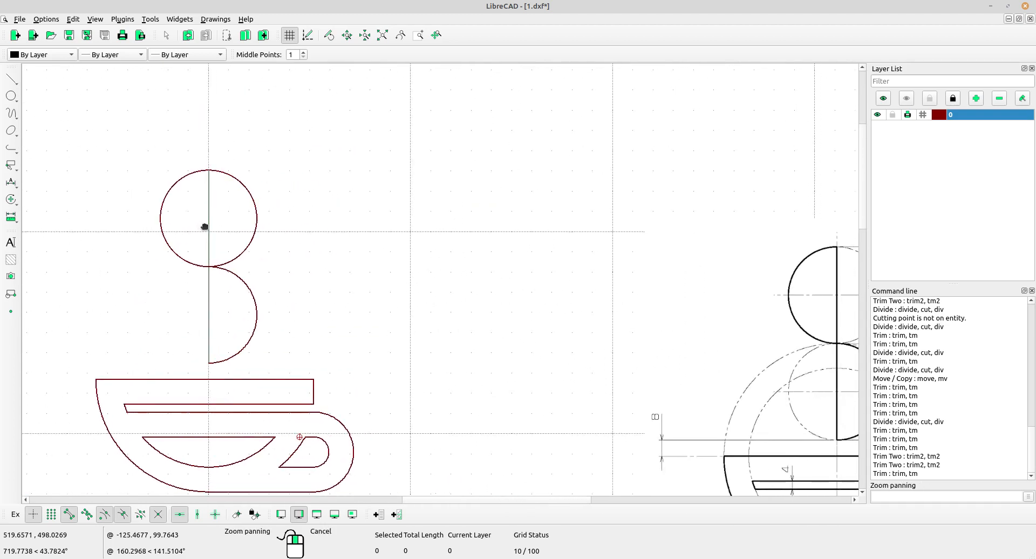
{"action": "scroll", "coordinate": [199, 230], "scroll_direction": "up", "scroll_amount": 1}
{"action": "scroll", "coordinate": [213, 185], "scroll_direction": "down", "scroll_amount": 2}
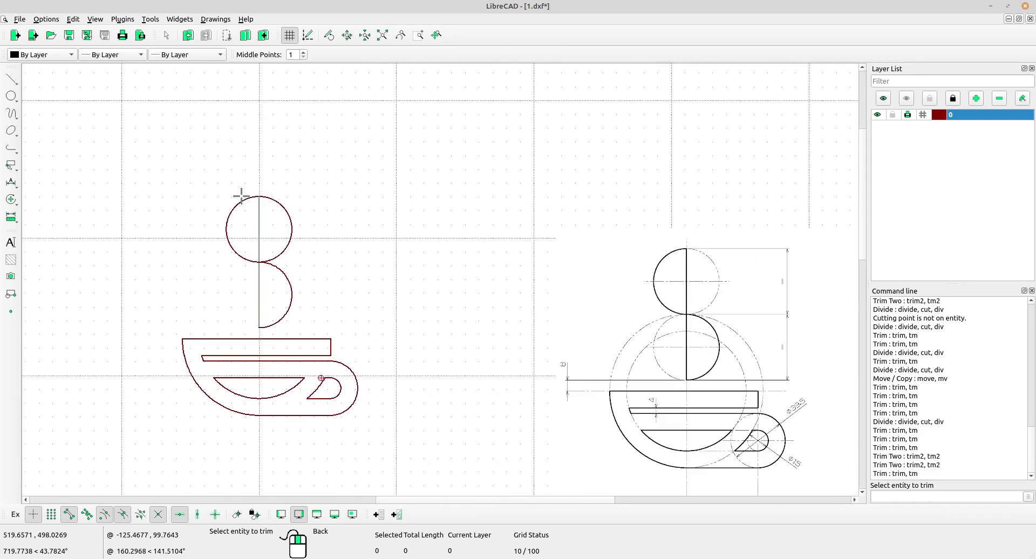
{"action": "scroll", "coordinate": [242, 196], "scroll_direction": "up", "scroll_amount": 3}
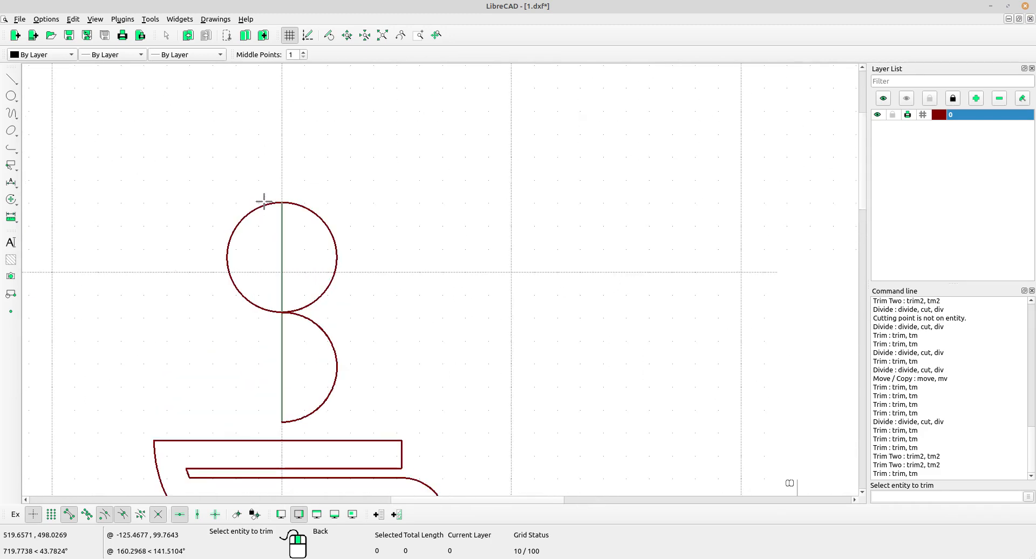
{"action": "left_click", "coordinate": [275, 308]}
{"action": "scroll", "coordinate": [346, 319], "scroll_direction": "down", "scroll_amount": 3}
{"action": "scroll", "coordinate": [459, 302], "scroll_direction": "up", "scroll_amount": 2}
{"action": "scroll", "coordinate": [319, 275], "scroll_direction": "down", "scroll_amount": 2}
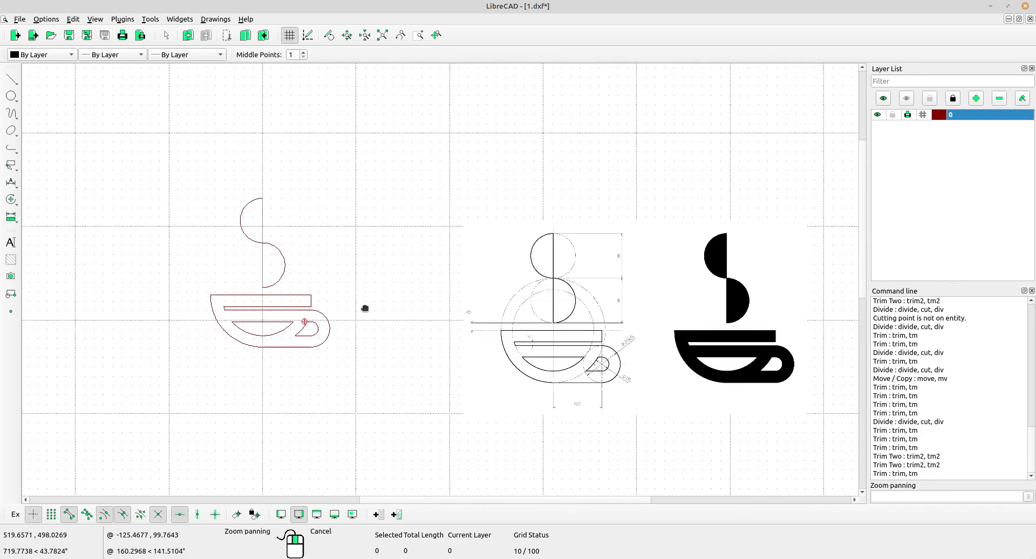
{"action": "right_click", "coordinate": [342, 247]}
{"action": "right_click", "coordinate": [342, 247]}
Select the two steam half circles with their vertical line and hatch them with a solid fill
{"action": "scroll", "coordinate": [334, 282], "scroll_direction": "up", "scroll_amount": 1}
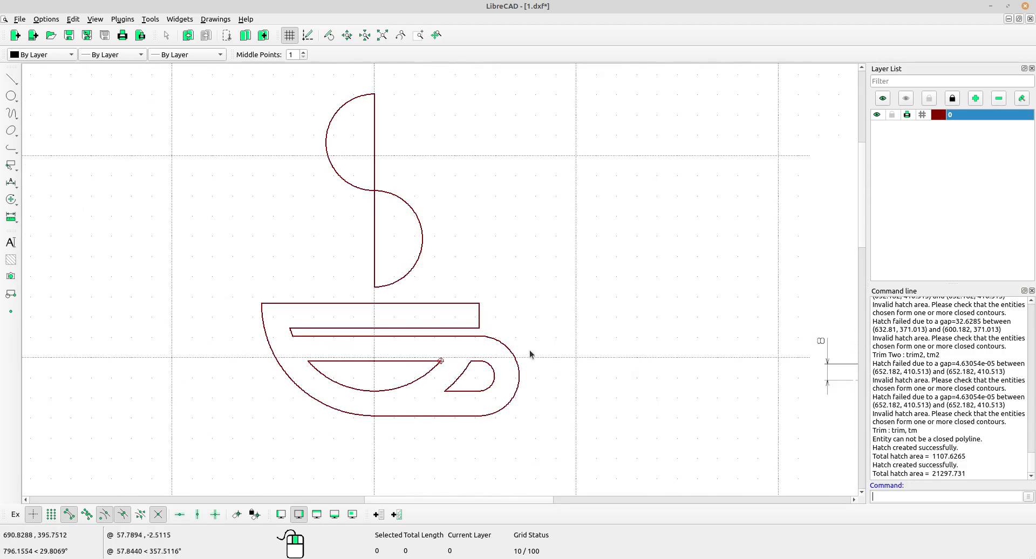
{"action": "left_click_drag", "start_coordinate": [451, 268], "coordinate": [300, 134]}
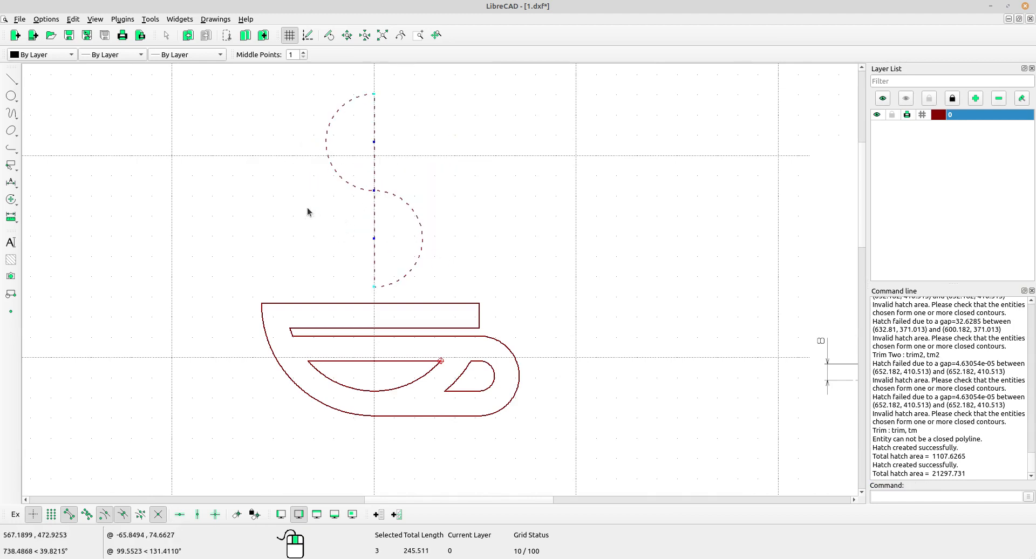
{"action": "left_click", "coordinate": [14, 262]}
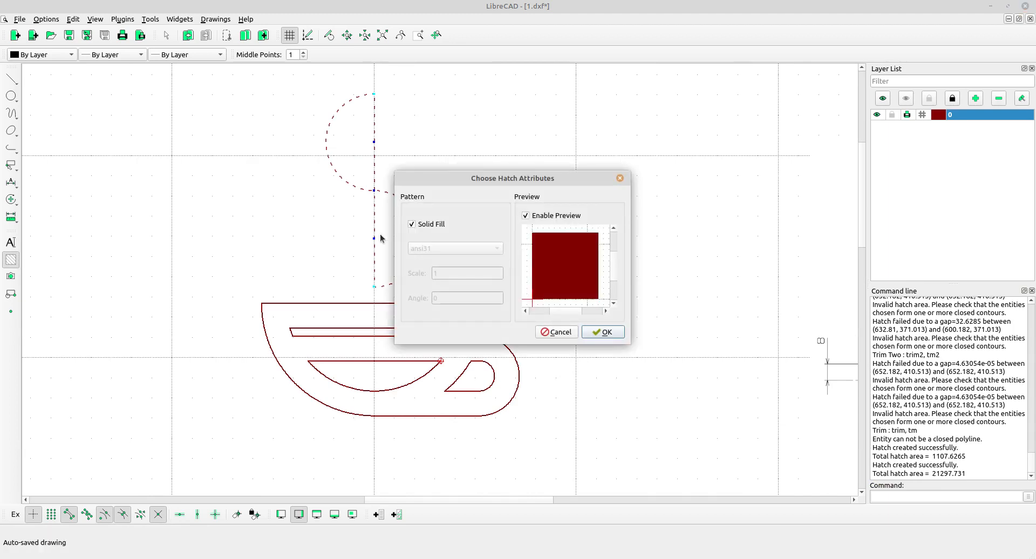
{"action": "left_click", "coordinate": [605, 332]}
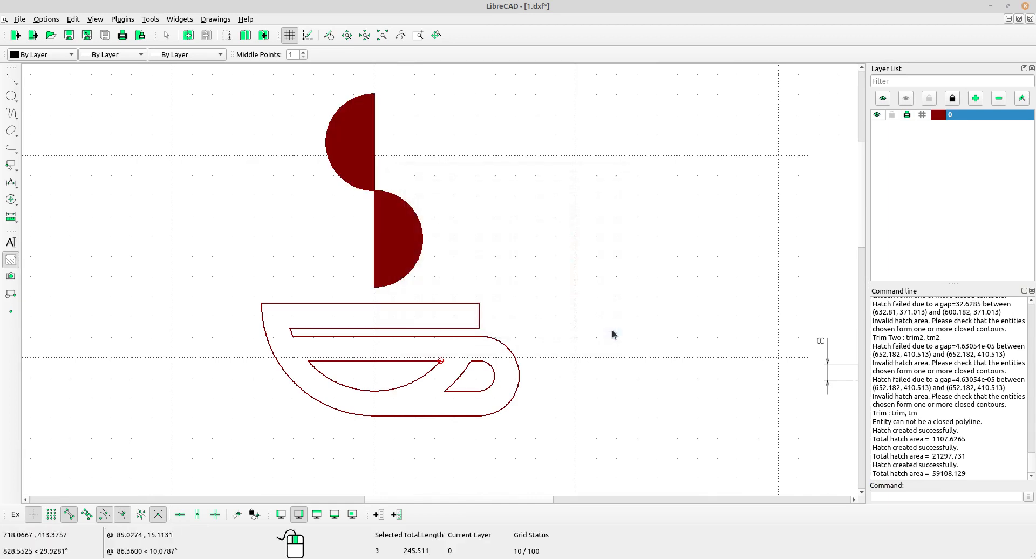
Select the whole cup outline with its stripe, bowl and handle openings, hatch it with a solid fill, and clear the selection
{"action": "left_click_drag", "start_coordinate": [570, 430], "coordinate": [196, 298]}
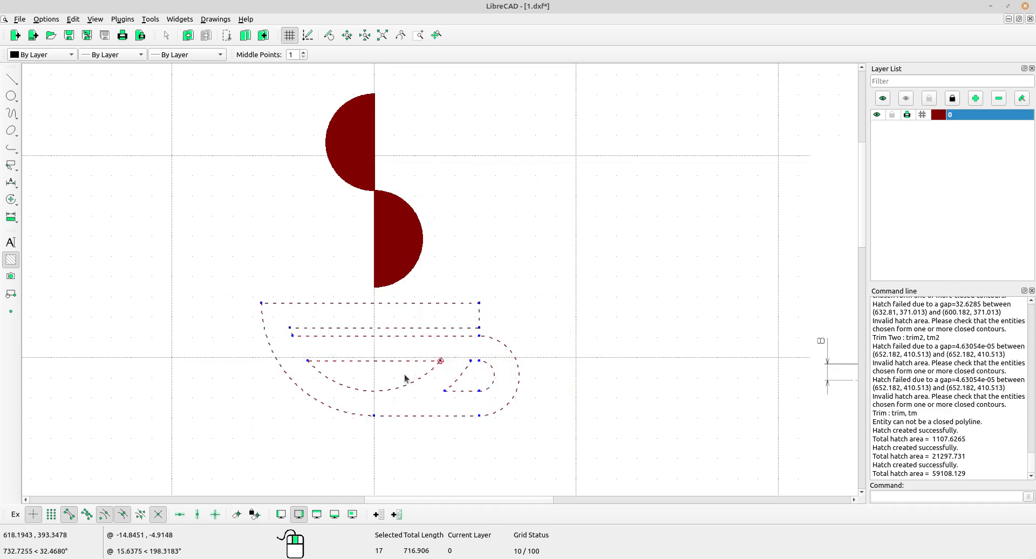
{"action": "left_click", "coordinate": [11, 260]}
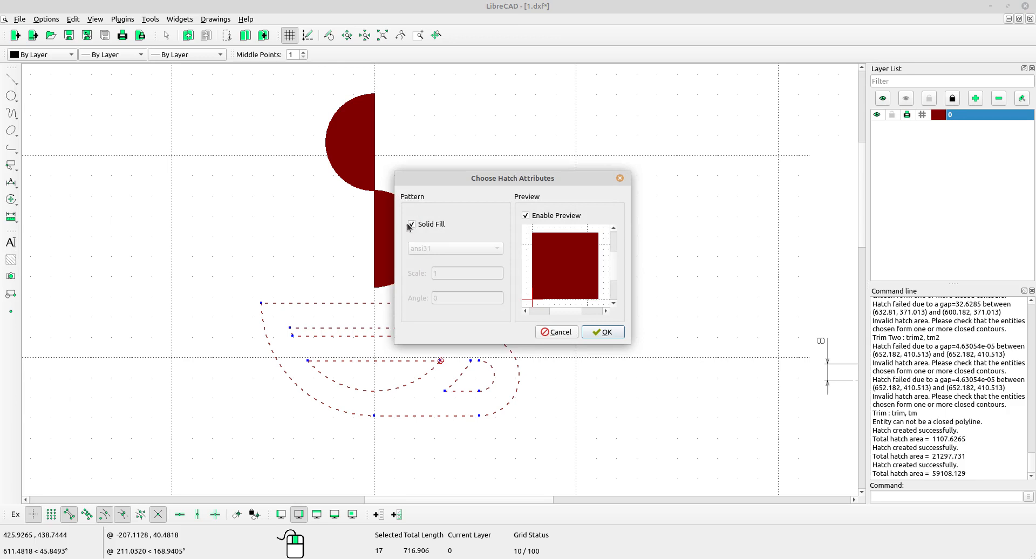
{"action": "left_click", "coordinate": [604, 332]}
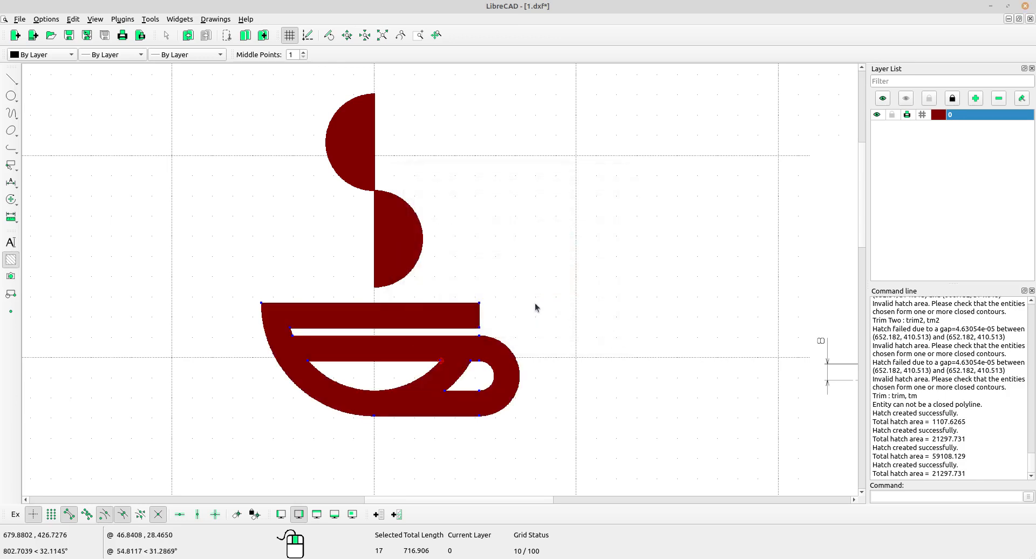
{"action": "scroll", "coordinate": [536, 307], "scroll_direction": "down", "scroll_amount": 6}
{"action": "middle_click_drag", "start_coordinate": [625, 347], "coordinate": [508, 386]}
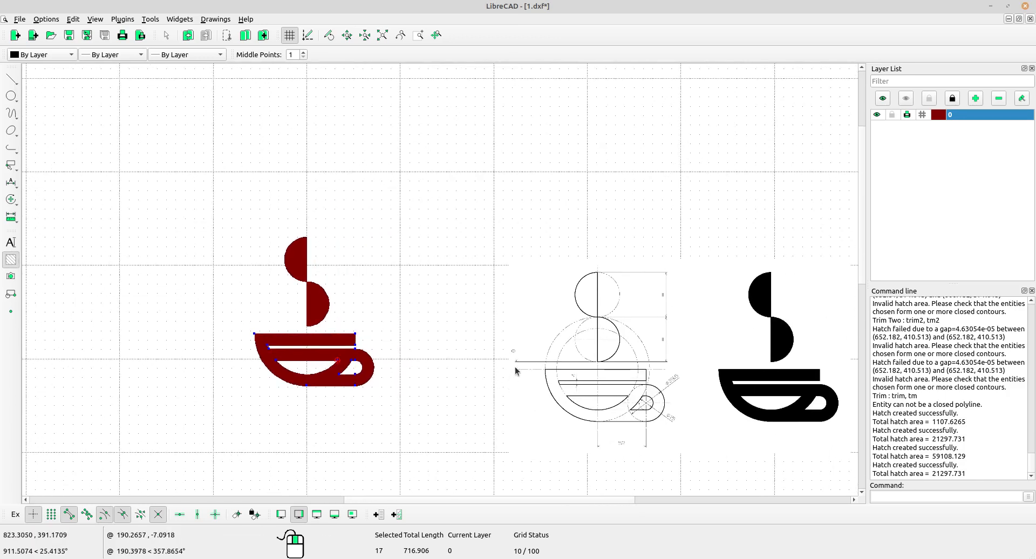
{"action": "key", "text": "Escape"}
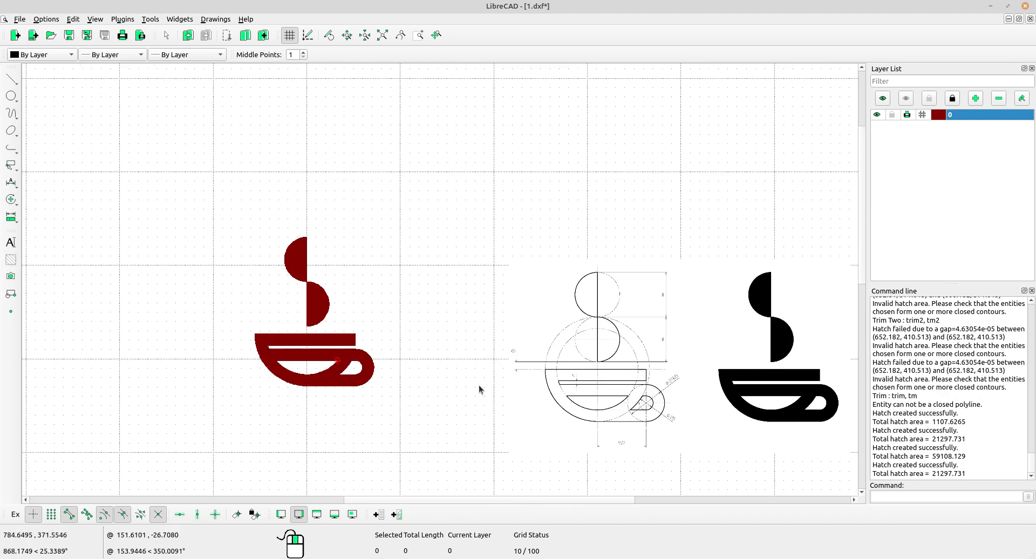
{"action": "scroll", "coordinate": [479, 385], "scroll_direction": "up", "scroll_amount": 3}
{"action": "mouse_move", "coordinate": [479, 385]}
{"action": "middle_mouse_down"}
{"action": "mouse_move", "coordinate": [428, 372]}
{"action": "mouse_move", "coordinate": [356, 310]}
{"action": "mouse_move", "coordinate": [359, 335]}
{"action": "mouse_move", "coordinate": [340, 347]}
{"action": "middle_mouse_up"}
{"action": "scroll", "coordinate": [357, 311], "scroll_direction": "down", "scroll_amount": 2}
{"action": "scroll", "coordinate": [362, 312], "scroll_direction": "up", "scroll_amount": 2}
{"action": "scroll", "coordinate": [342, 344], "scroll_direction": "down", "scroll_amount": 1}
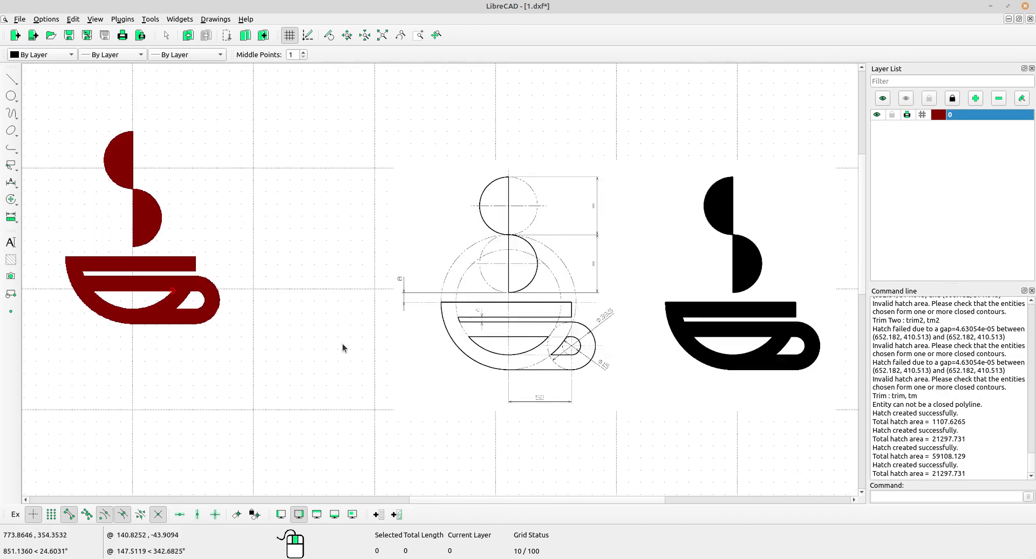